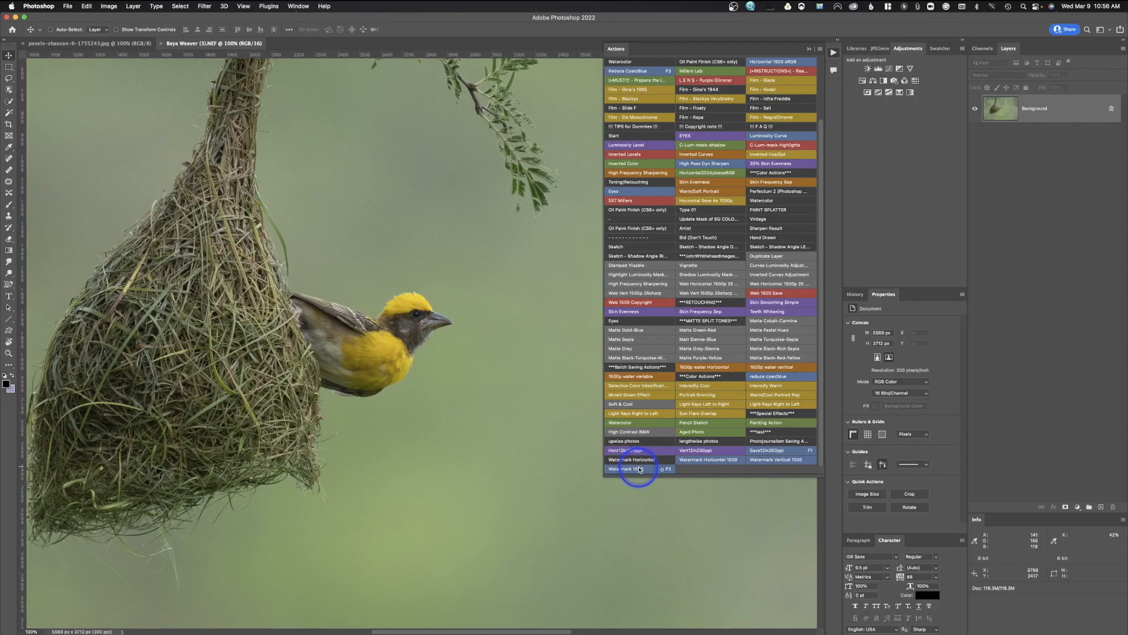
# Demo the Watermark 1500 action, check the signature document, then return to the logo.
pyautogui.click(642, 468)
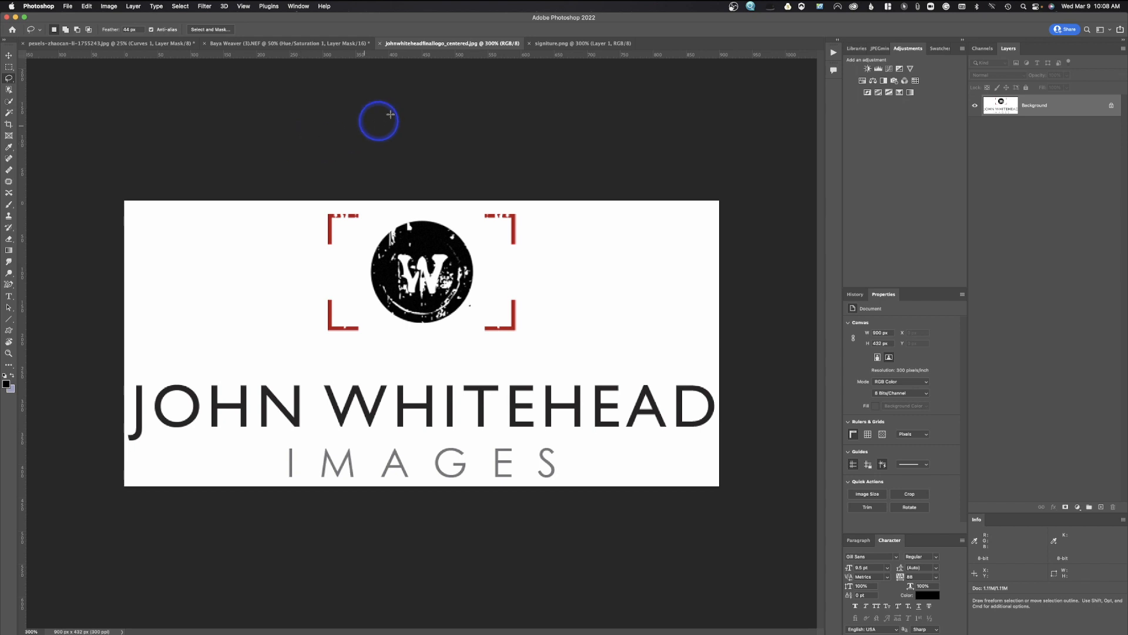
pyautogui.click(563, 44)
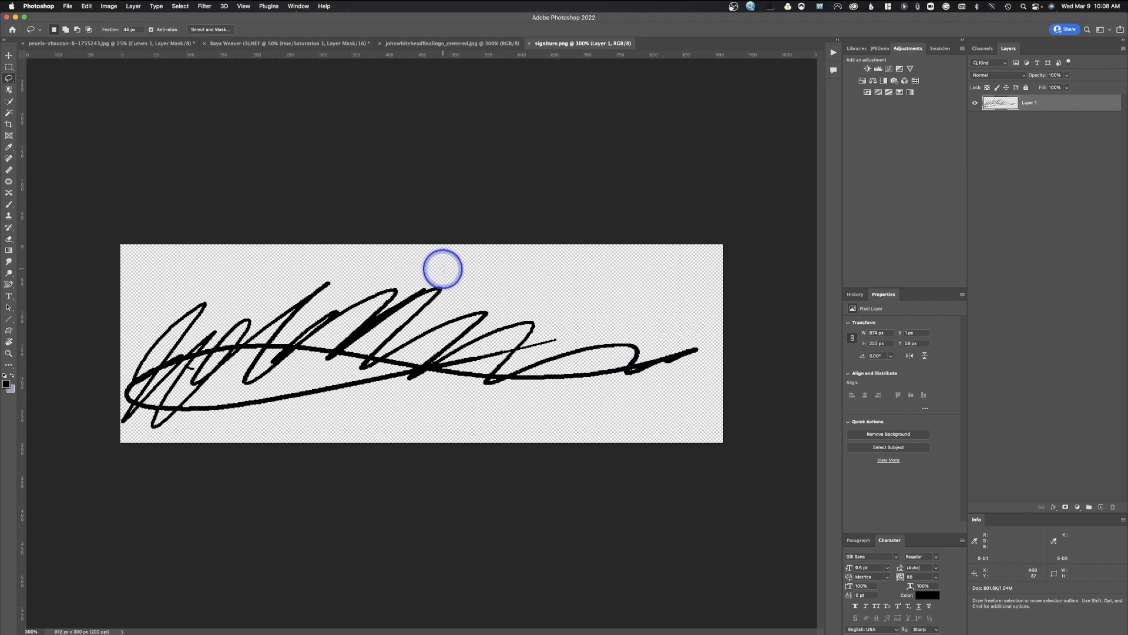
pyautogui.click(428, 43)
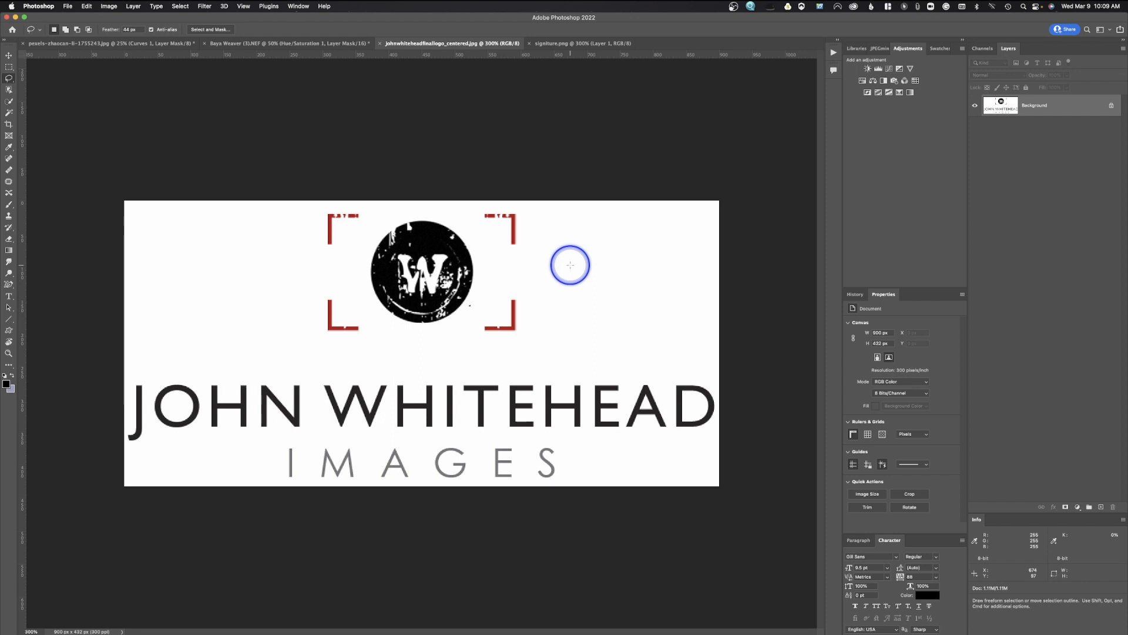
# Create a 1080 x 1080 px document with a Transparent background, then close it.
pyautogui.click(67, 5)
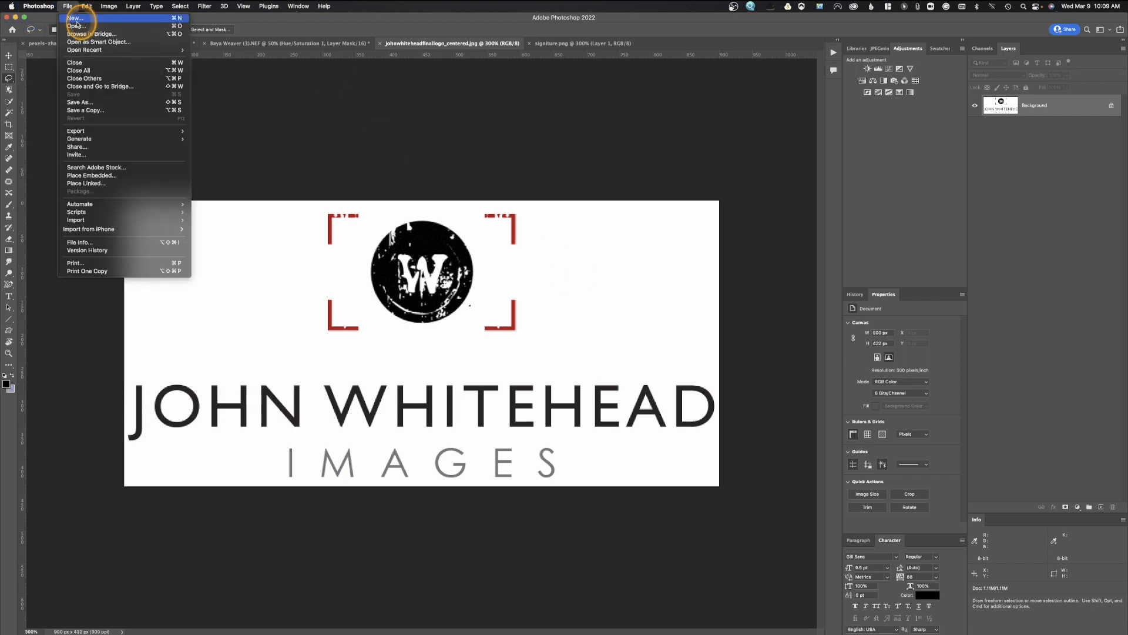
pyautogui.click(77, 20)
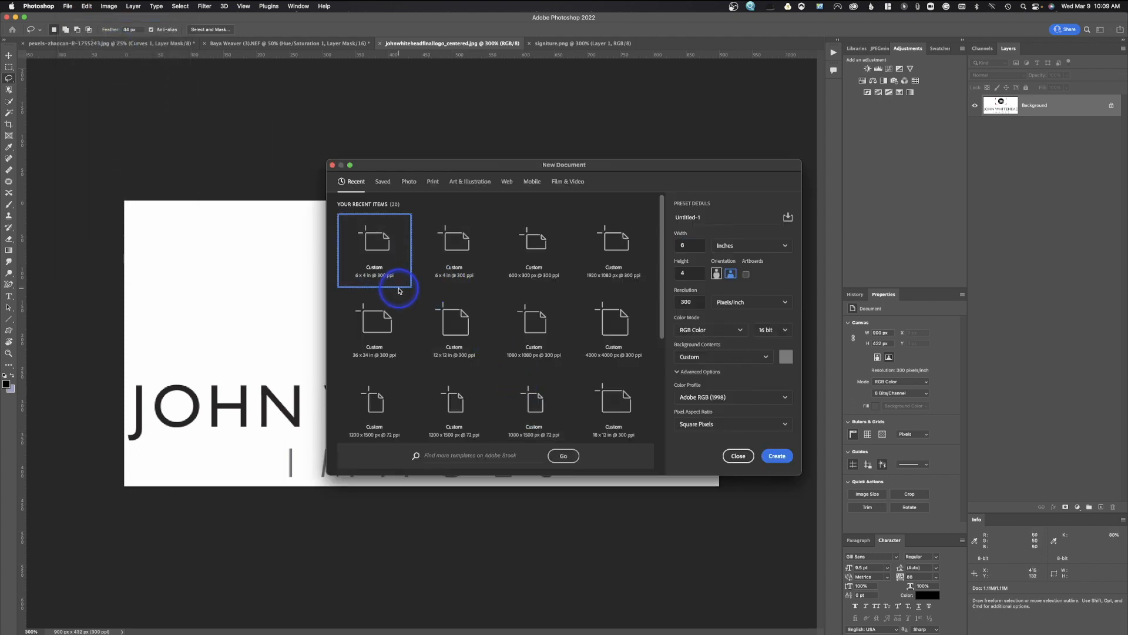
pyautogui.click(532, 353)
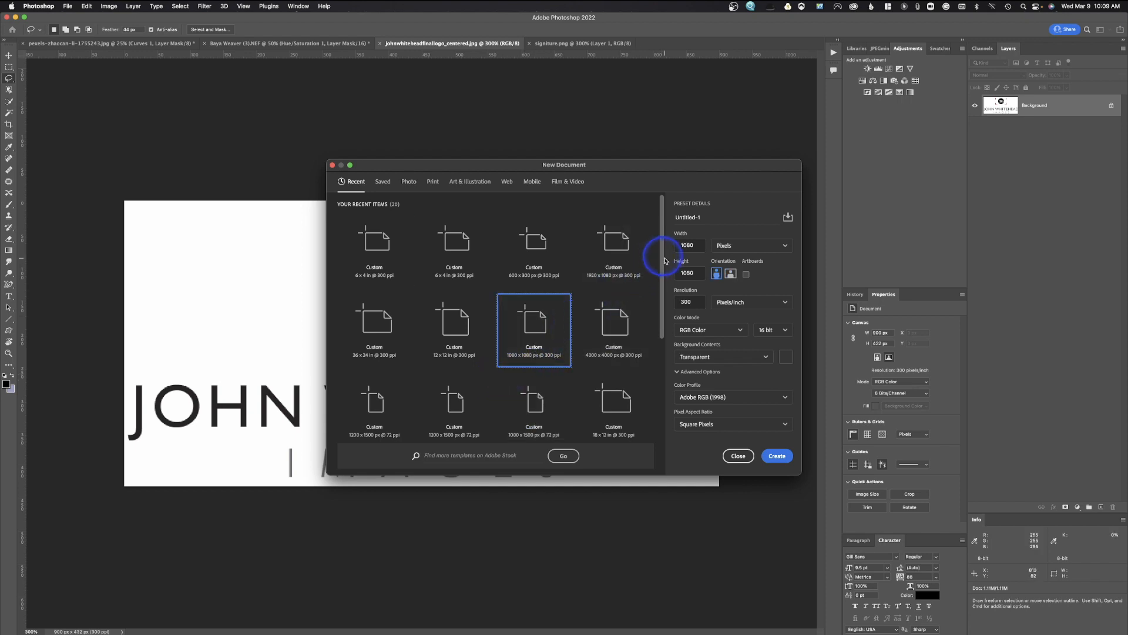
pyautogui.click(707, 359)
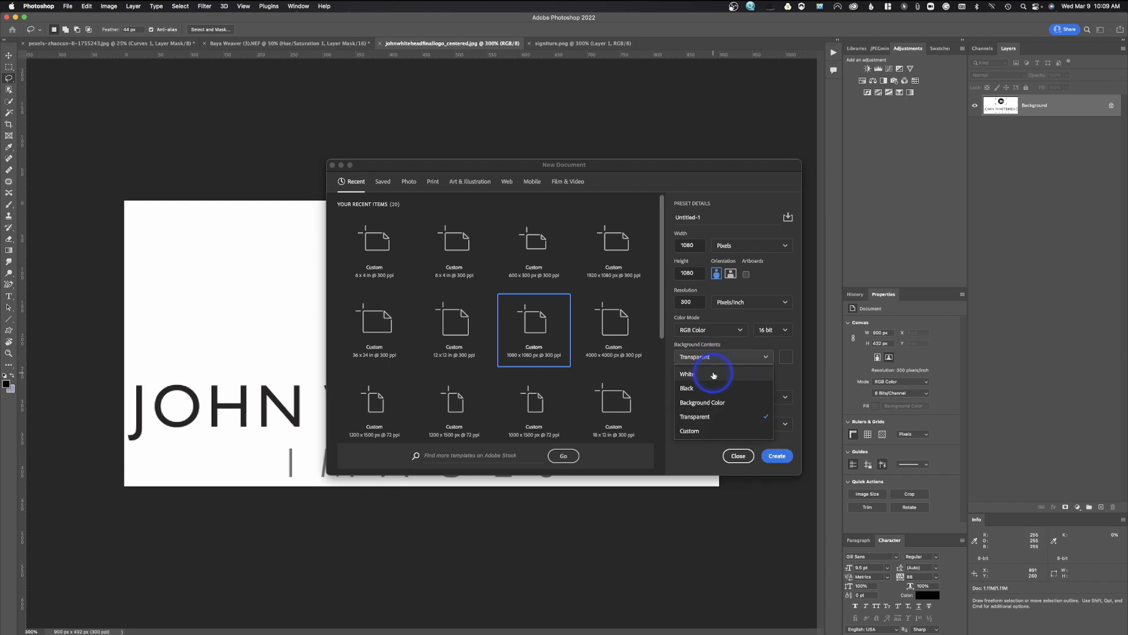
pyautogui.click(708, 417)
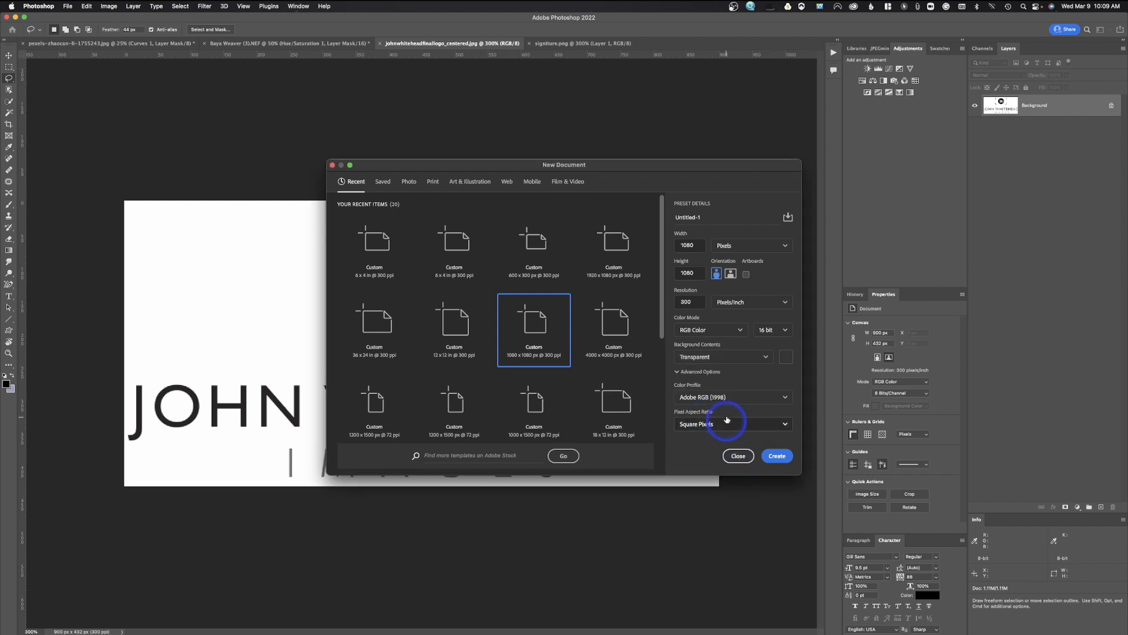
pyautogui.click(778, 456)
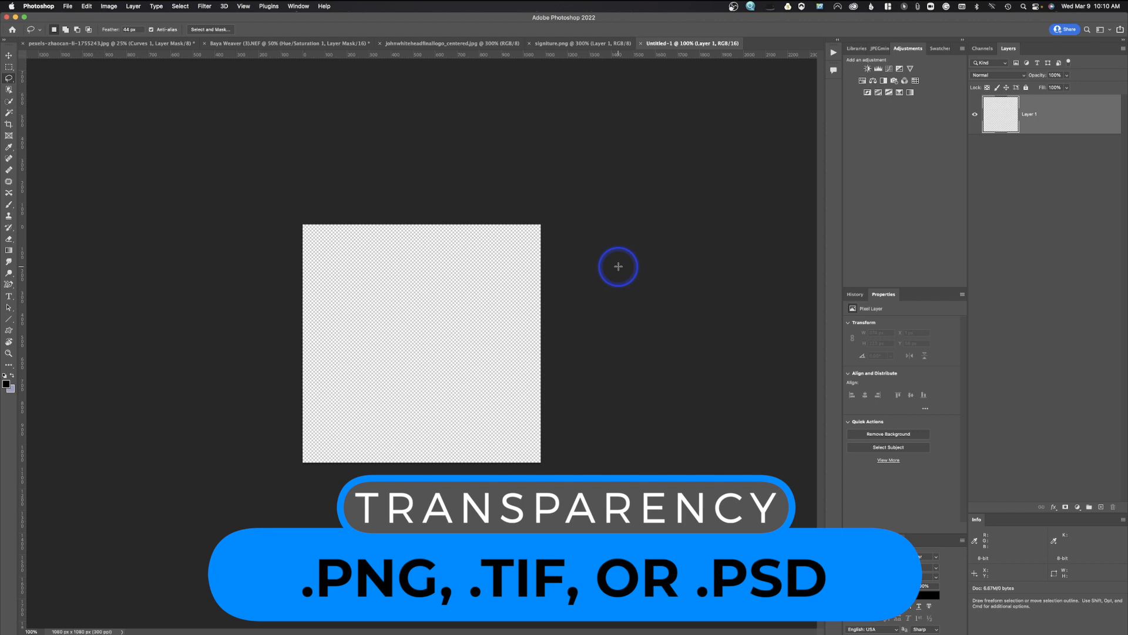
pyautogui.click(641, 44)
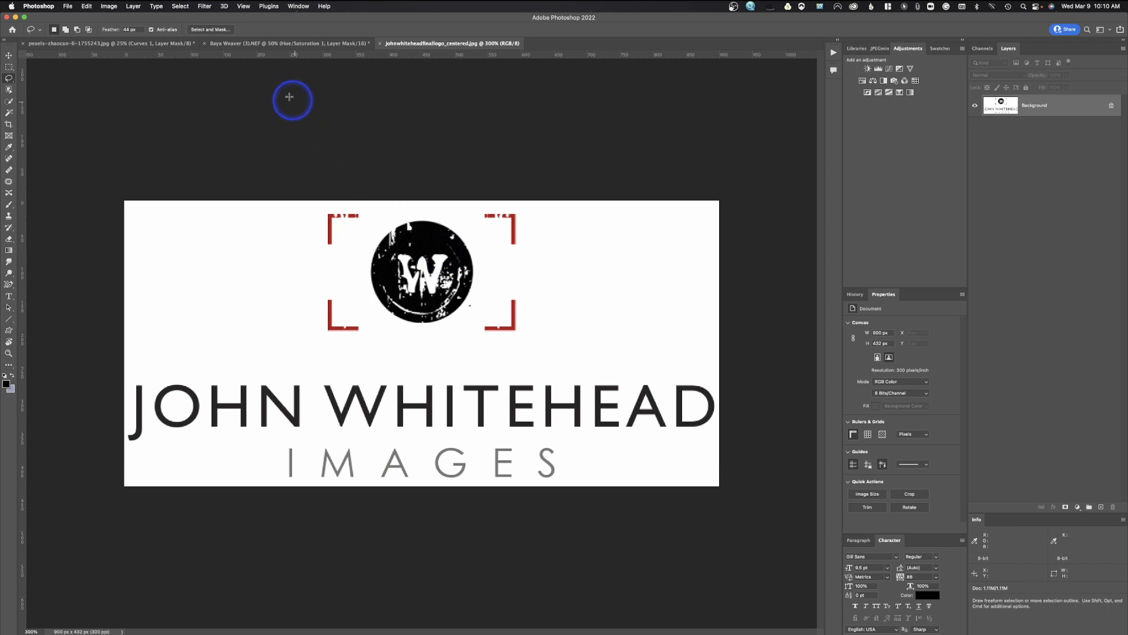
# Switch the logo to Image > Mode > Grayscale and discard its colour information.
pyautogui.click(113, 7)
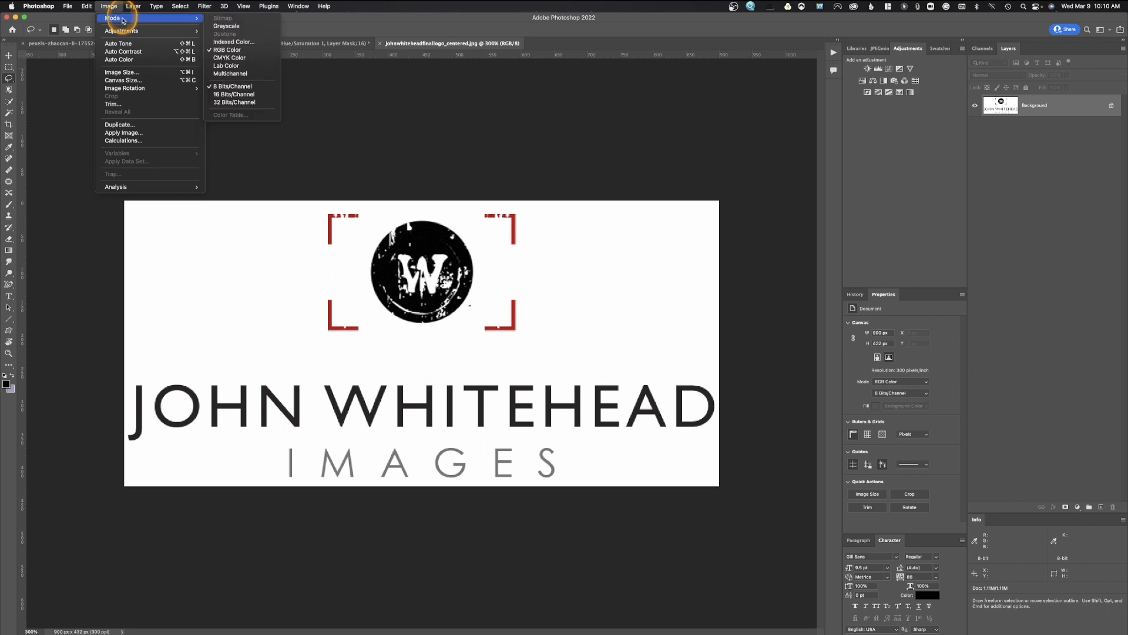
pyautogui.click(232, 27)
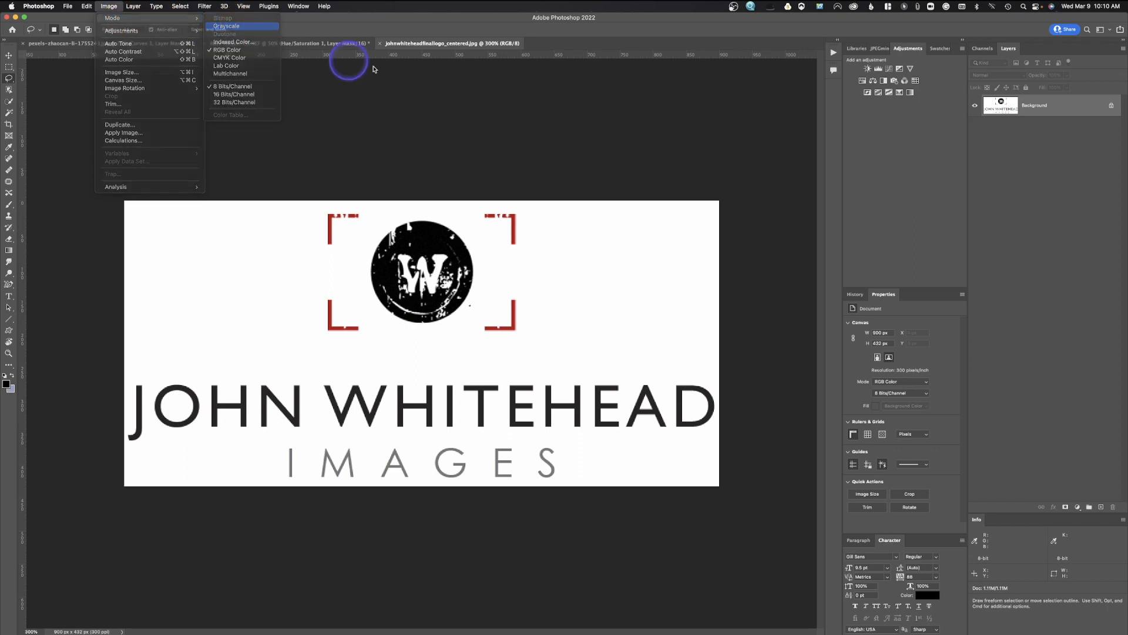
pyautogui.click(573, 231)
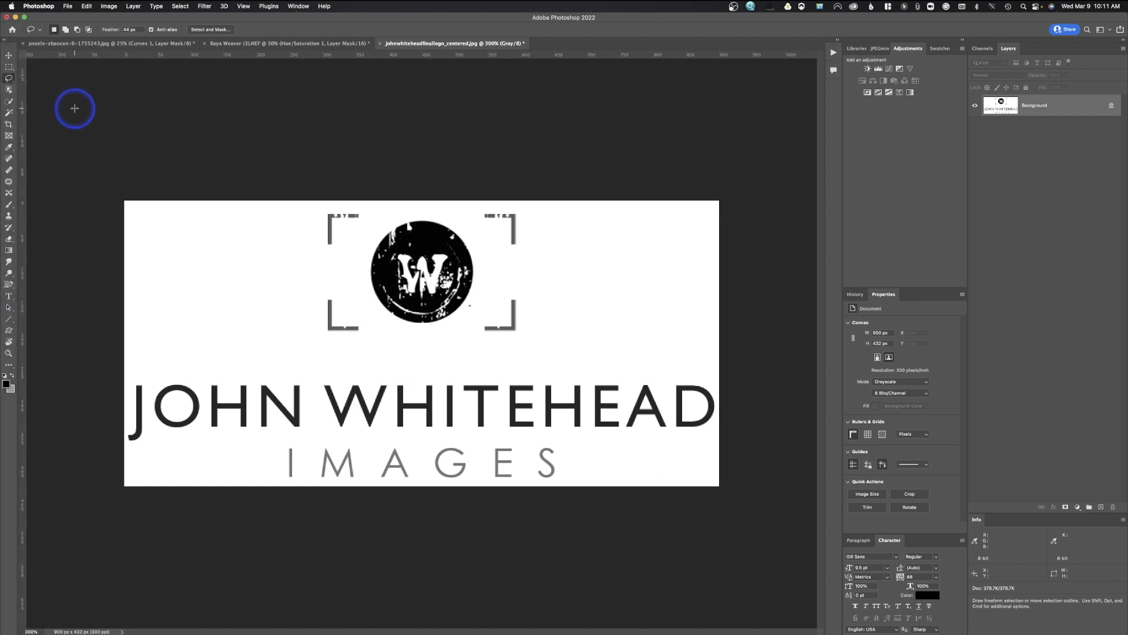
# Select all the logo's white areas using the Magic Wand with 5 by 5 Average sampling.
pyautogui.click(9, 113)
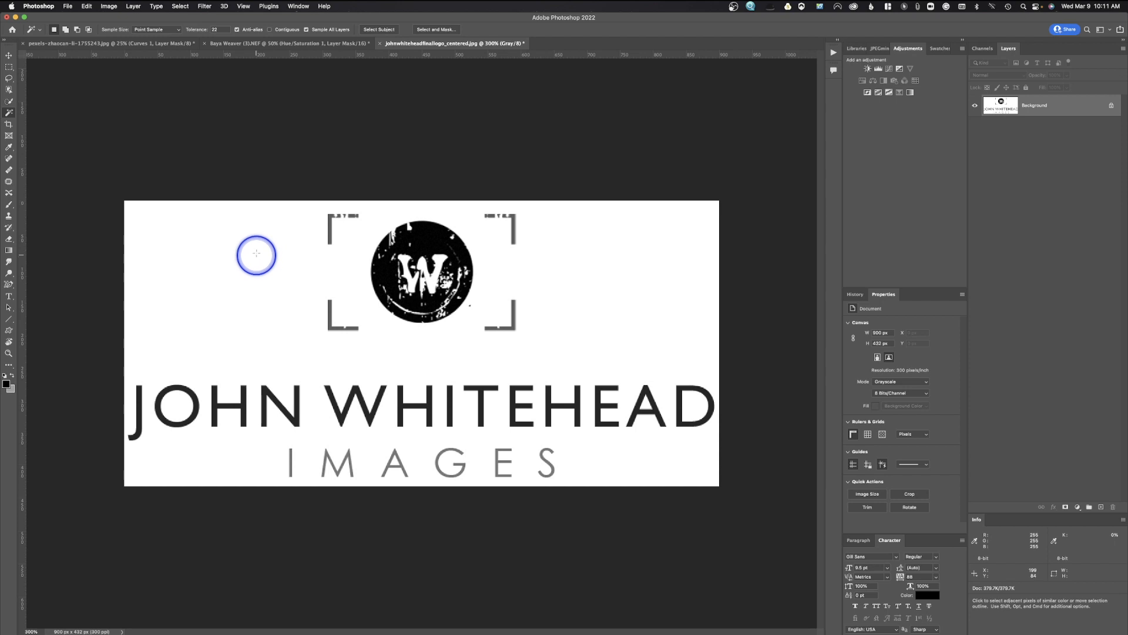
pyautogui.click(162, 31)
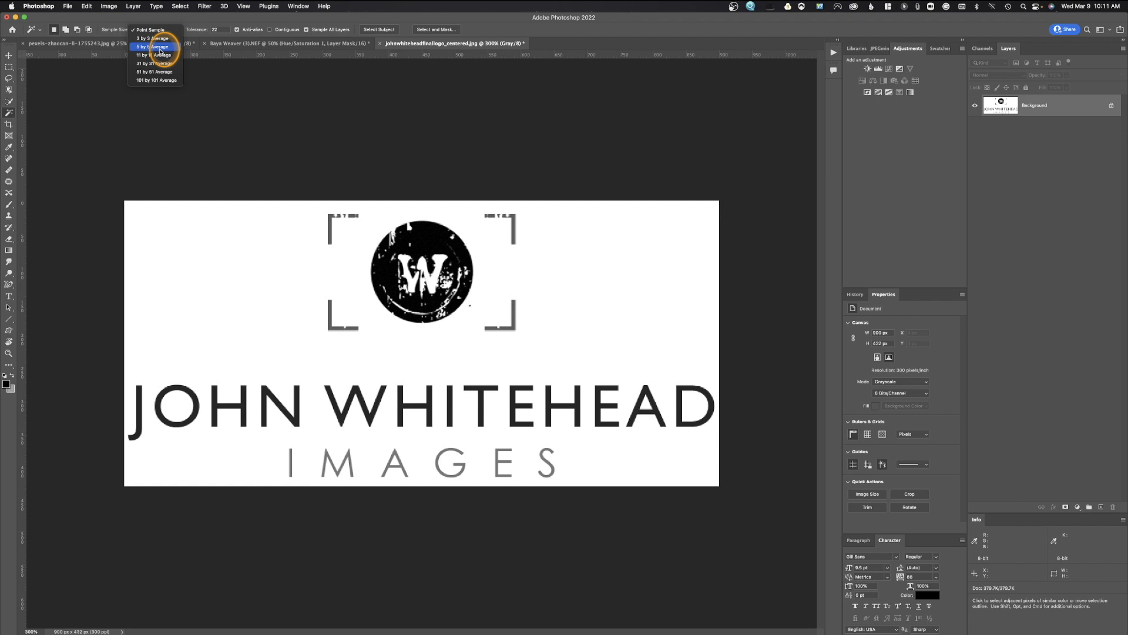
pyautogui.click(159, 49)
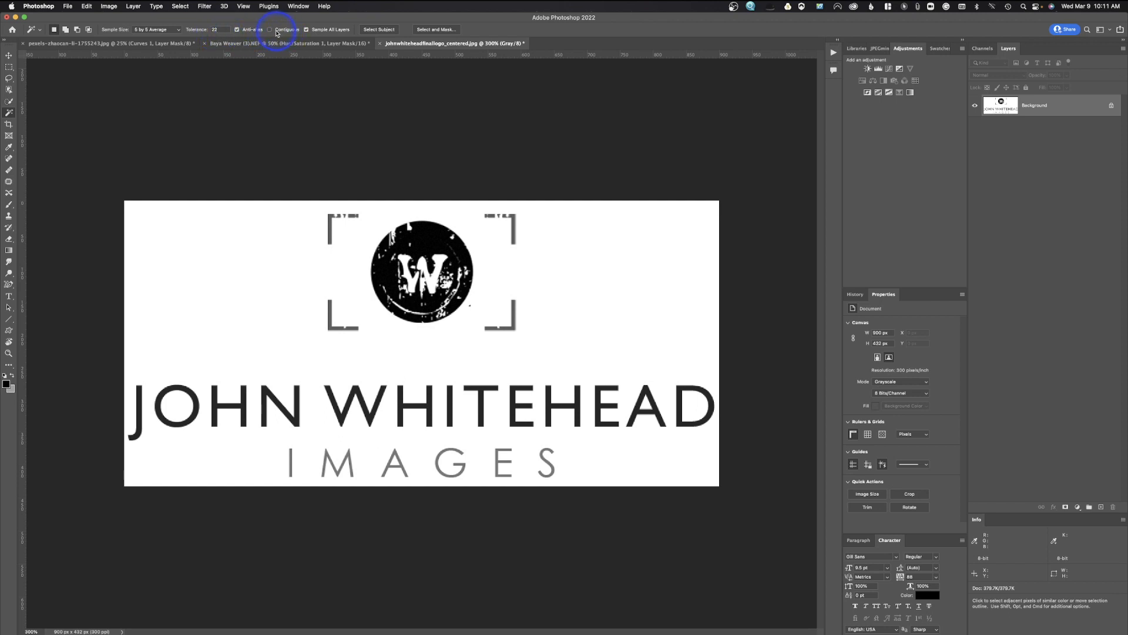
pyautogui.click(285, 281)
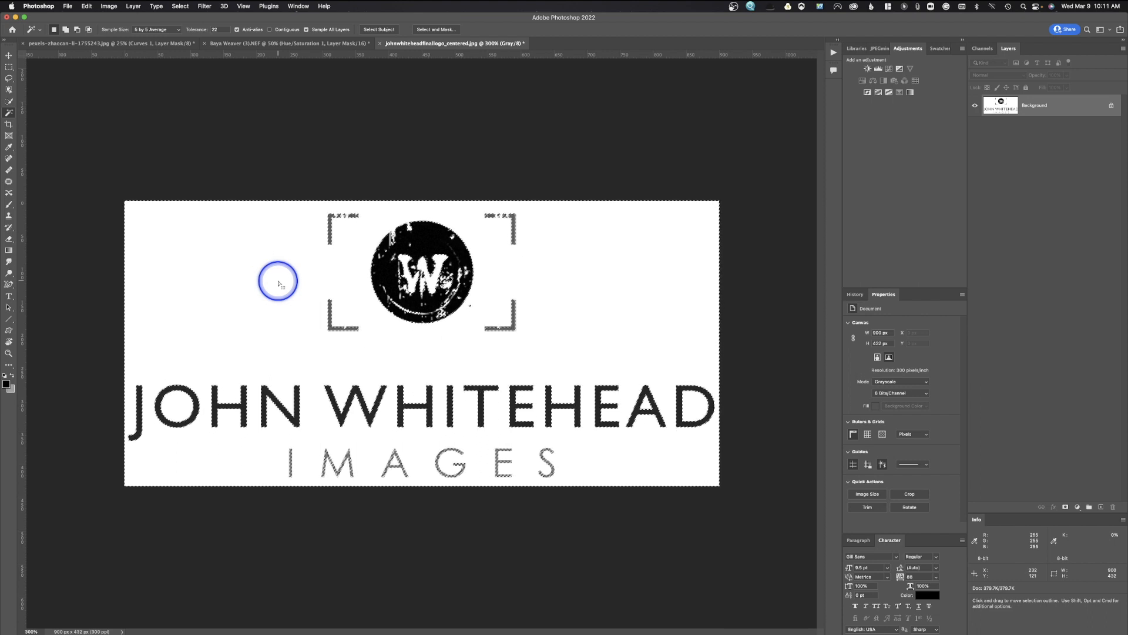
# Invert the selection onto the logo artwork and fill it with Black.
pyautogui.click(183, 6)
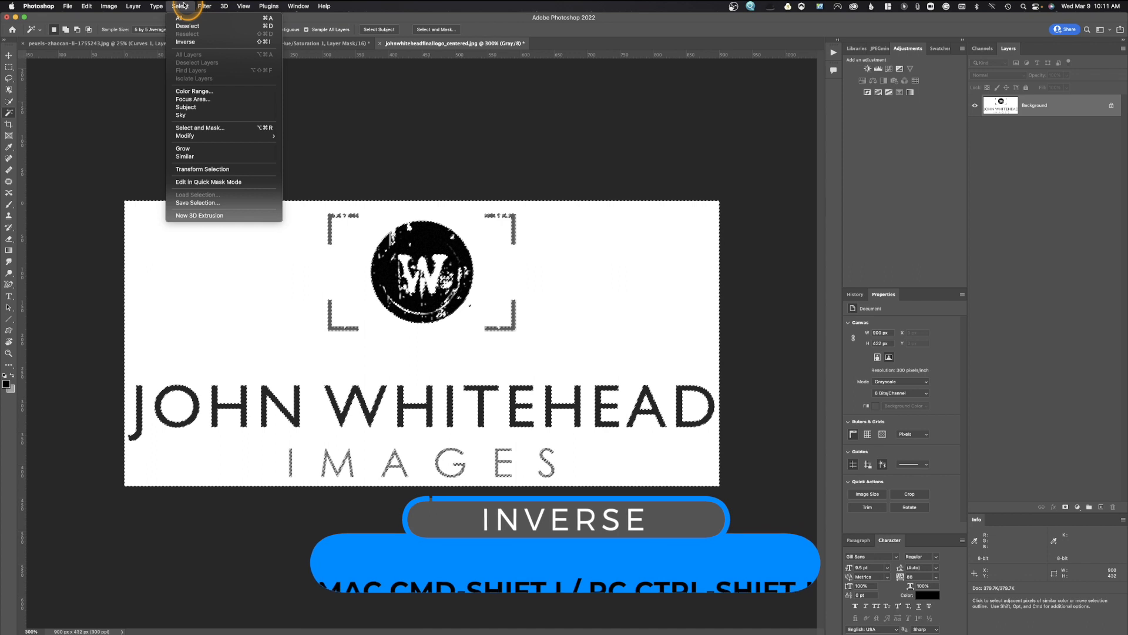
pyautogui.click(186, 42)
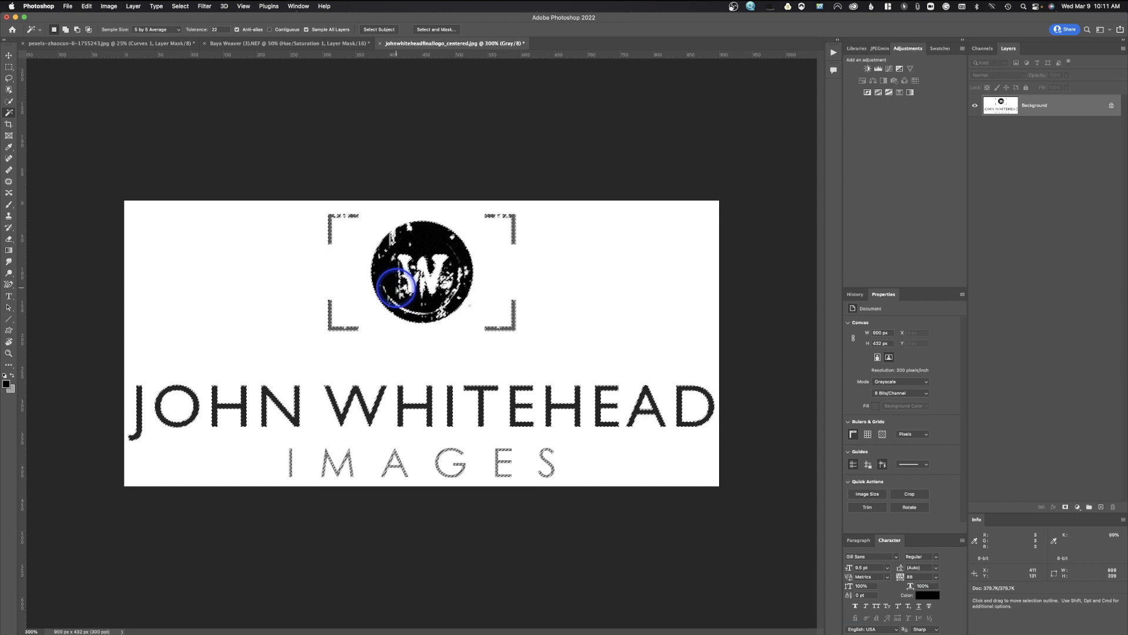
pyautogui.click(88, 6)
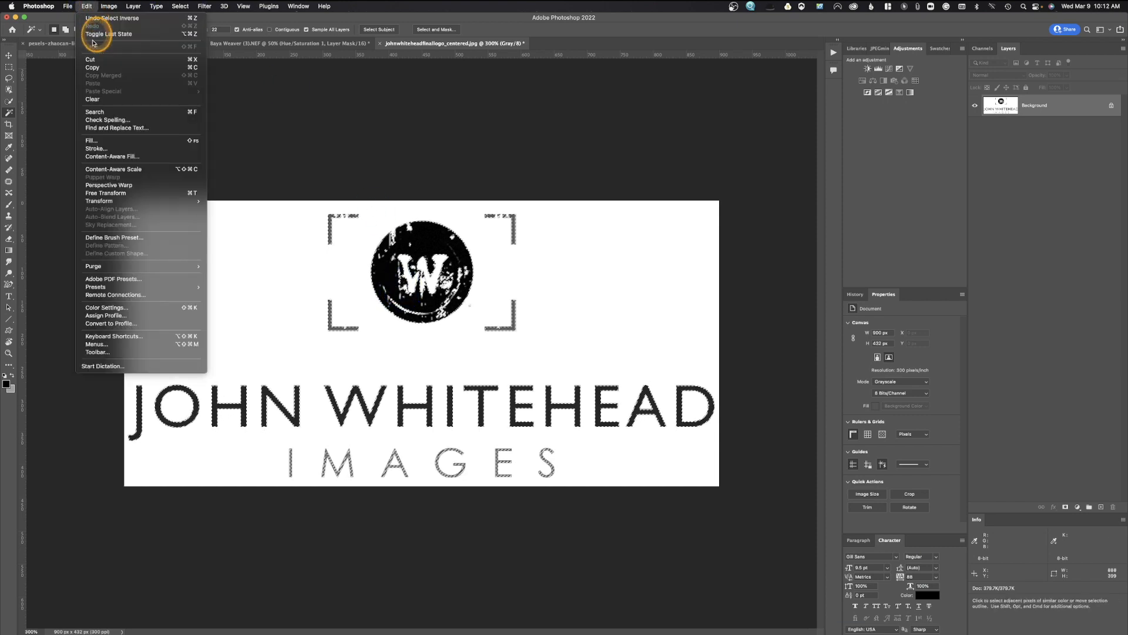
pyautogui.click(91, 140)
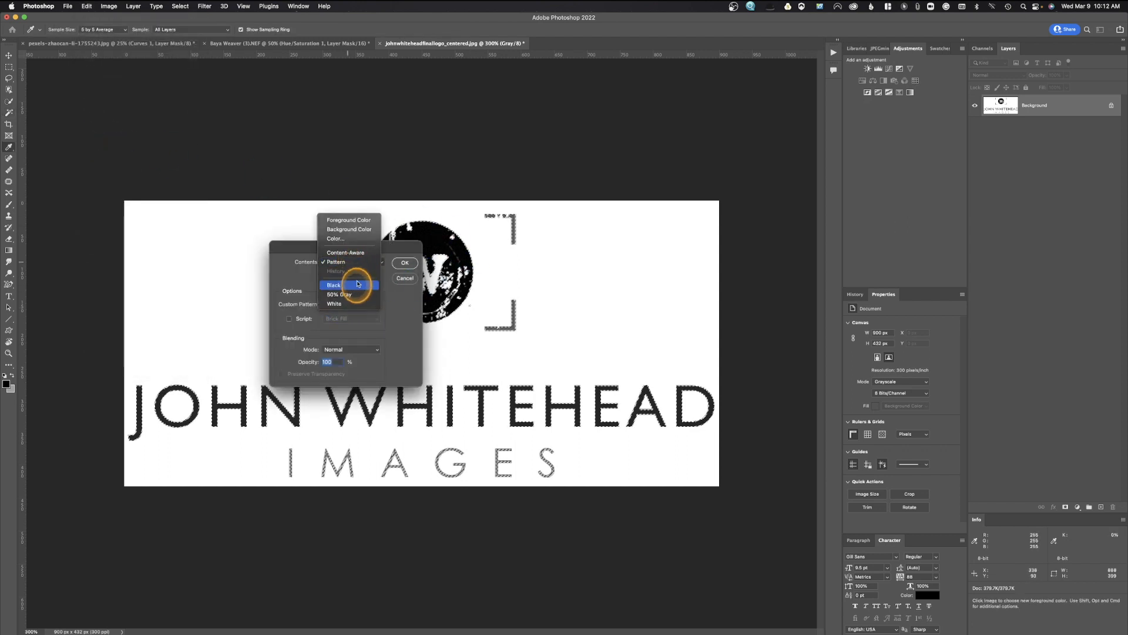
pyautogui.click(407, 264)
pyautogui.press('w')
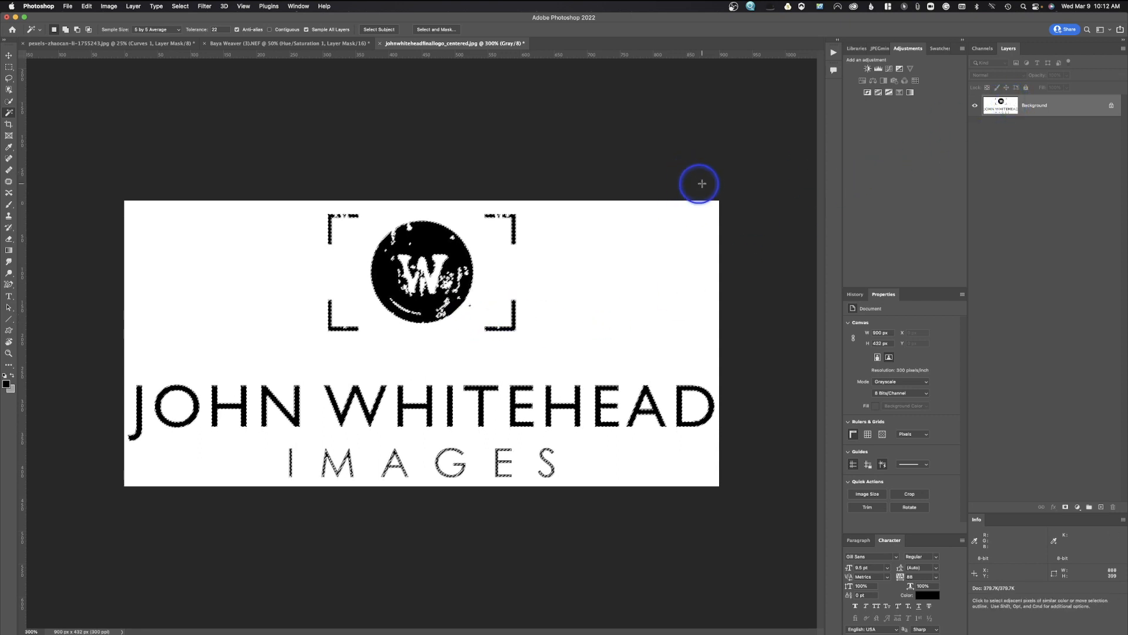
# Add a layer mask hiding the white background, then target Layer 0's image thumbnail.
pyautogui.click(1065, 508)
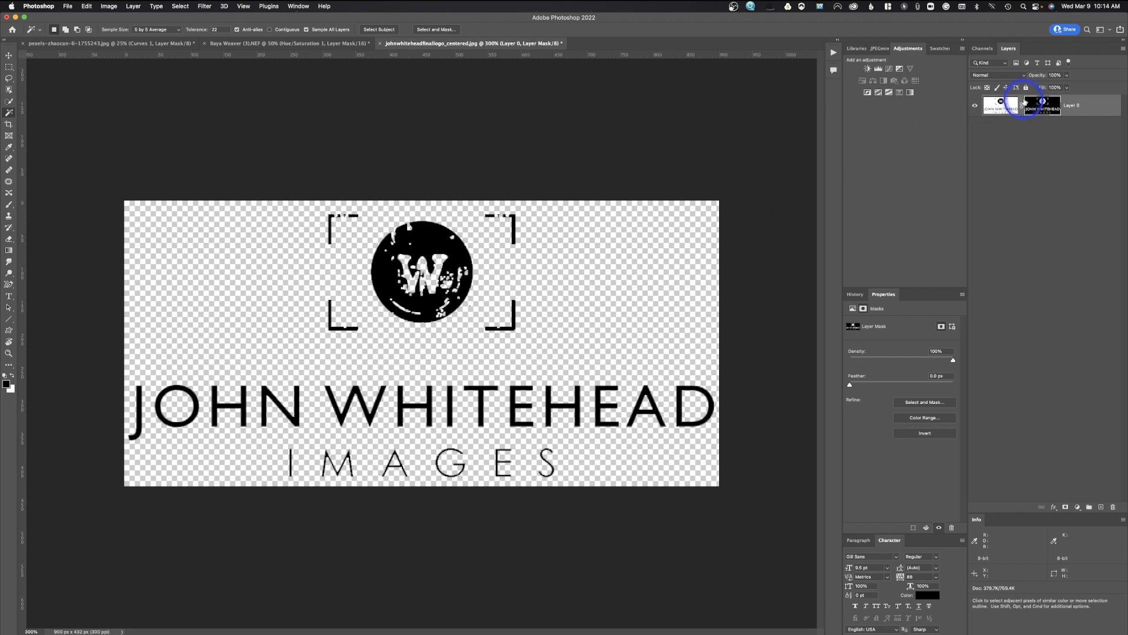
pyautogui.click(1001, 104)
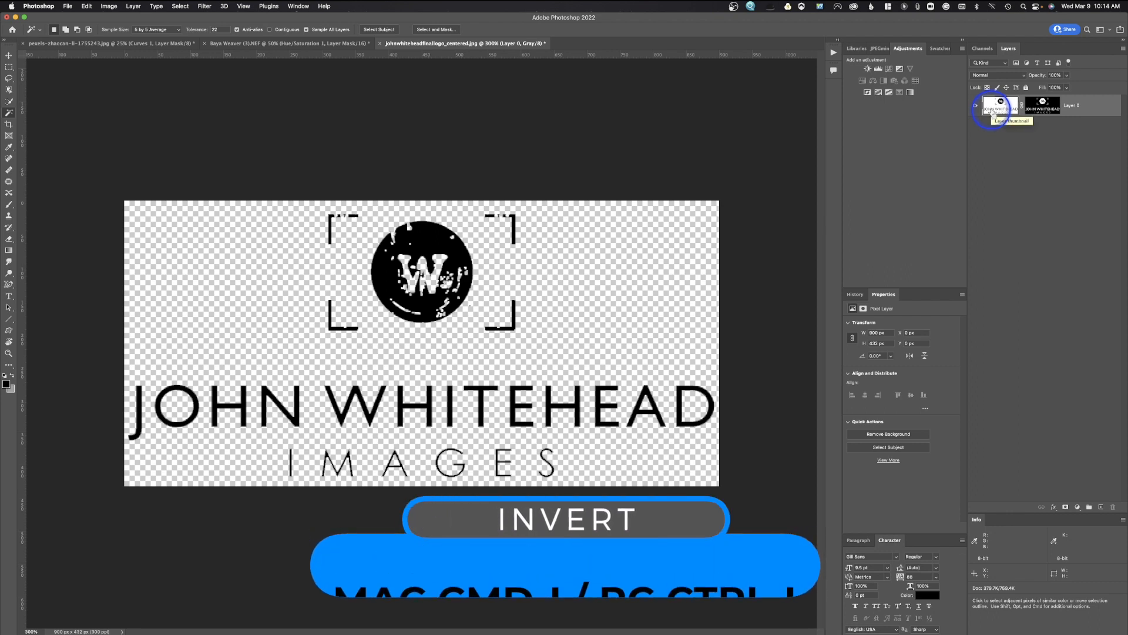
# Invert Layer 0 so the logo turns white, then convert it to a smart object.
pyautogui.press('super+i')
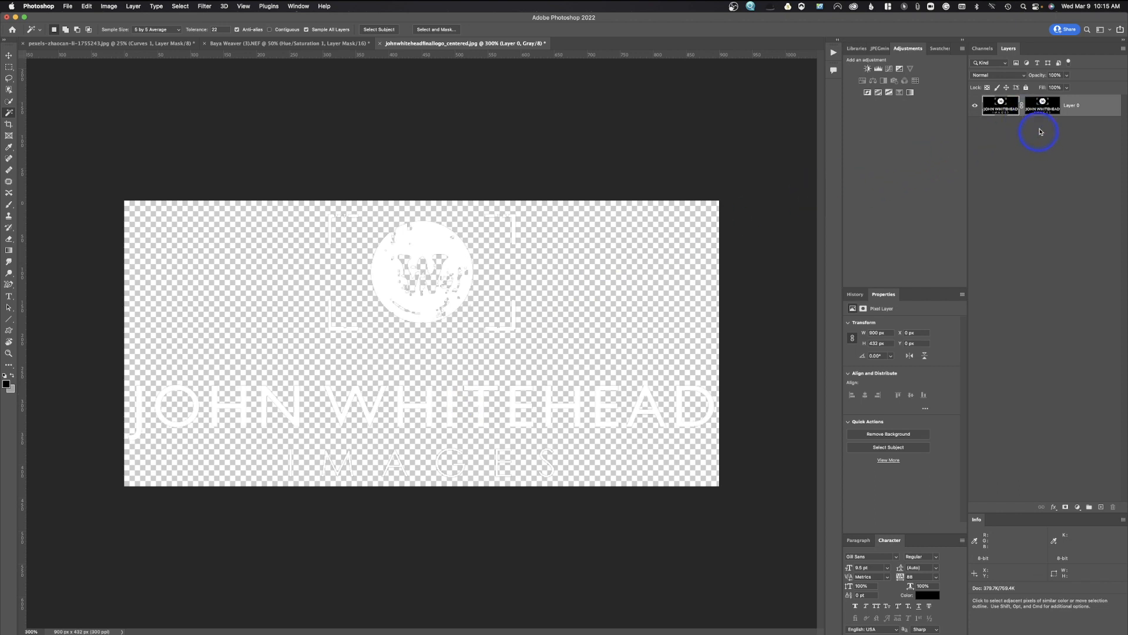
pyautogui.rightClick(1094, 109)
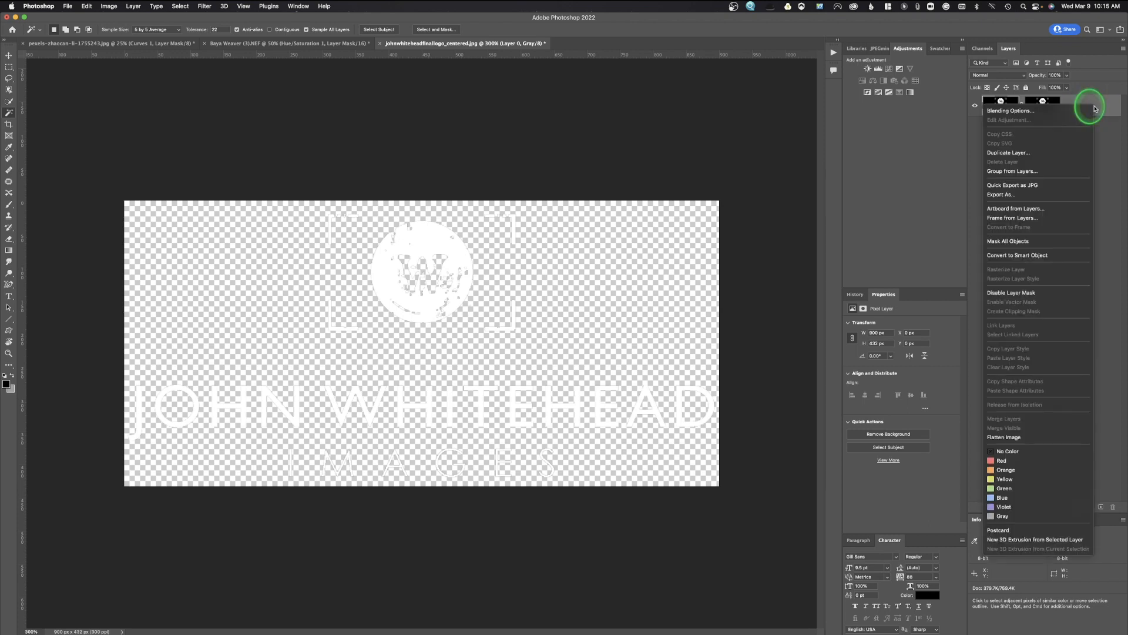
pyautogui.click(1046, 257)
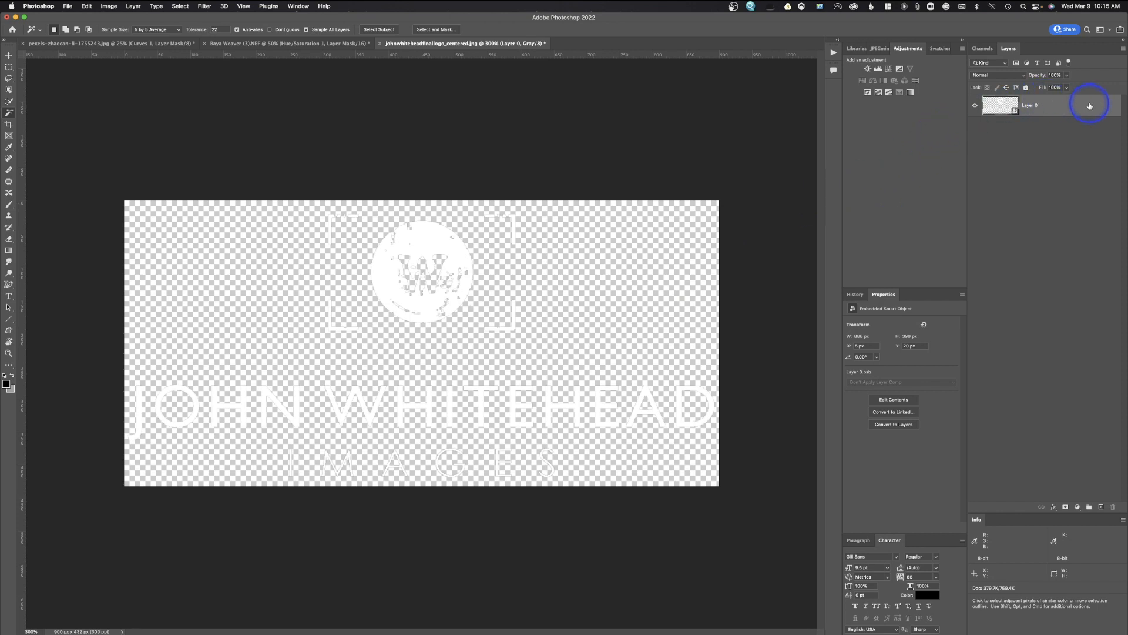
# Give Layer 0 a Drop Shadow with Distance 7, Spread 26 and Size 16 px, then recheck it.
pyautogui.doubleClick(1065, 106)
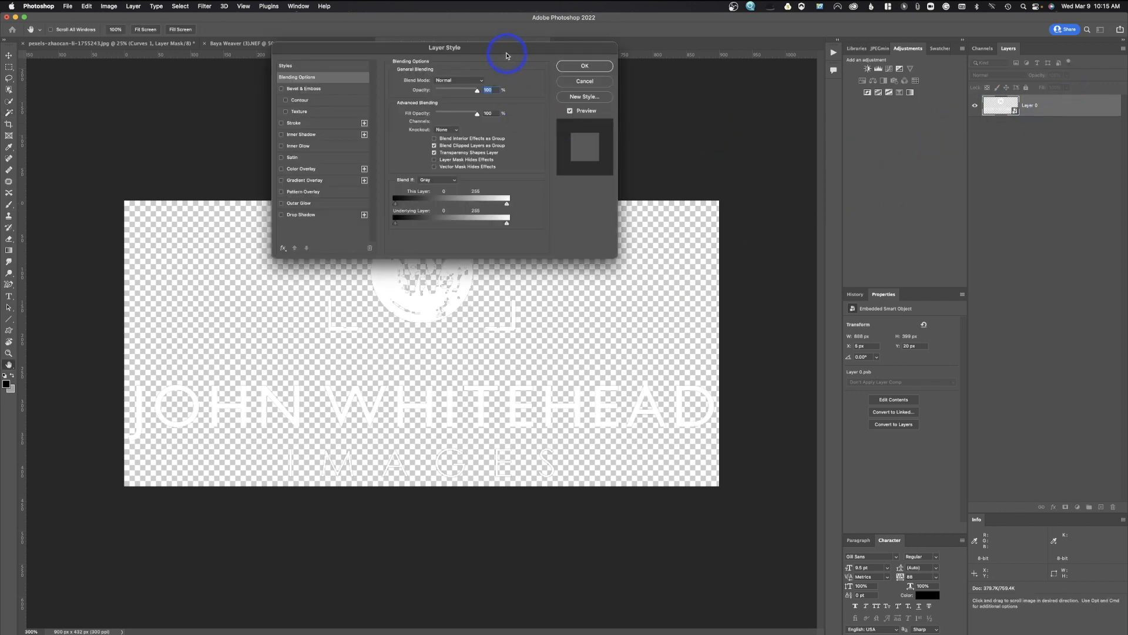
pyautogui.click(287, 216)
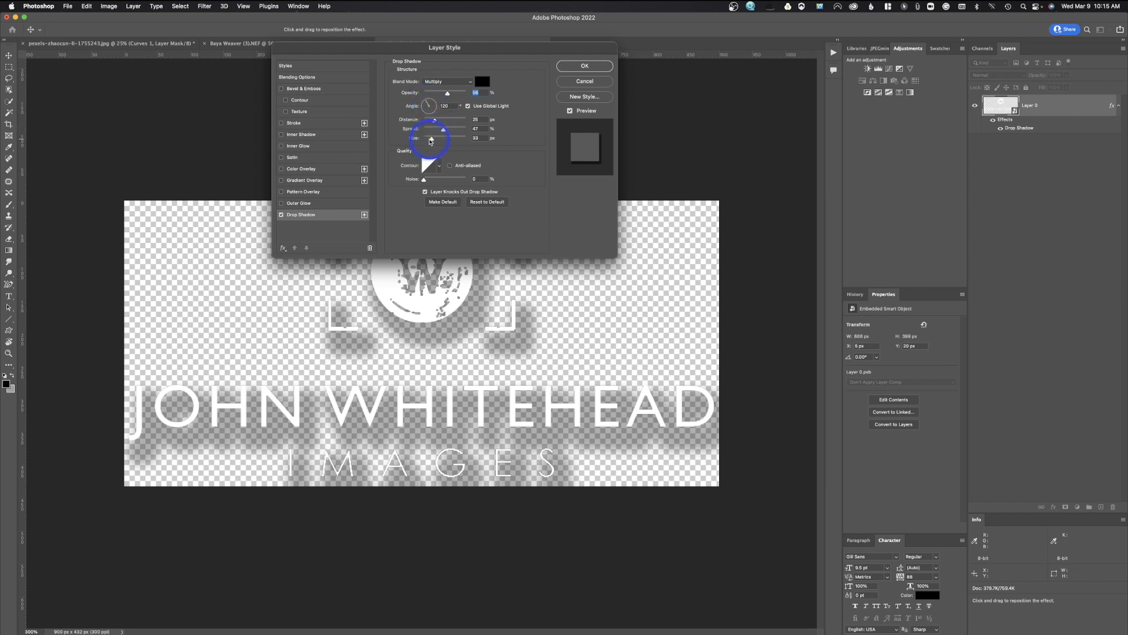
pyautogui.moveTo(434, 139); pyautogui.dragTo(428, 123)
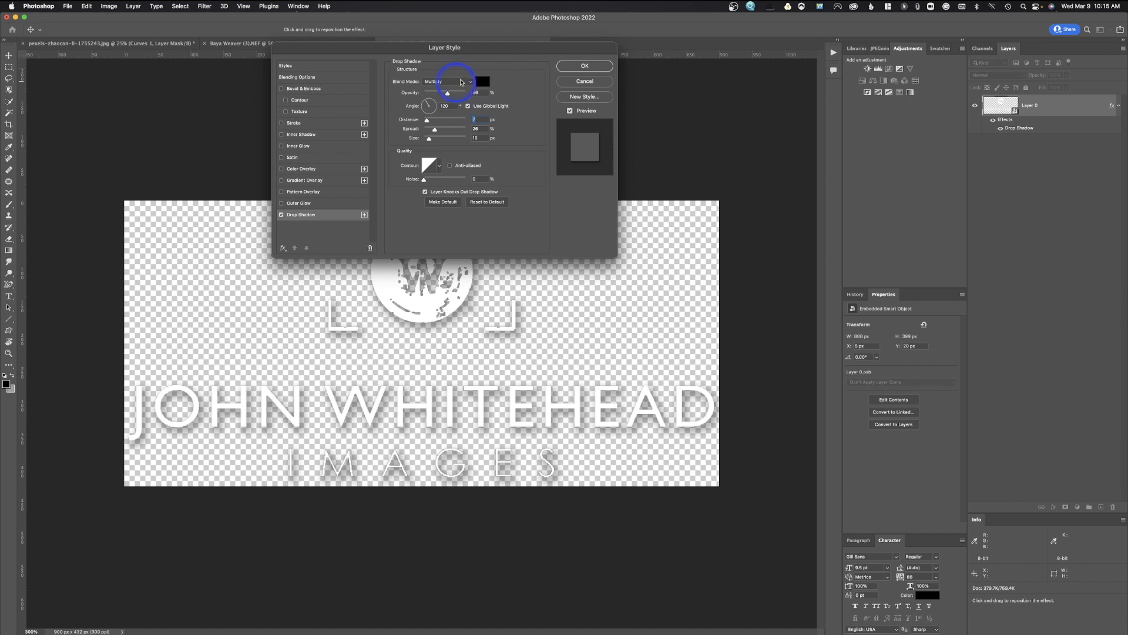
pyautogui.click(428, 106)
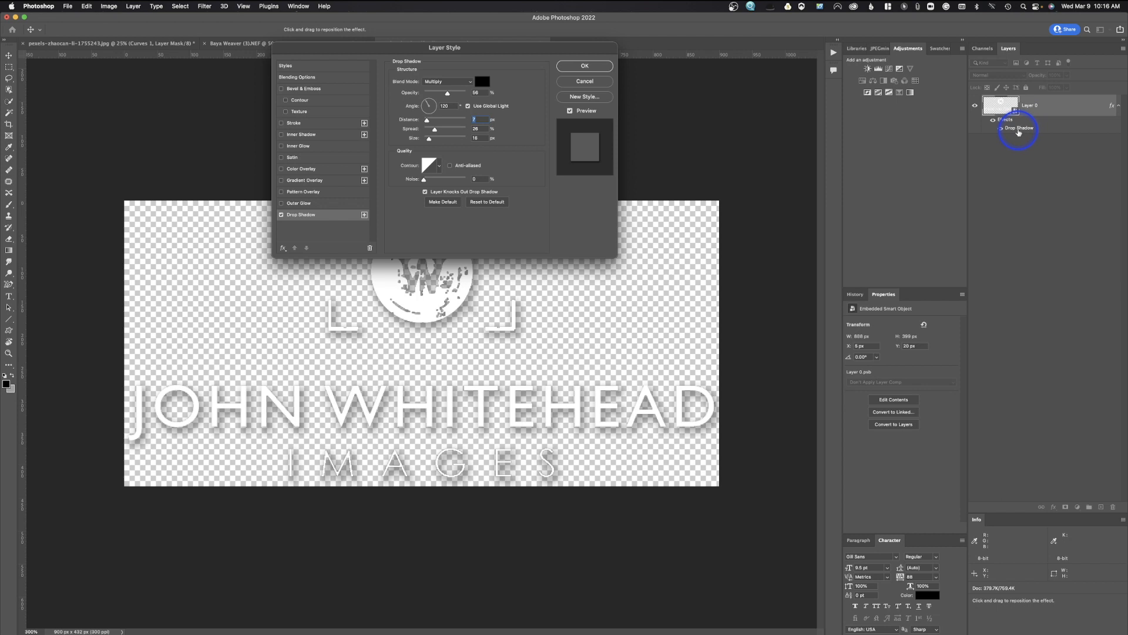
pyautogui.click(589, 67)
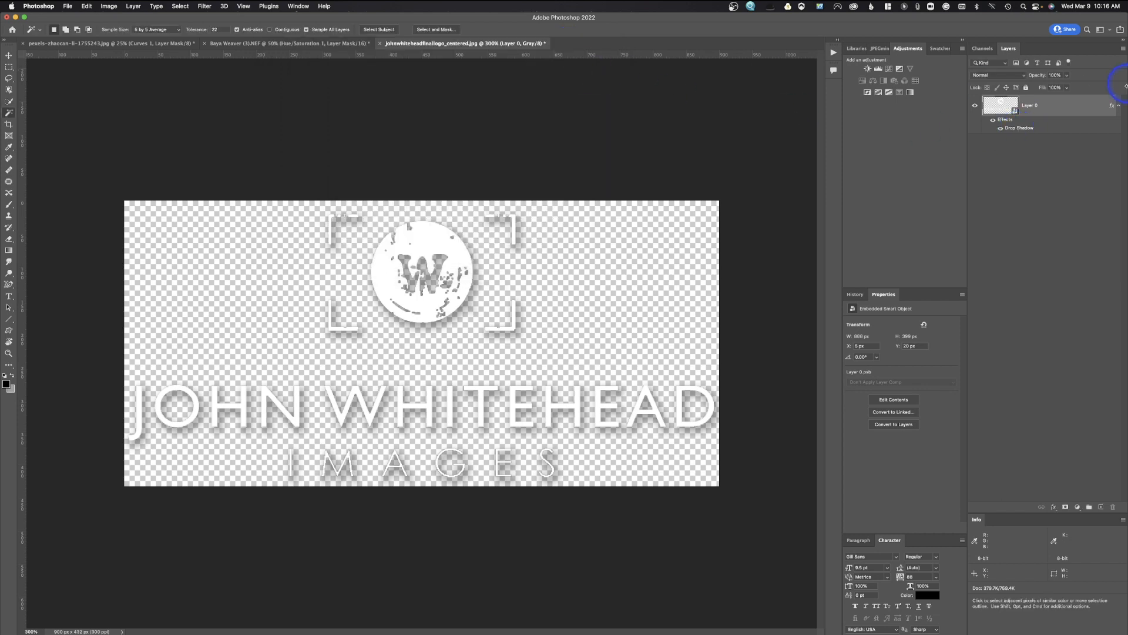
pyautogui.doubleClick(1015, 130)
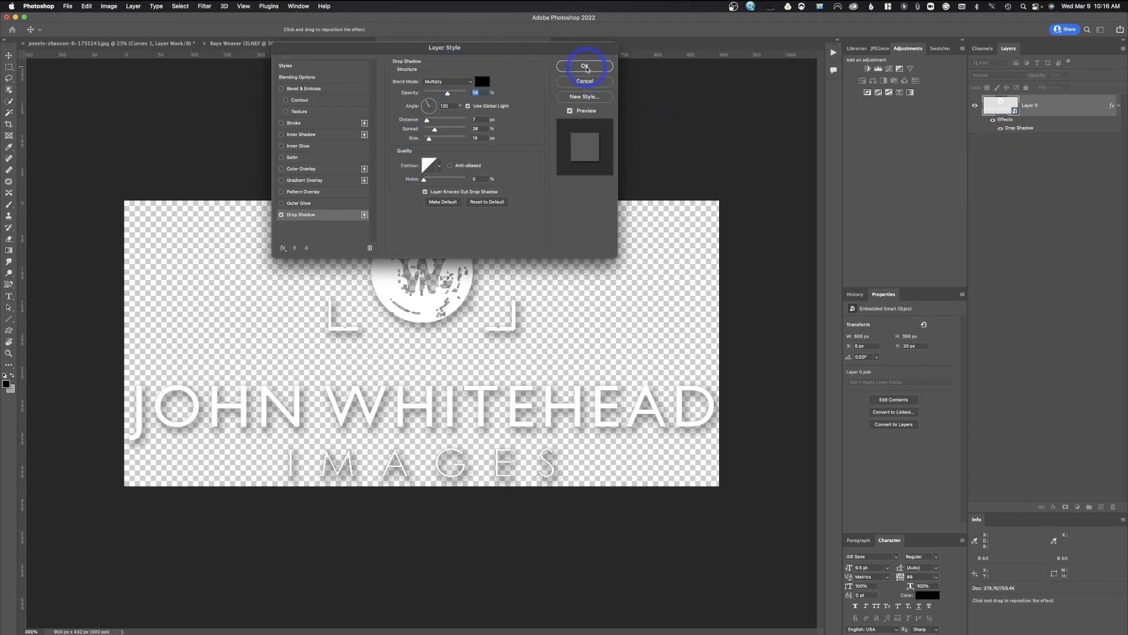
pyautogui.click(585, 67)
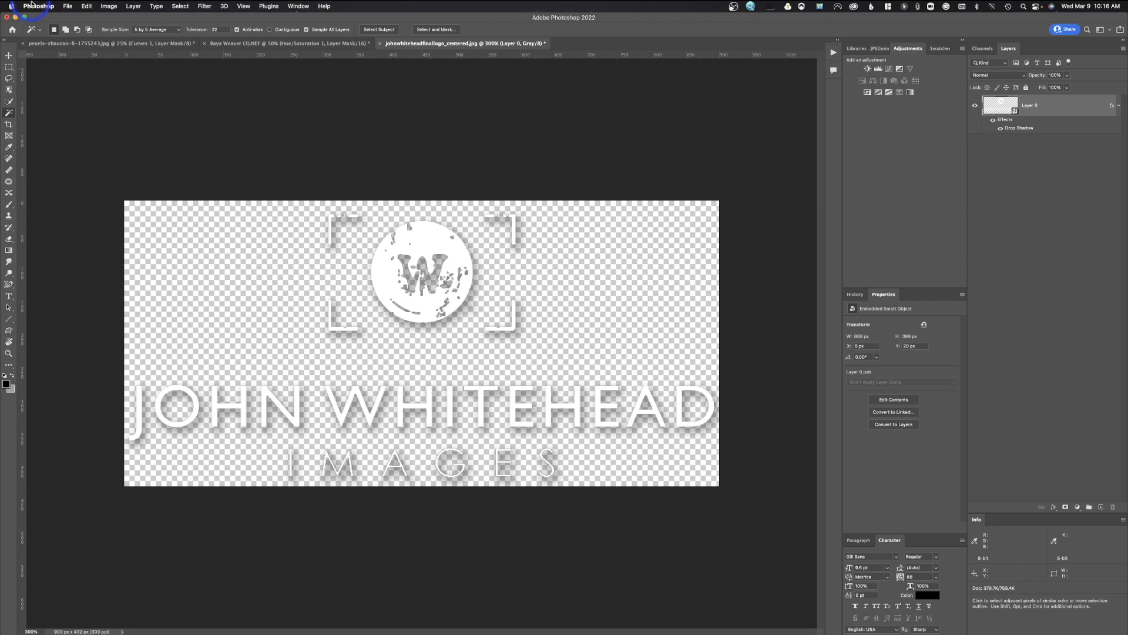
# Open Save As for the logo, point it at Pictures and start a new folder.
pyautogui.click(62, 6)
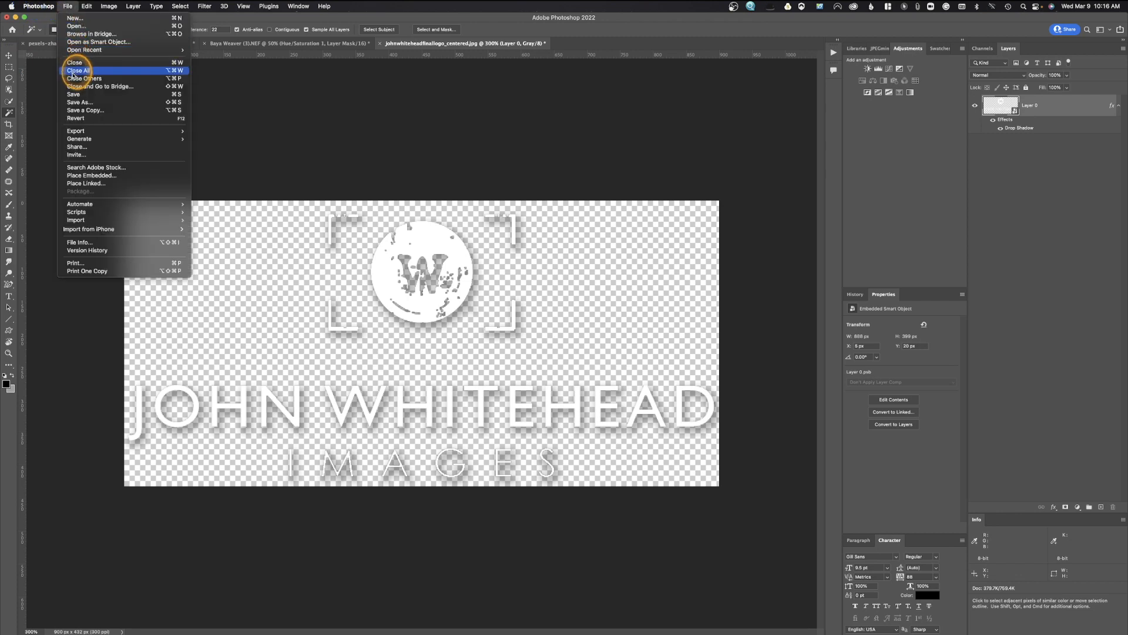
pyautogui.click(73, 103)
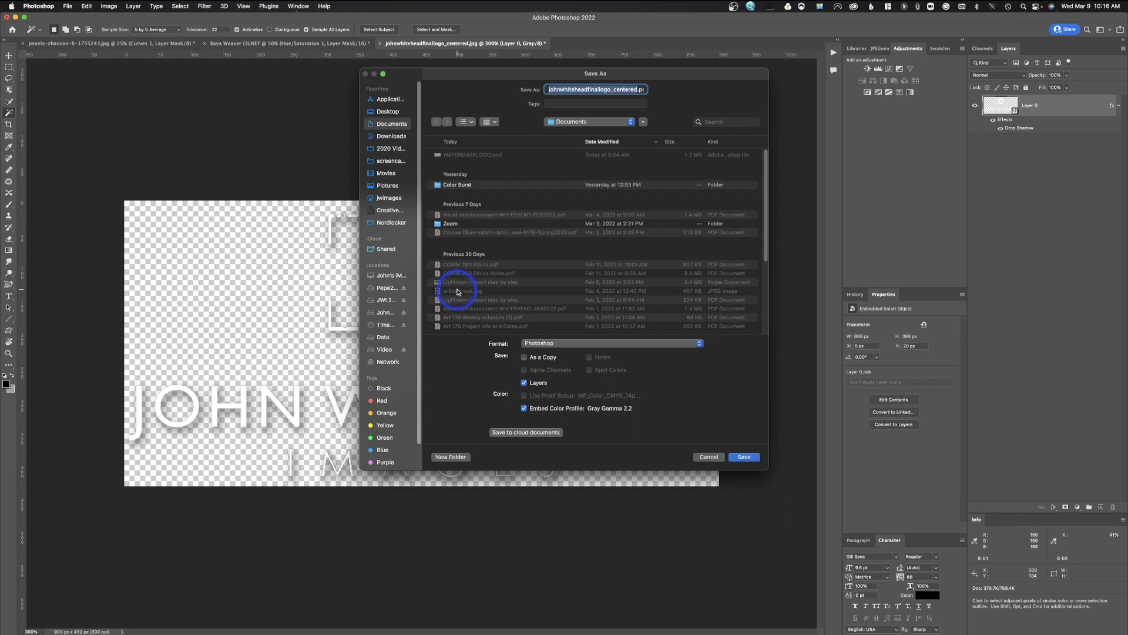
pyautogui.click(381, 185)
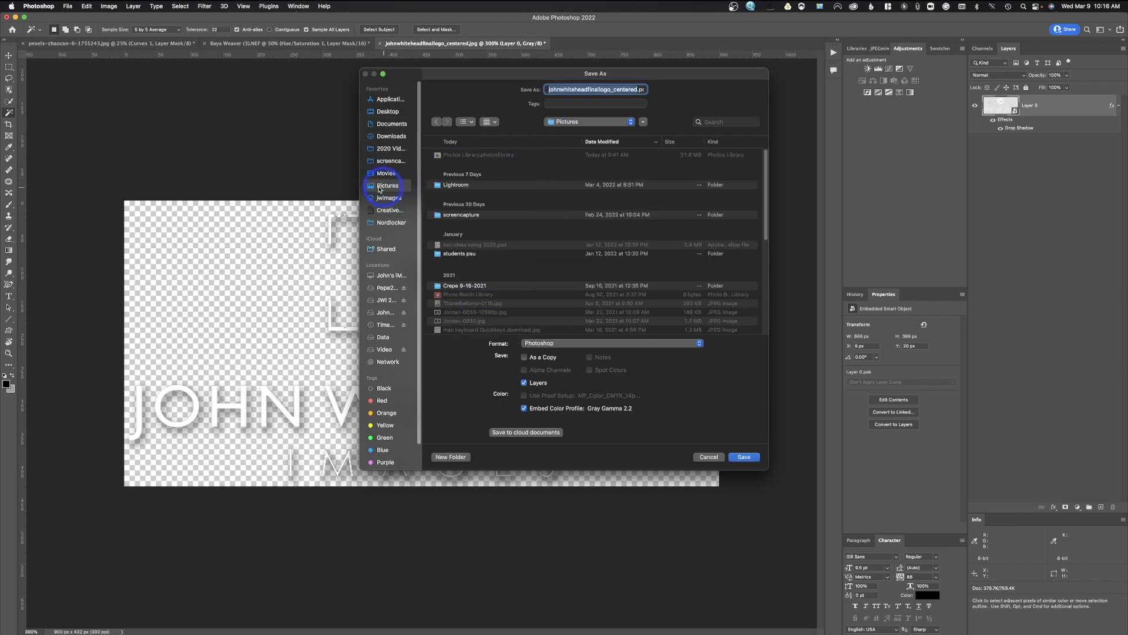
pyautogui.click(450, 458)
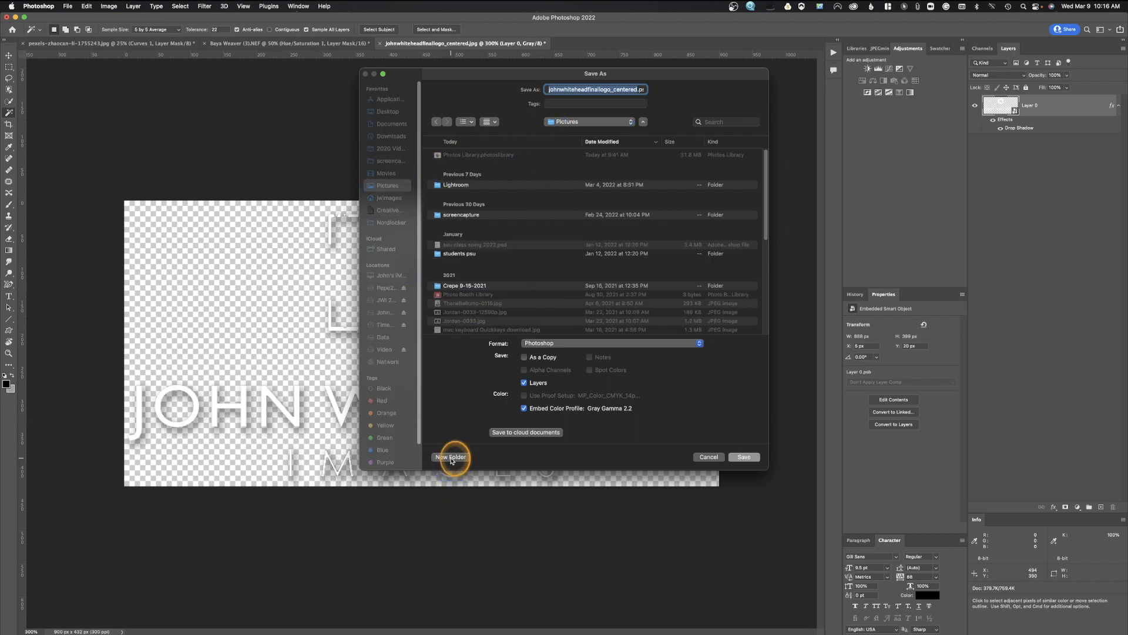
# Create a folder named 'Watermark Logo white 900p' in Pictures, correcting typos in the name.
pyautogui.write('Watermar')
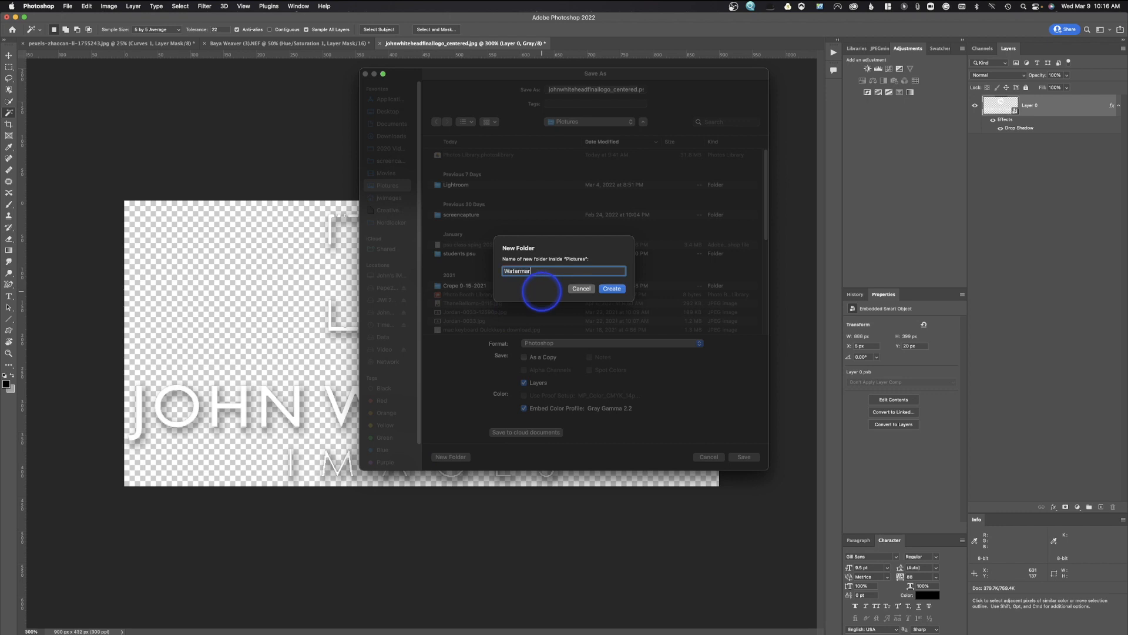
pyautogui.write('k Log')
pyautogui.write('og')
pyautogui.write('o shi')
pyautogui.press('BackSpace')
pyautogui.press('BackSpace')
pyautogui.press('BackSpace')
pyautogui.write('white 900')
pyautogui.click(550, 270)
pyautogui.click(538, 271)
pyautogui.press('BackSpace')
pyautogui.click(549, 271)
pyautogui.click(540, 271)
pyautogui.press('BackSpace')
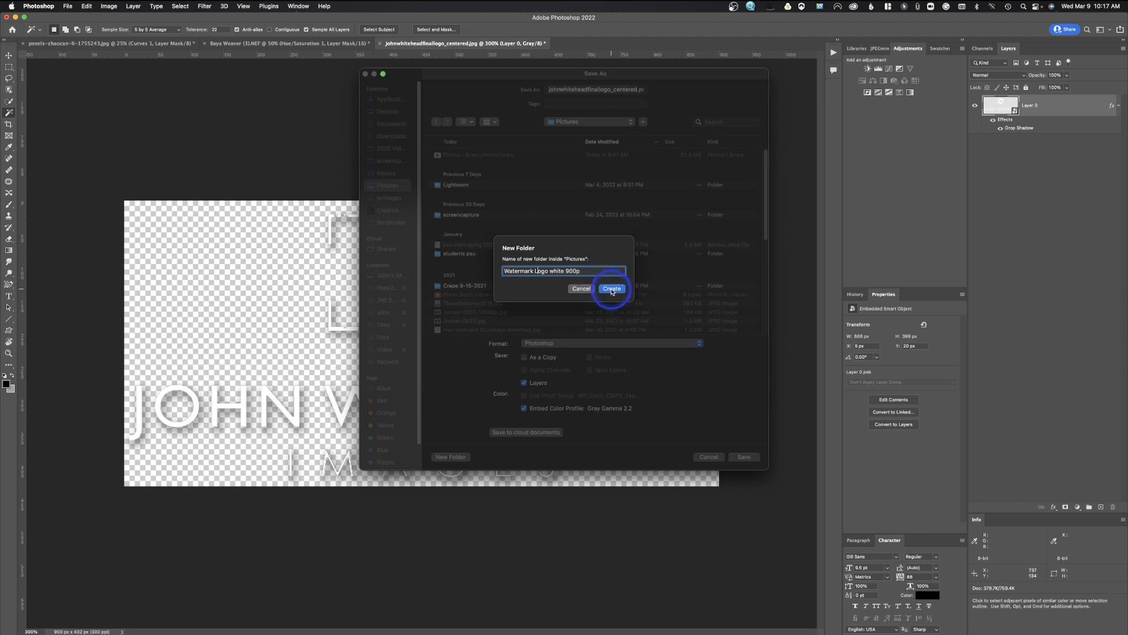
pyautogui.click(611, 290)
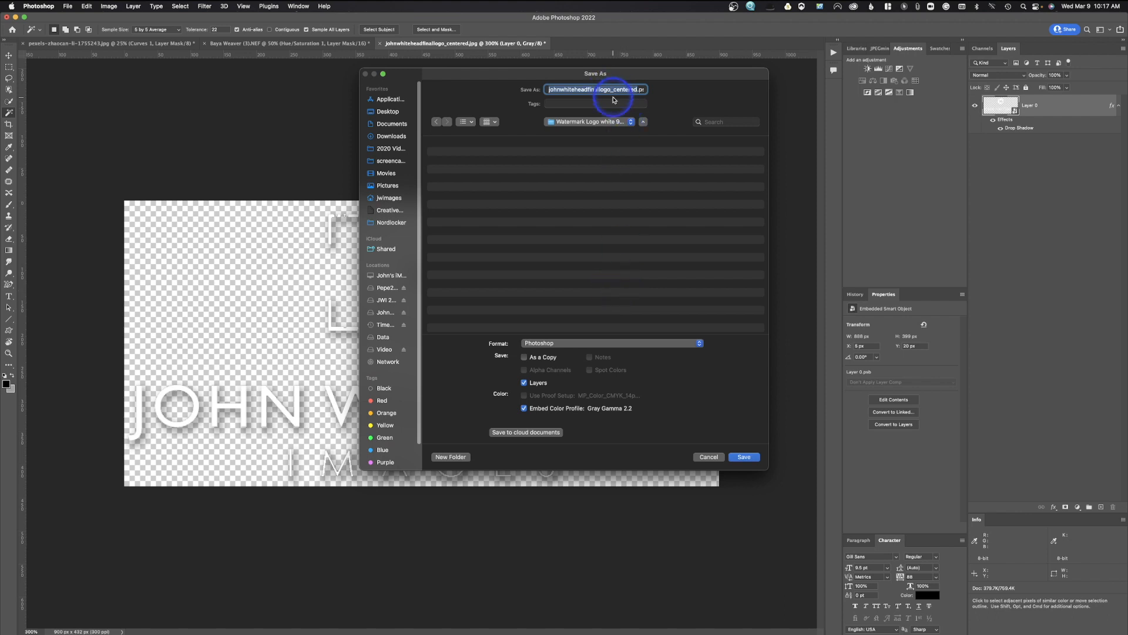
# Save the logo as watermarklogowhite900p in Photoshop format.
pyautogui.write('watermark')
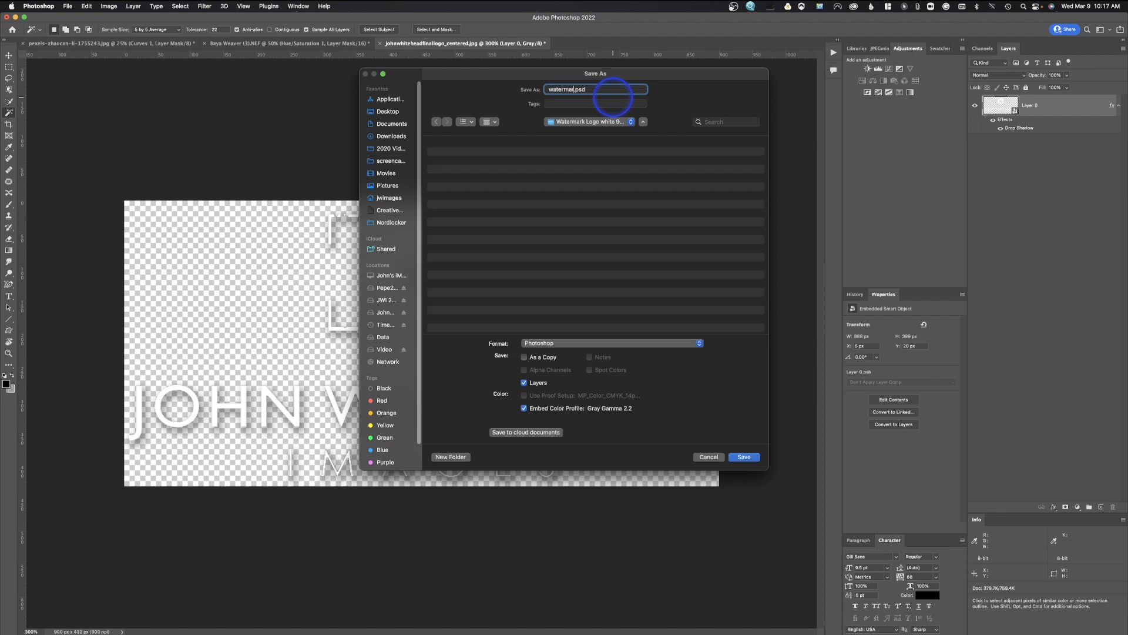
pyautogui.write('logowhite900p')
pyautogui.click(606, 344)
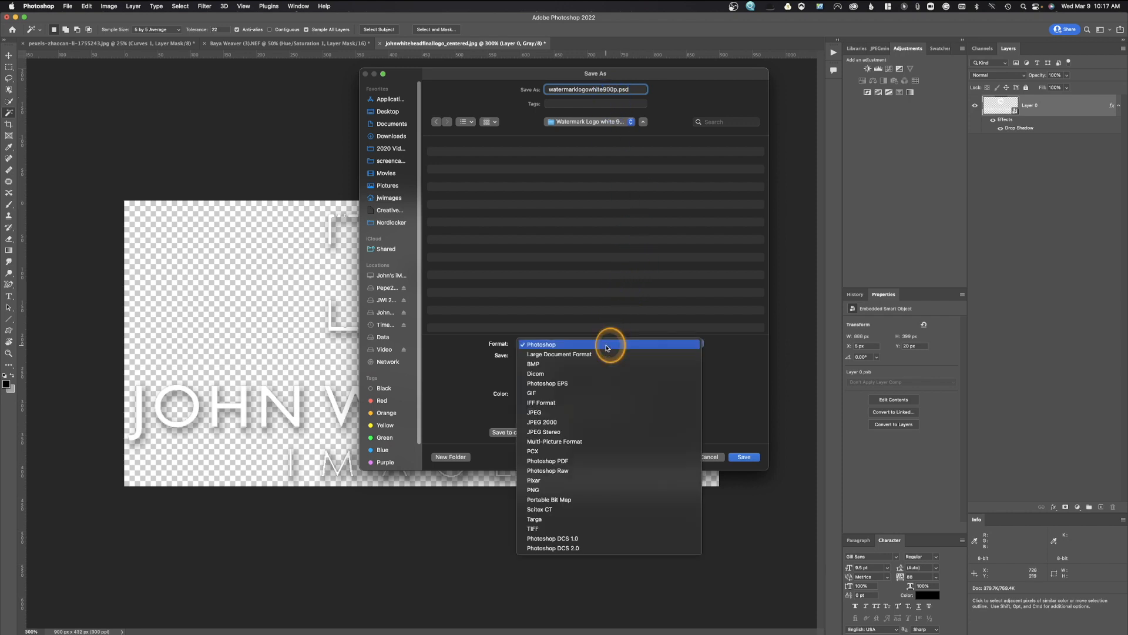
pyautogui.click(607, 345)
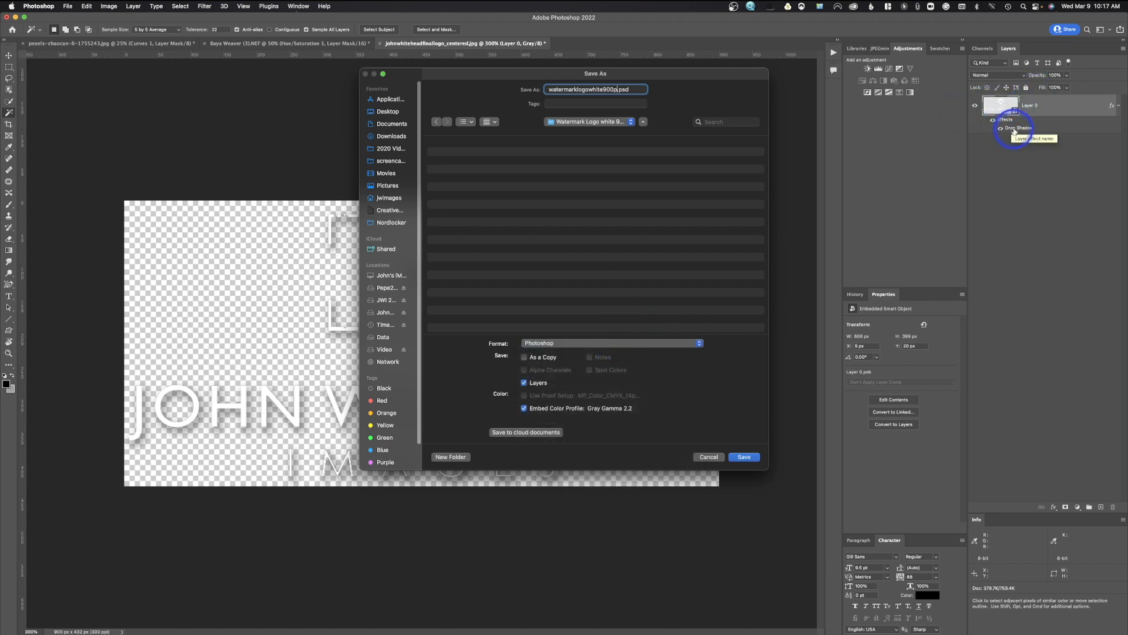
pyautogui.click(745, 456)
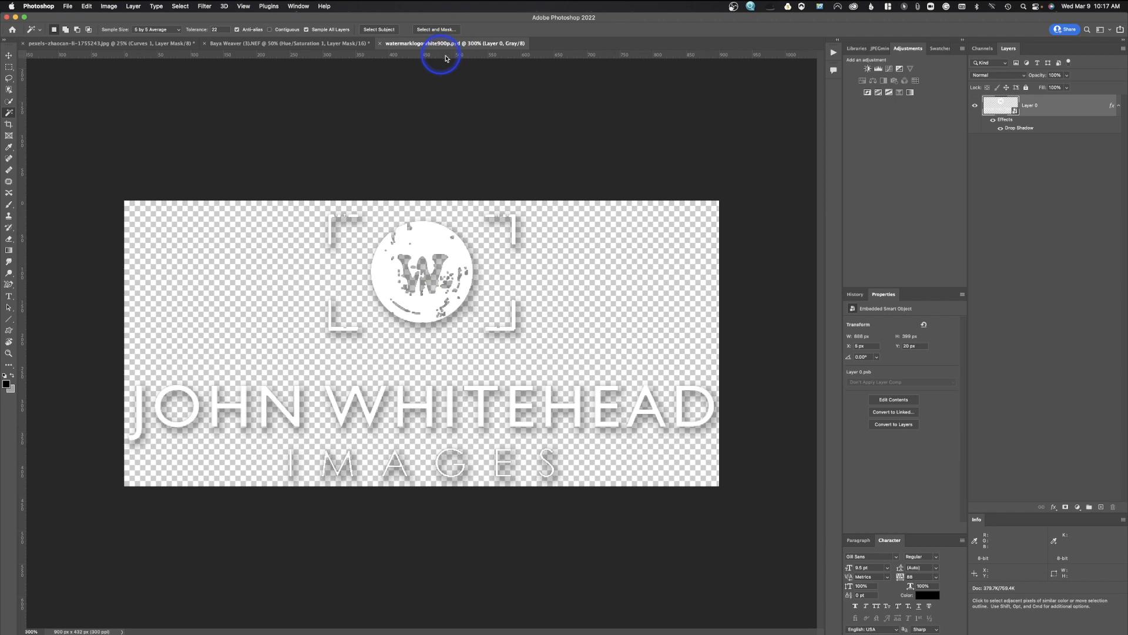
# Close the watermark logo file, flip through the open photos, and settle on Baya Weaver (3).NEF.
pyautogui.click(381, 44)
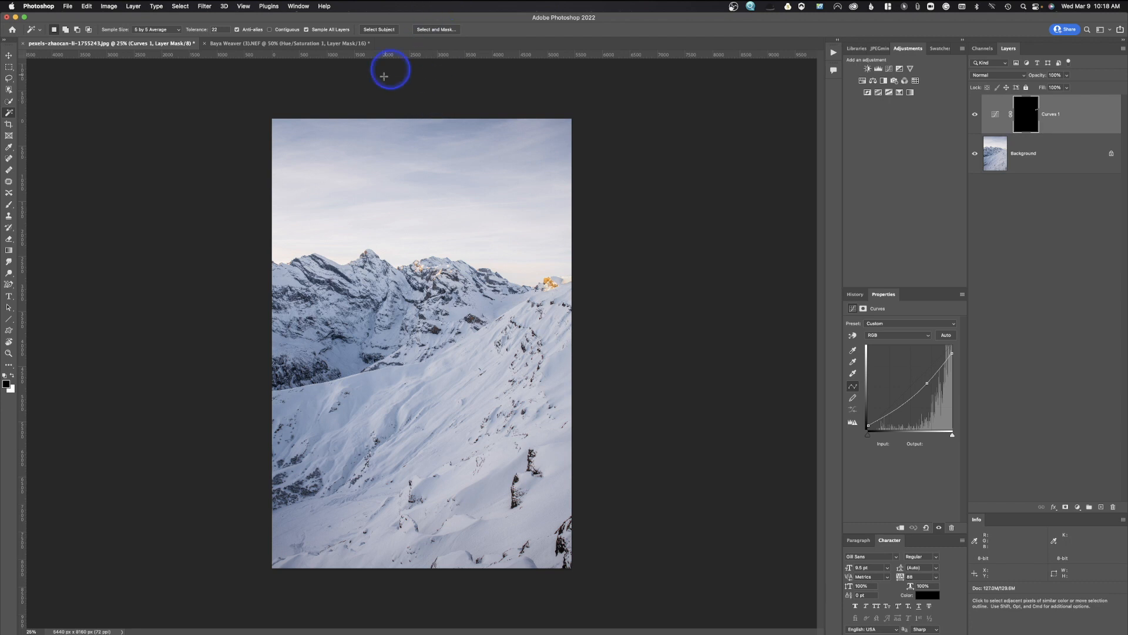
pyautogui.click(300, 45)
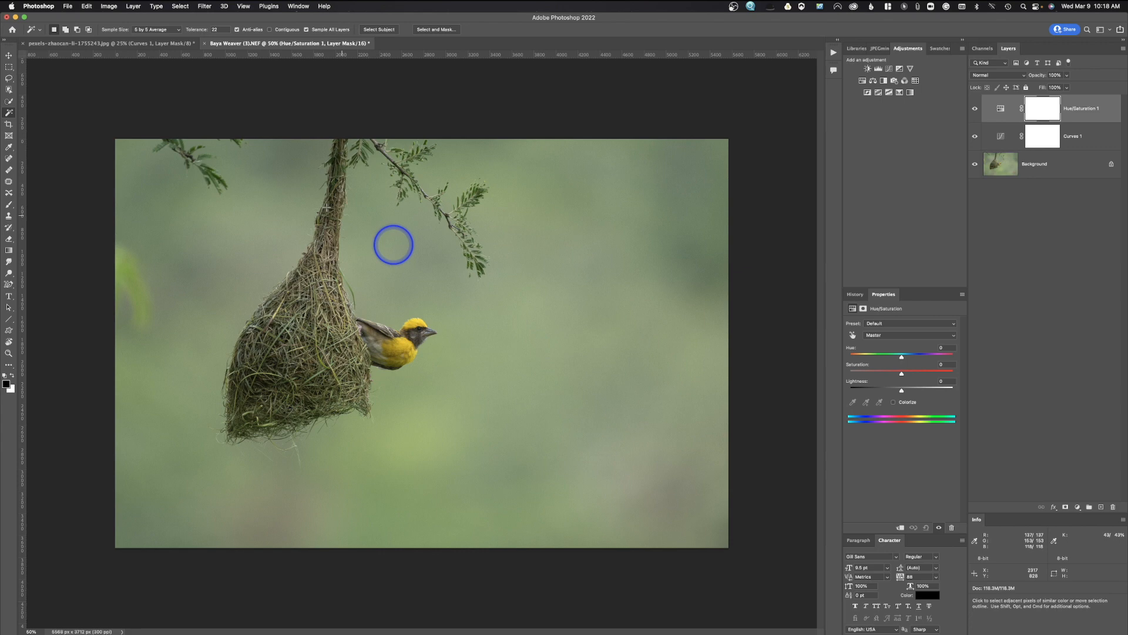
pyautogui.click(140, 45)
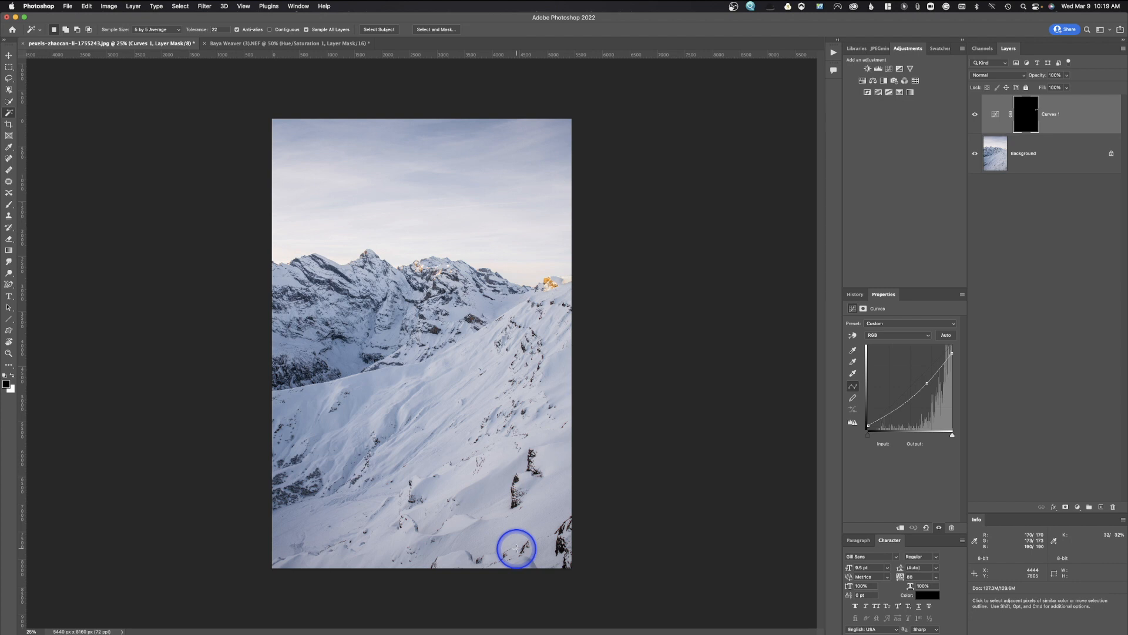
pyautogui.click(315, 44)
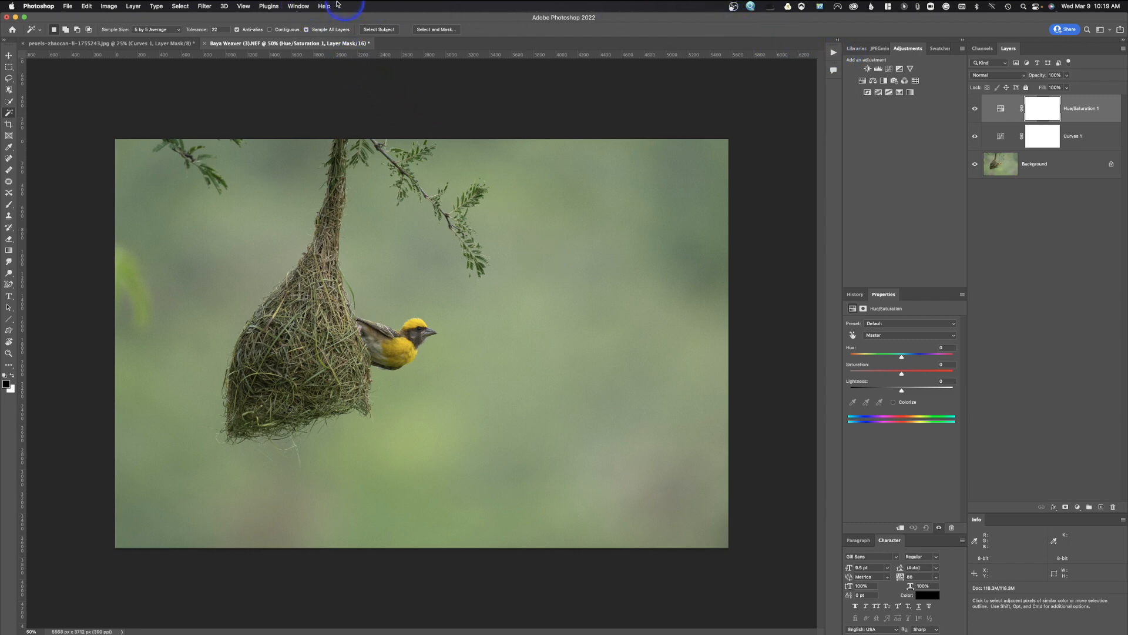
# Show the Actions panel and turn off Button Mode so actions appear as a list.
pyautogui.click(298, 7)
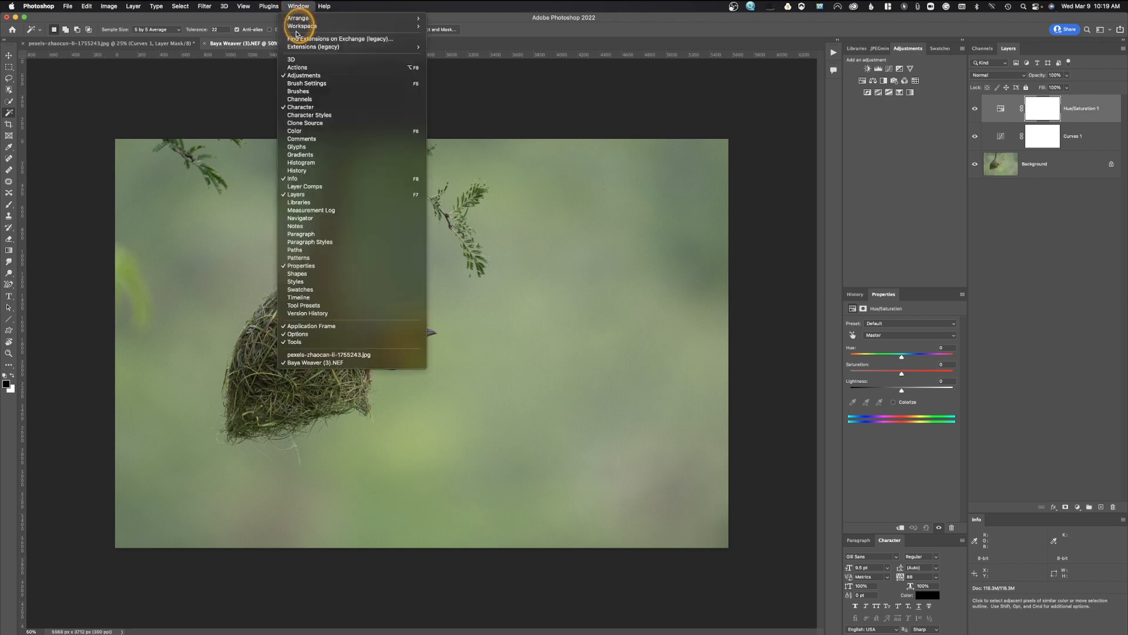
pyautogui.click(297, 67)
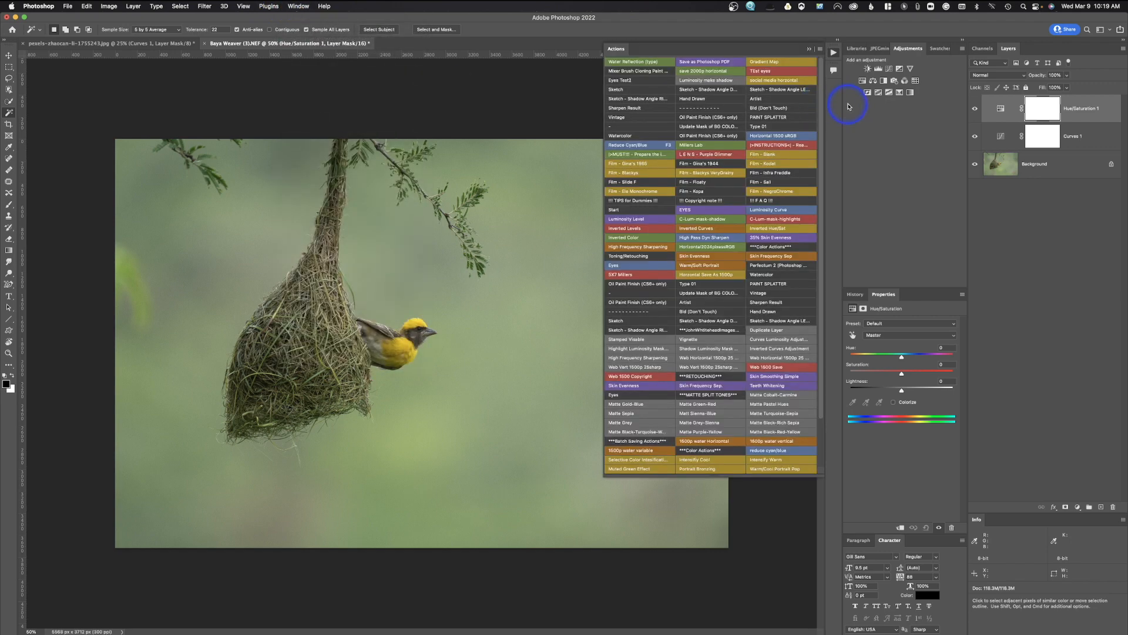
pyautogui.click(820, 51)
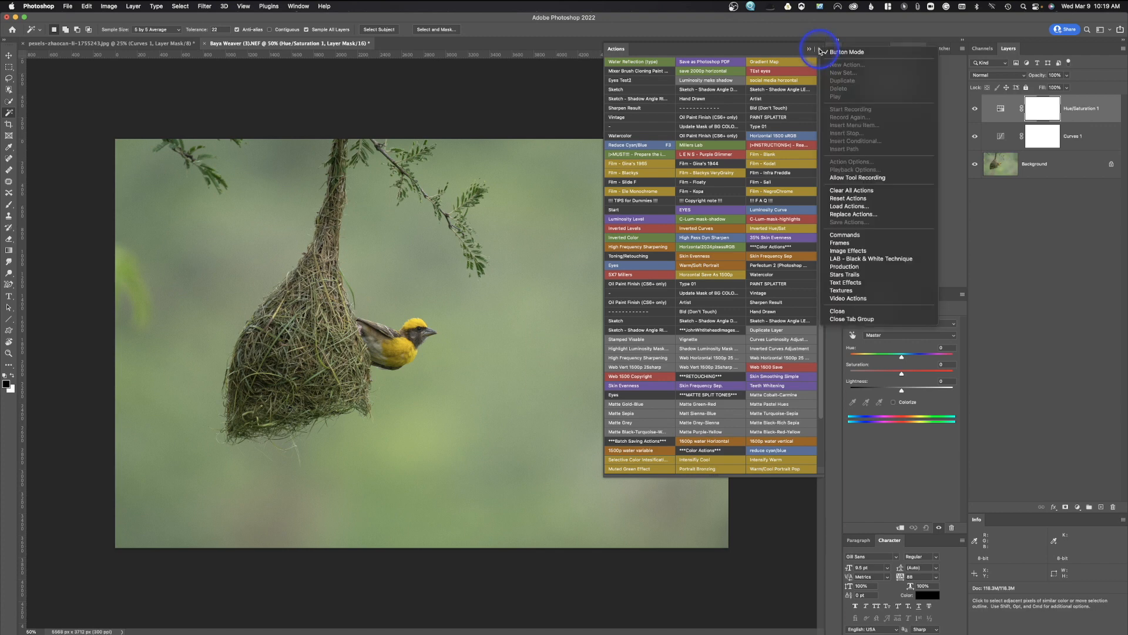
pyautogui.click(838, 52)
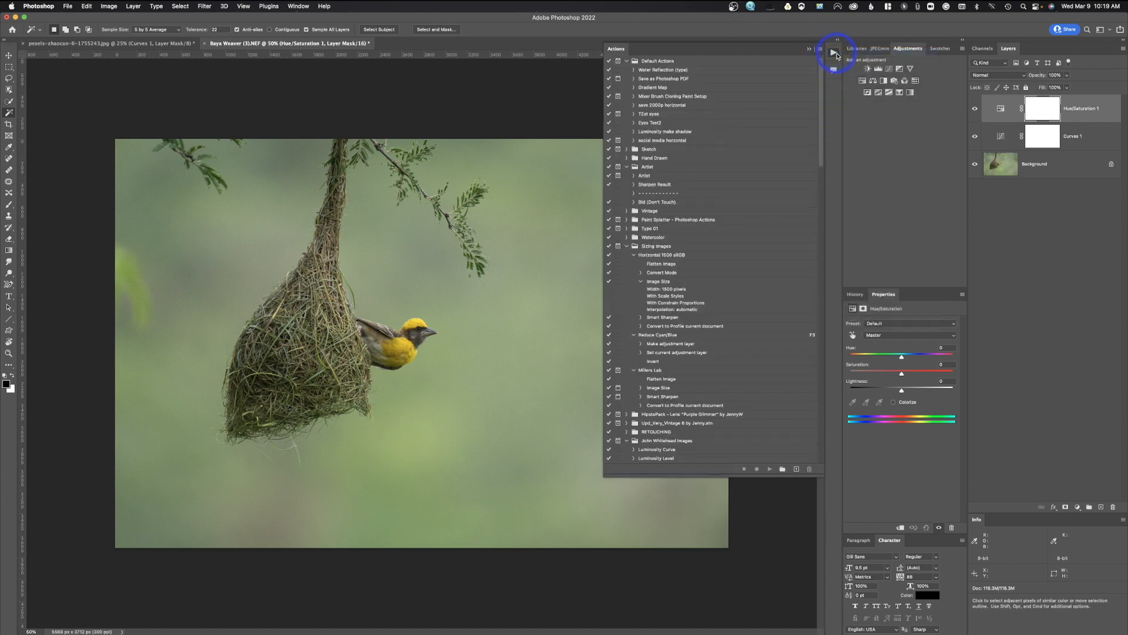
# Create a new action set named 'Watermark Horizontal 1500'.
pyautogui.click(782, 469)
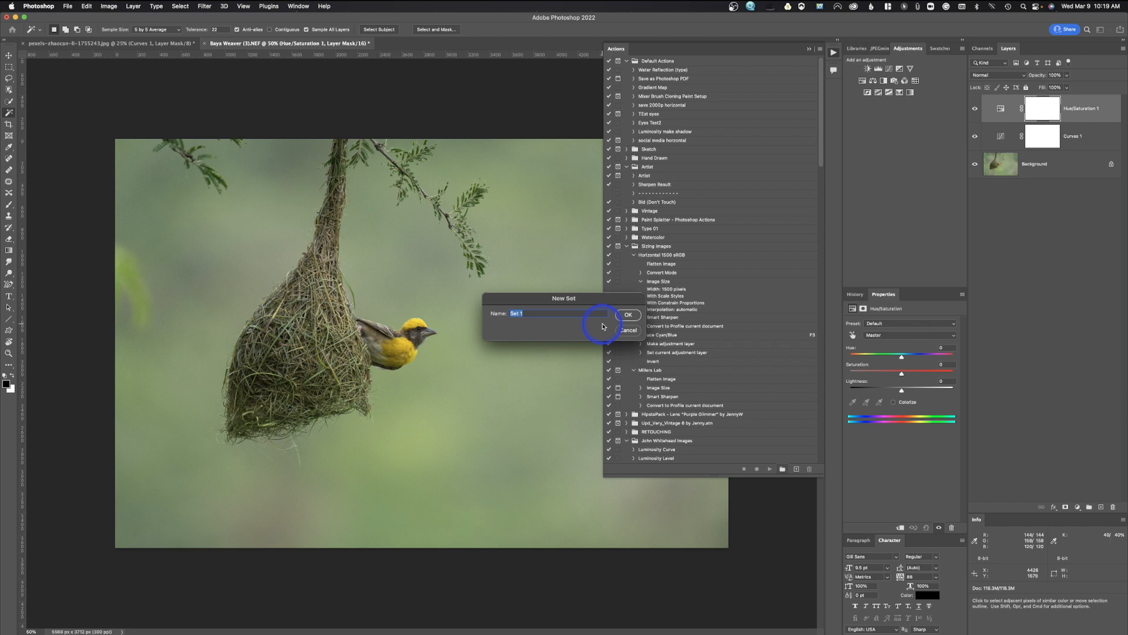
pyautogui.write('Watermark Horizontal 1500')
pyautogui.press('Return')
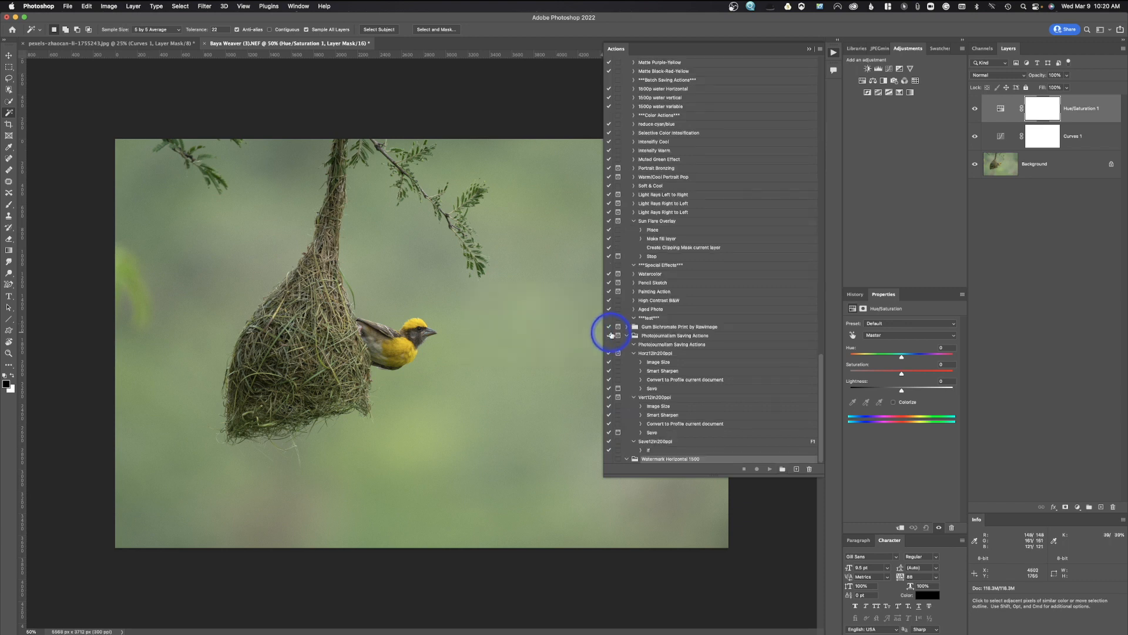
# Add an action named 'Watermark Horizontal' and stop recording right away so it stays empty.
pyautogui.click(796, 469)
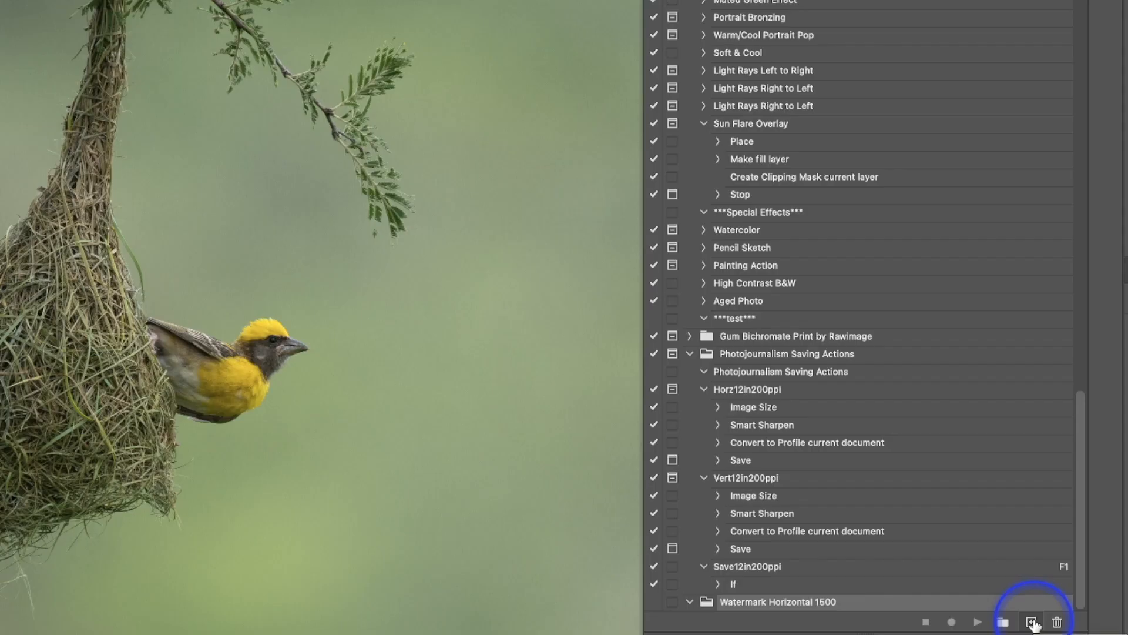
pyautogui.click(1031, 622)
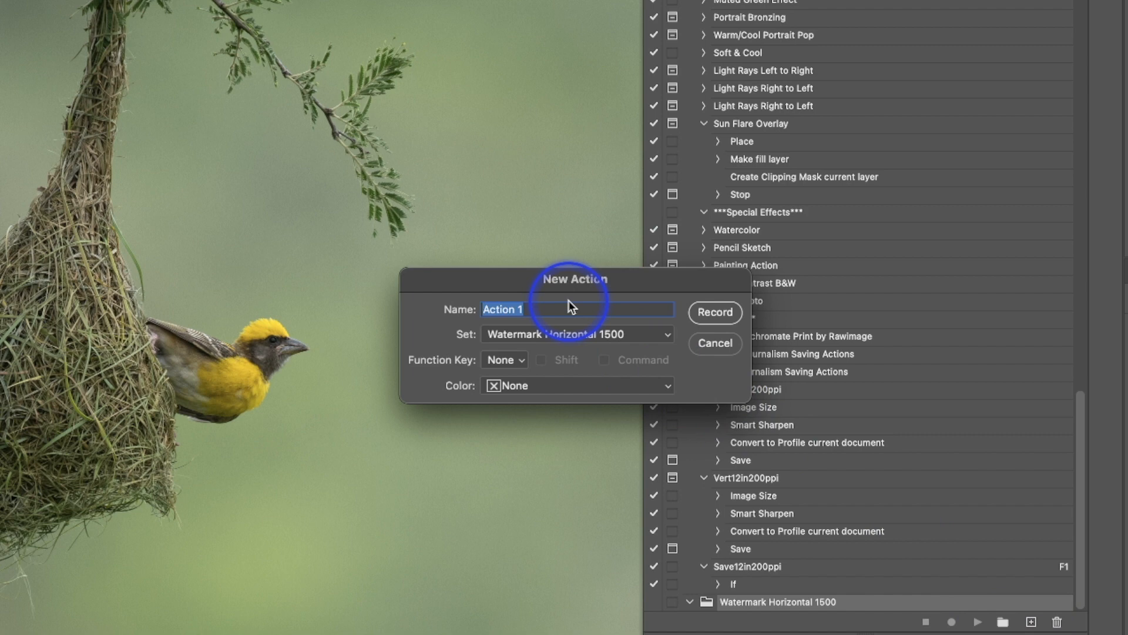
pyautogui.write('Watermark Horizontal 1500')
pyautogui.press('BackSpace')
pyautogui.press('BackSpace')
pyautogui.press('BackSpace')
pyautogui.press('BackSpace')
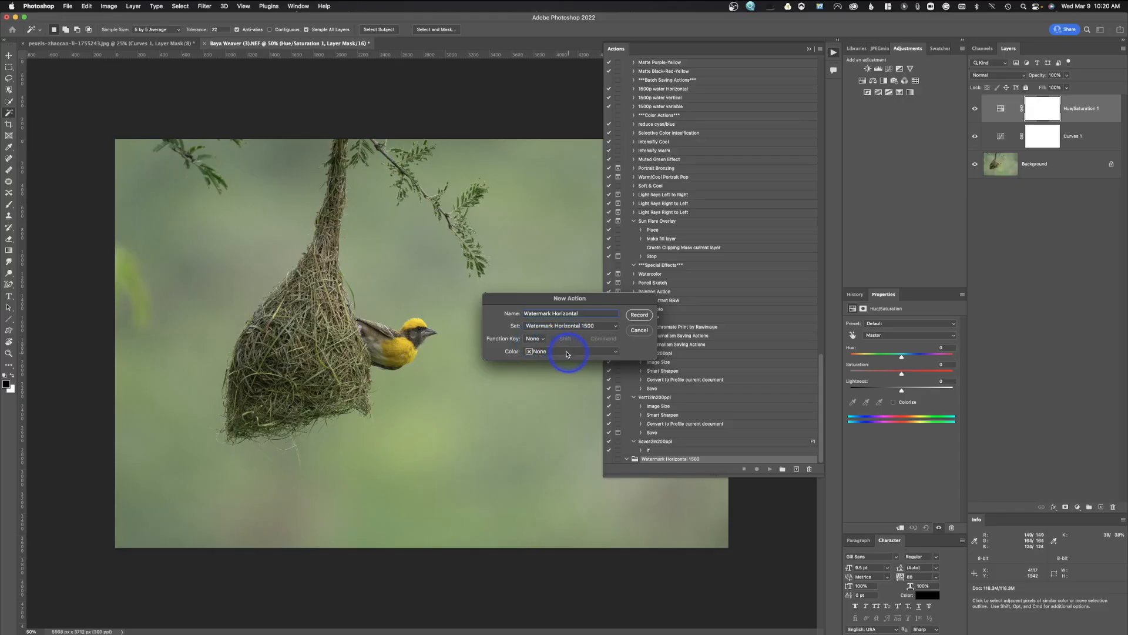
pyautogui.click(640, 315)
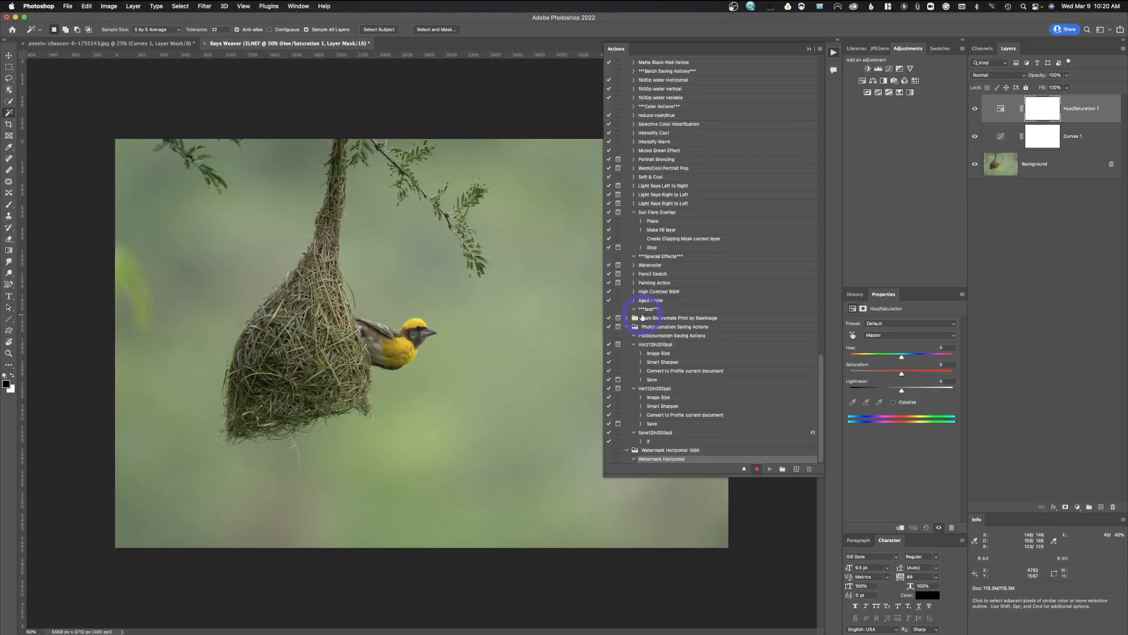
pyautogui.click(744, 468)
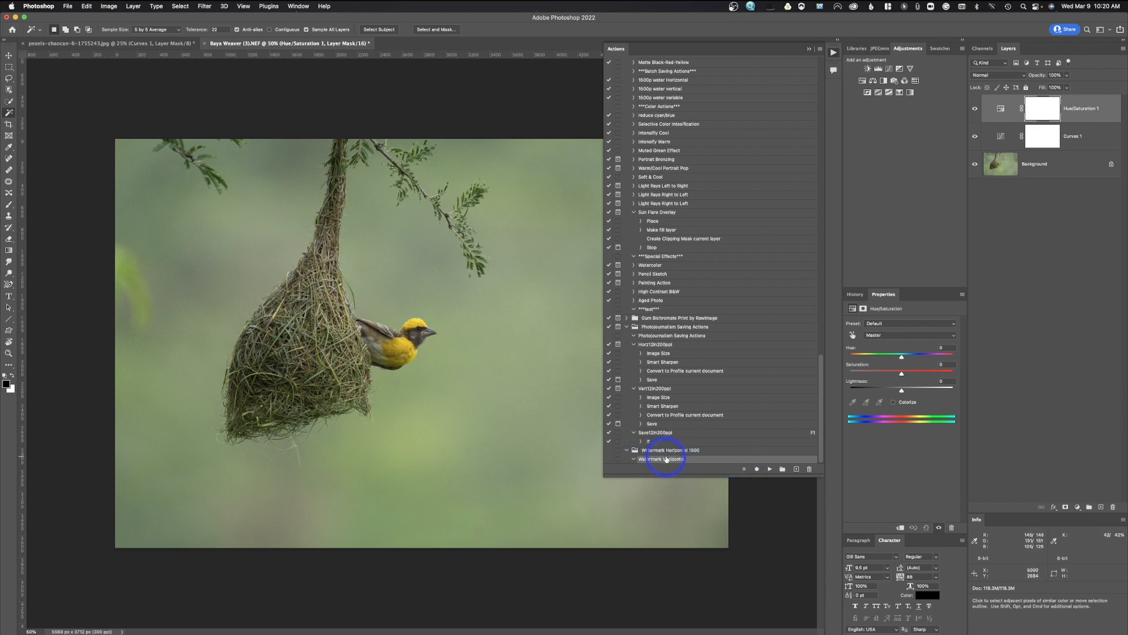
# Create a Blue-coded action named 'Watermark Horizontal 1500' in the set and start recording.
pyautogui.click(796, 470)
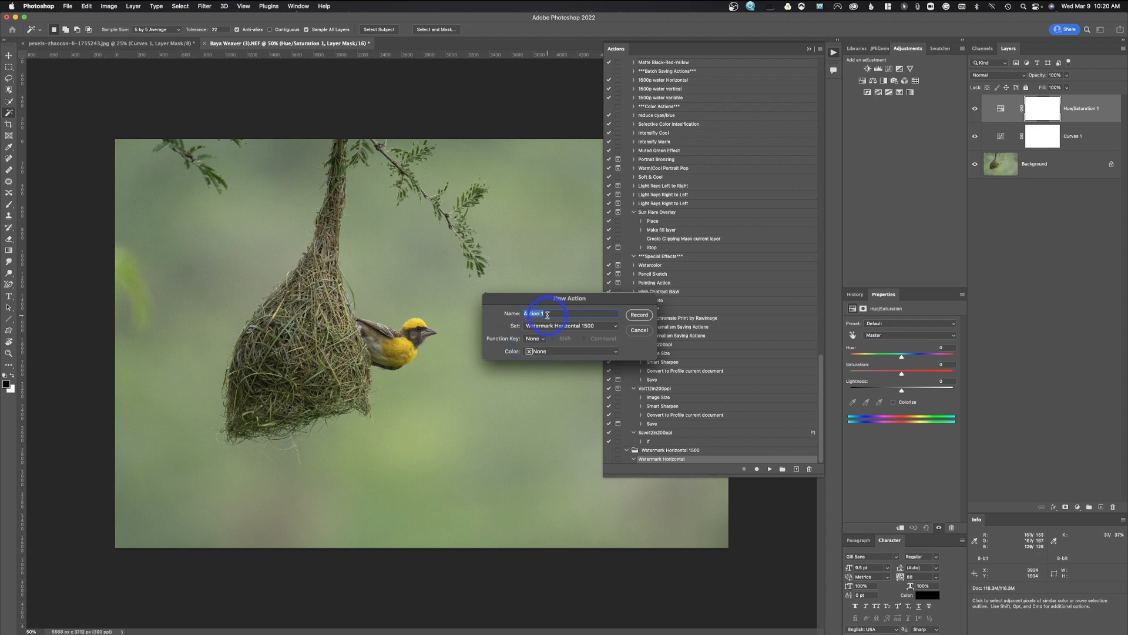
pyautogui.write('Watermark Horizontal 1500')
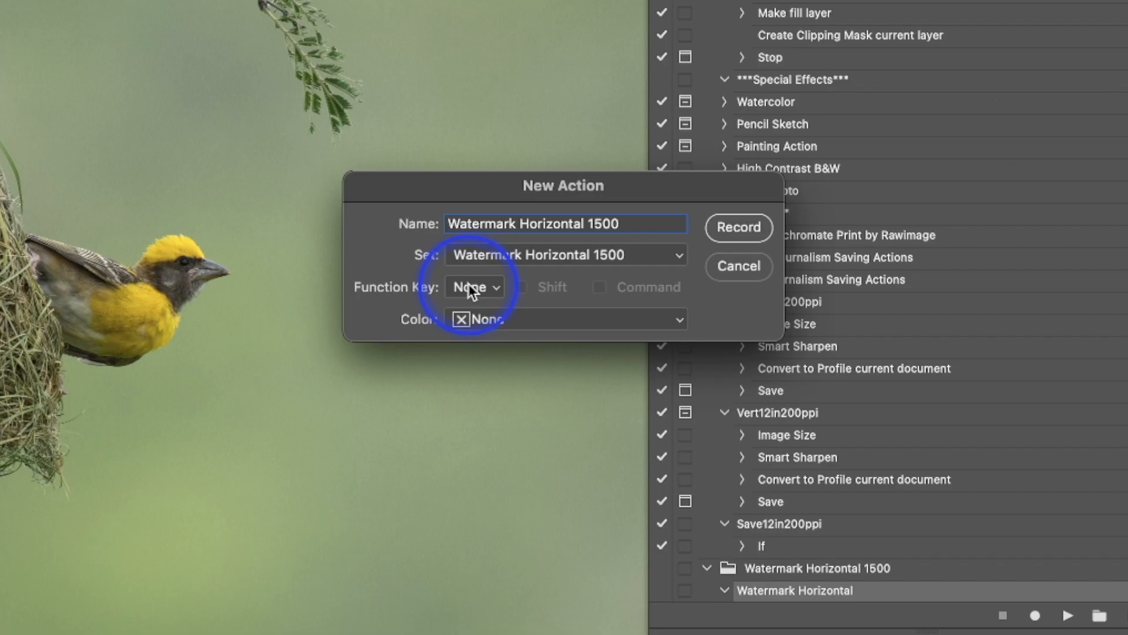
pyautogui.click(492, 319)
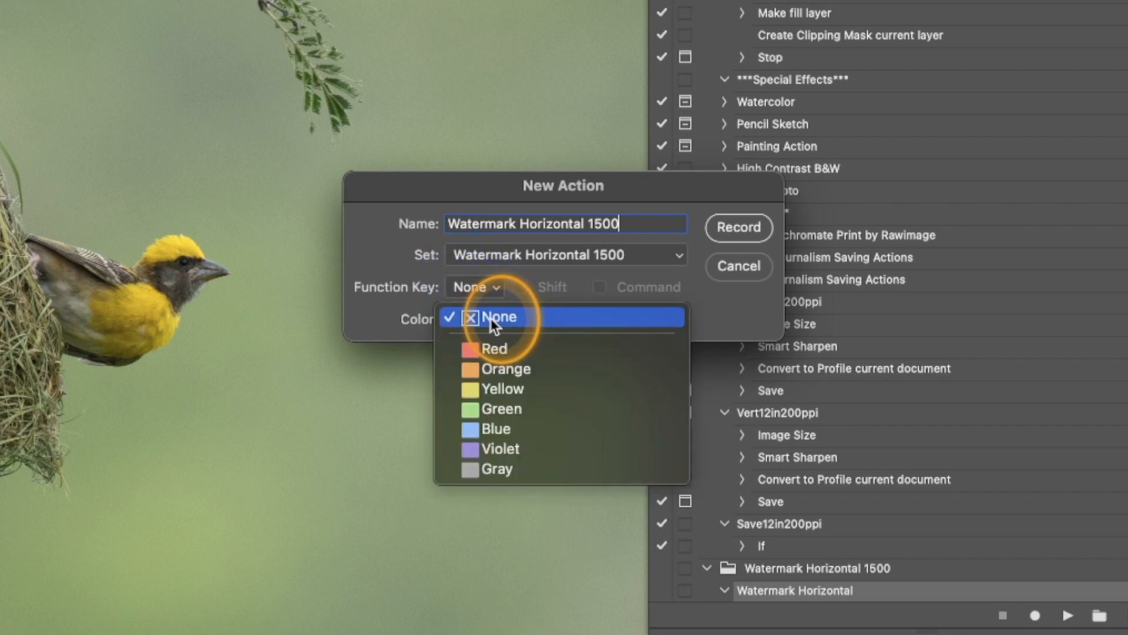
pyautogui.click(506, 431)
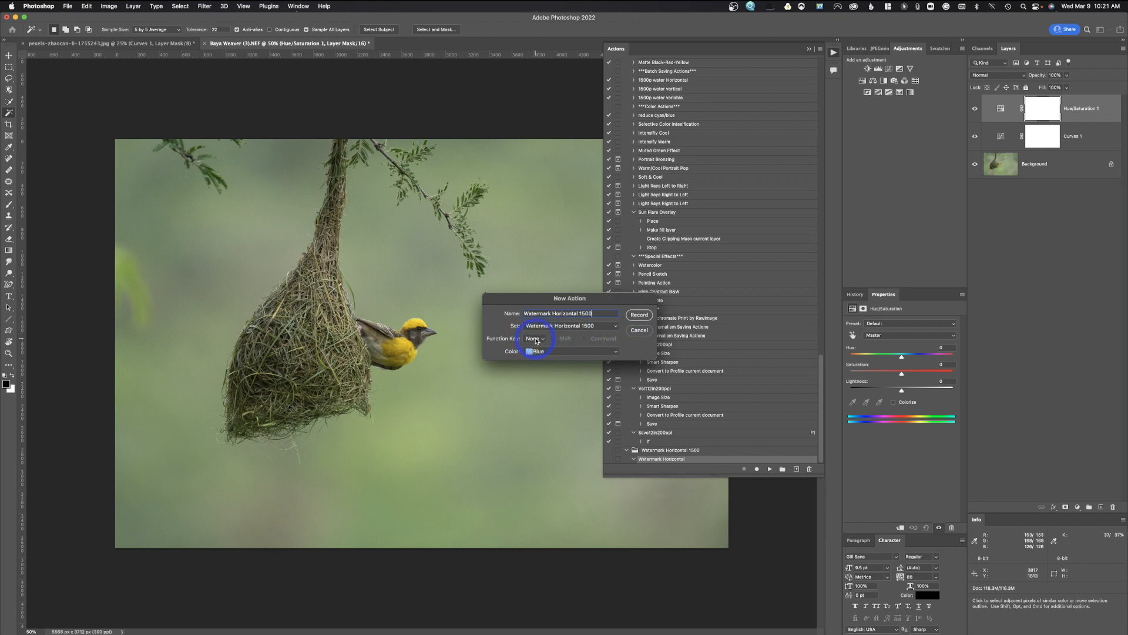
pyautogui.click(639, 316)
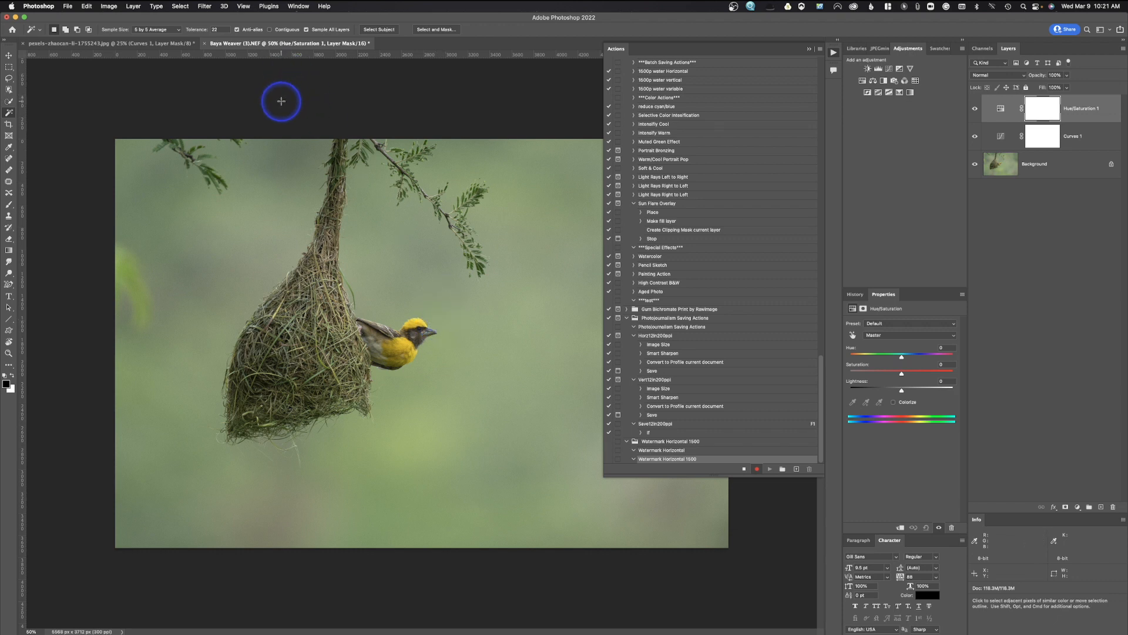
pyautogui.click(110, 6)
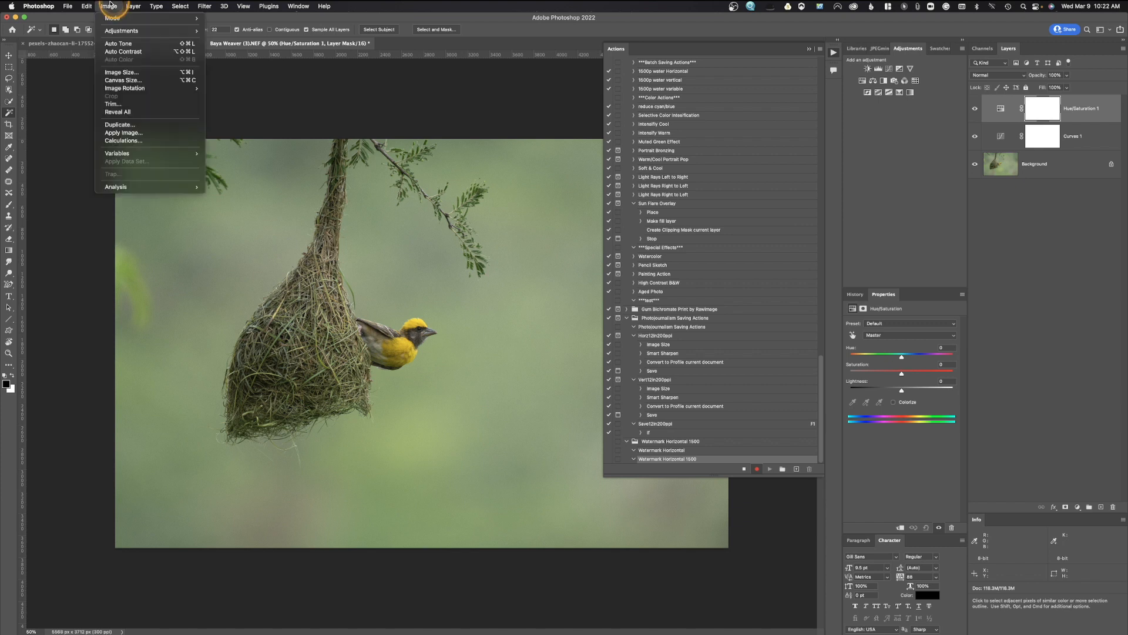
# Resize the bird photo to 1500 pixels wide (1500 × 1000 px) in Image Size.
pyautogui.click(121, 72)
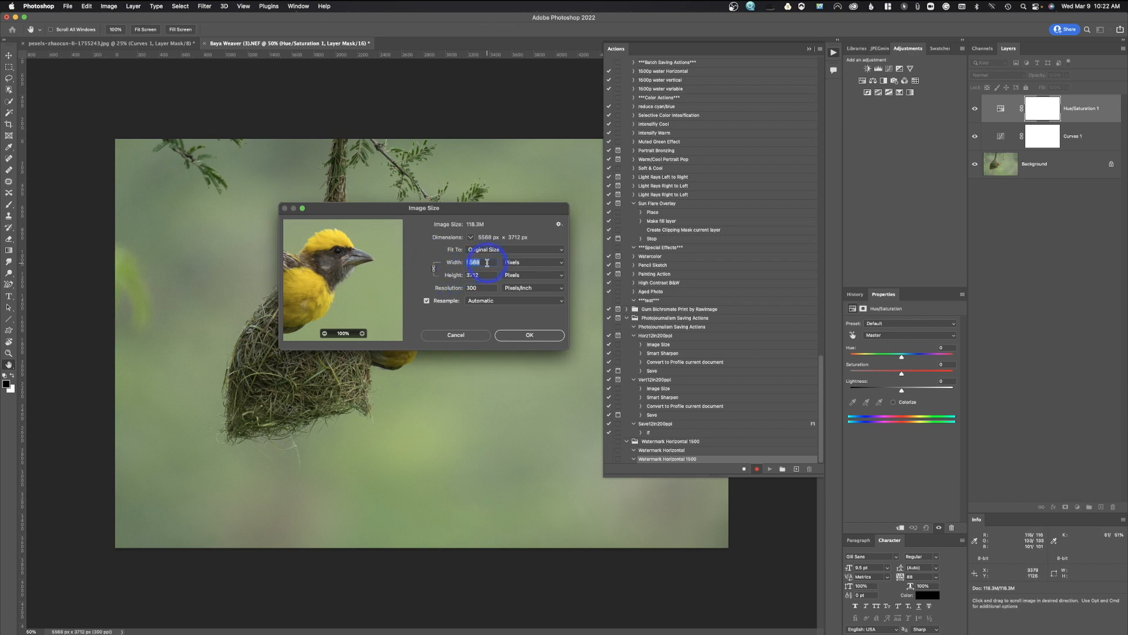
pyautogui.write('15')
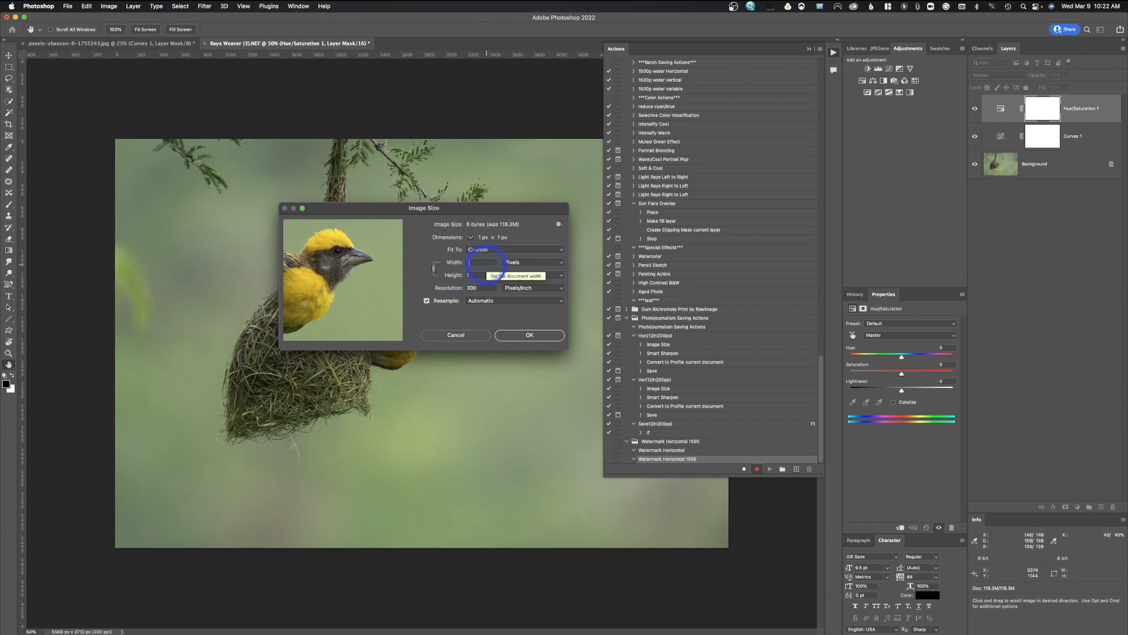
pyautogui.write('00')
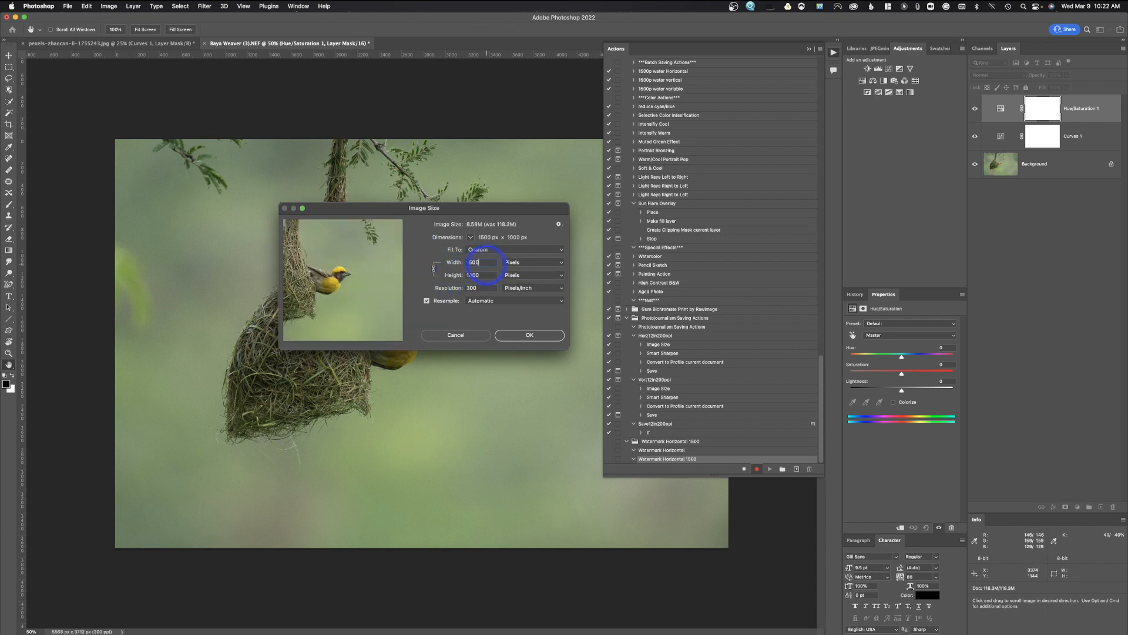
pyautogui.click(520, 263)
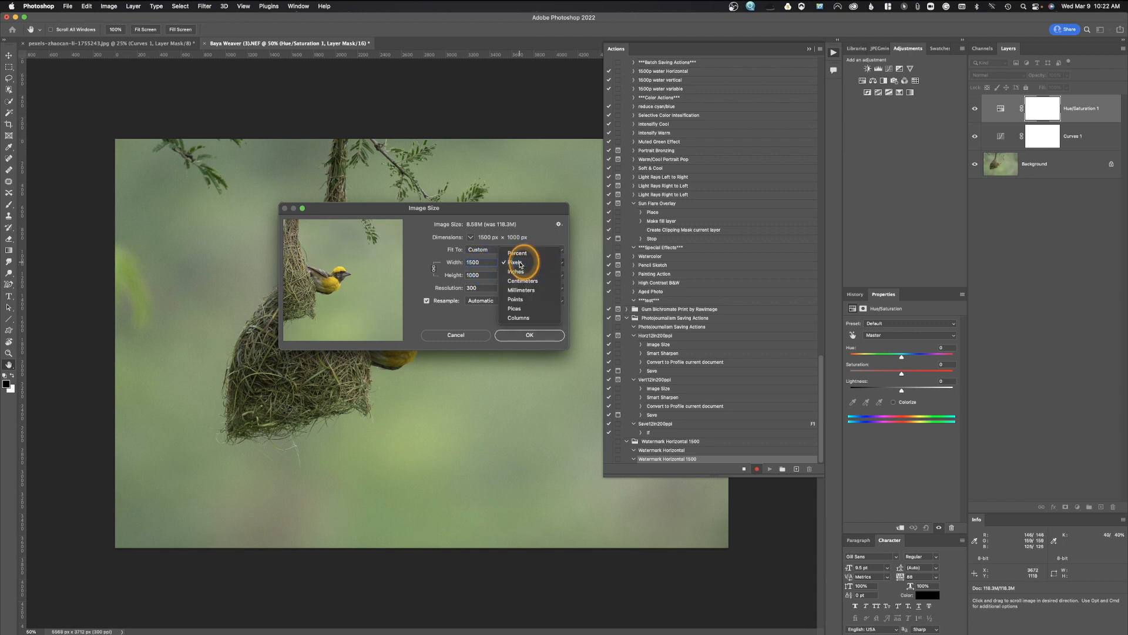
pyautogui.click(520, 263)
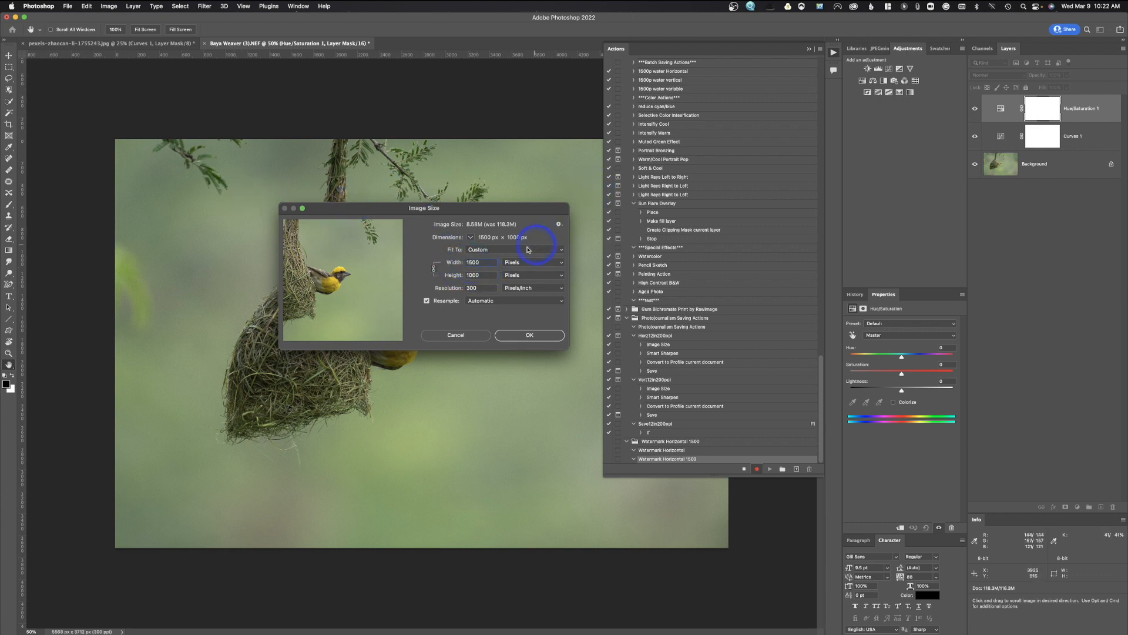
pyautogui.click(529, 335)
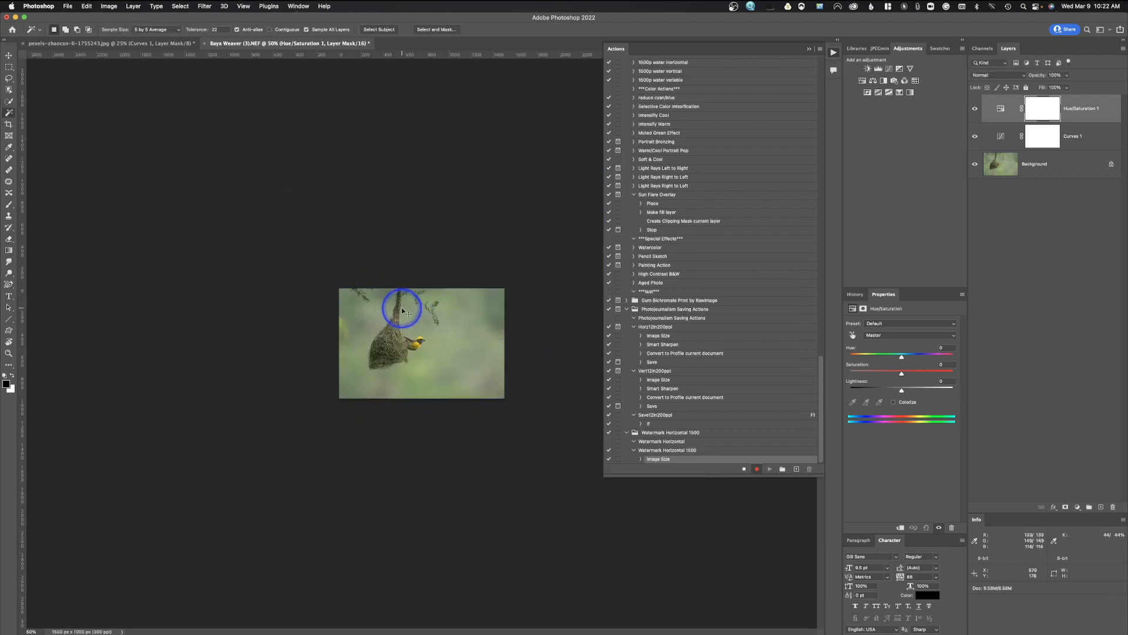
# View the resized photo at 100% and flatten it to a single Background layer.
pyautogui.press('super+1')
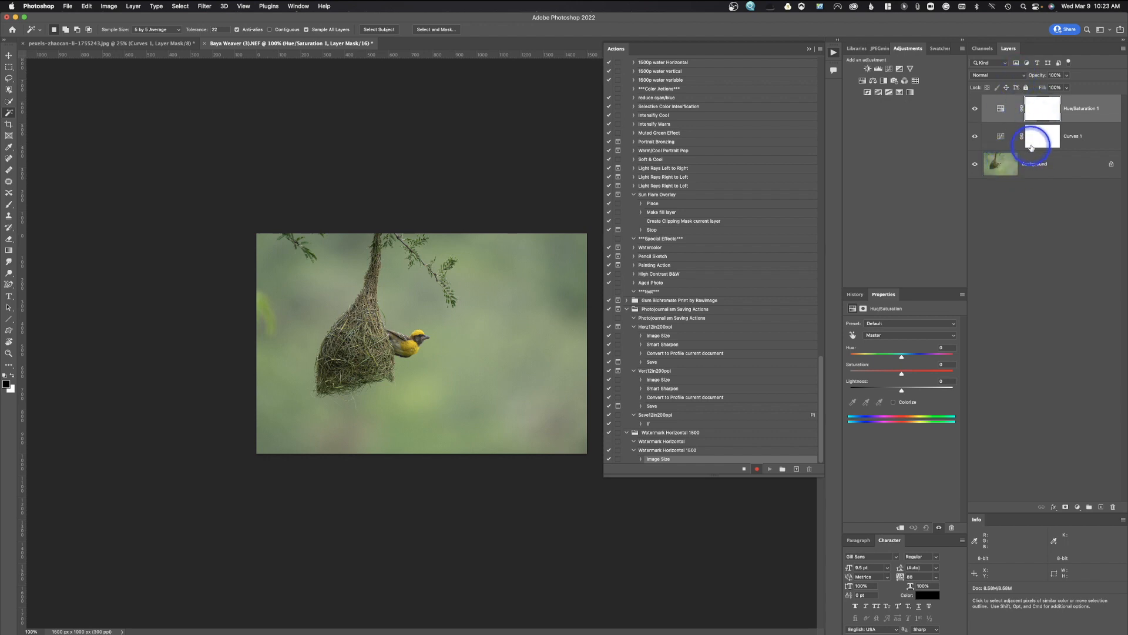
pyautogui.click(134, 6)
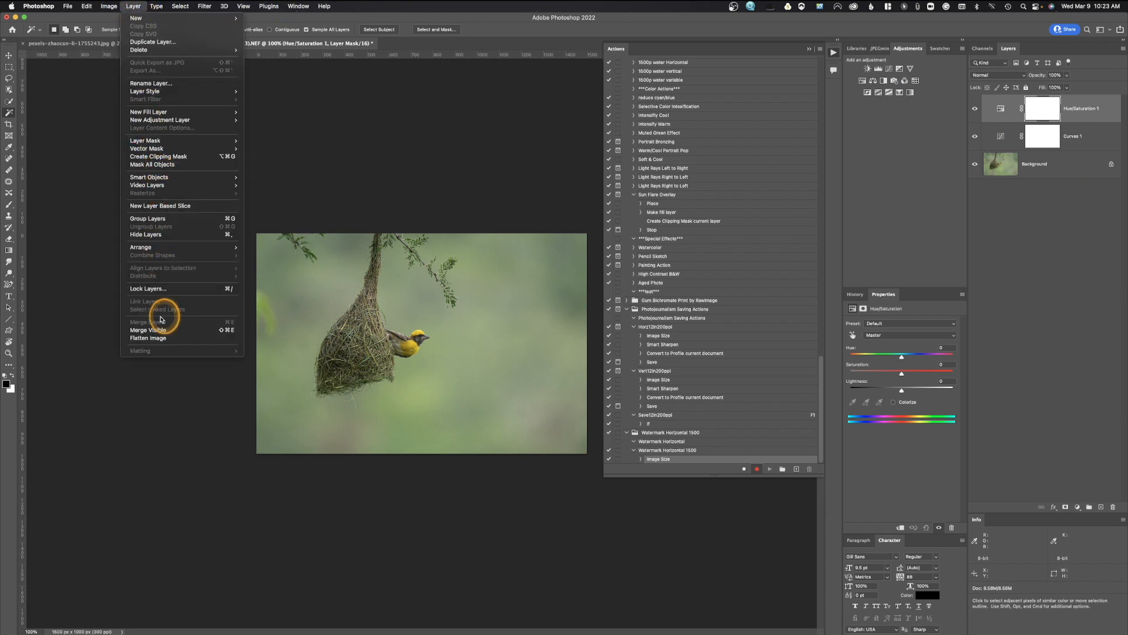
pyautogui.click(166, 339)
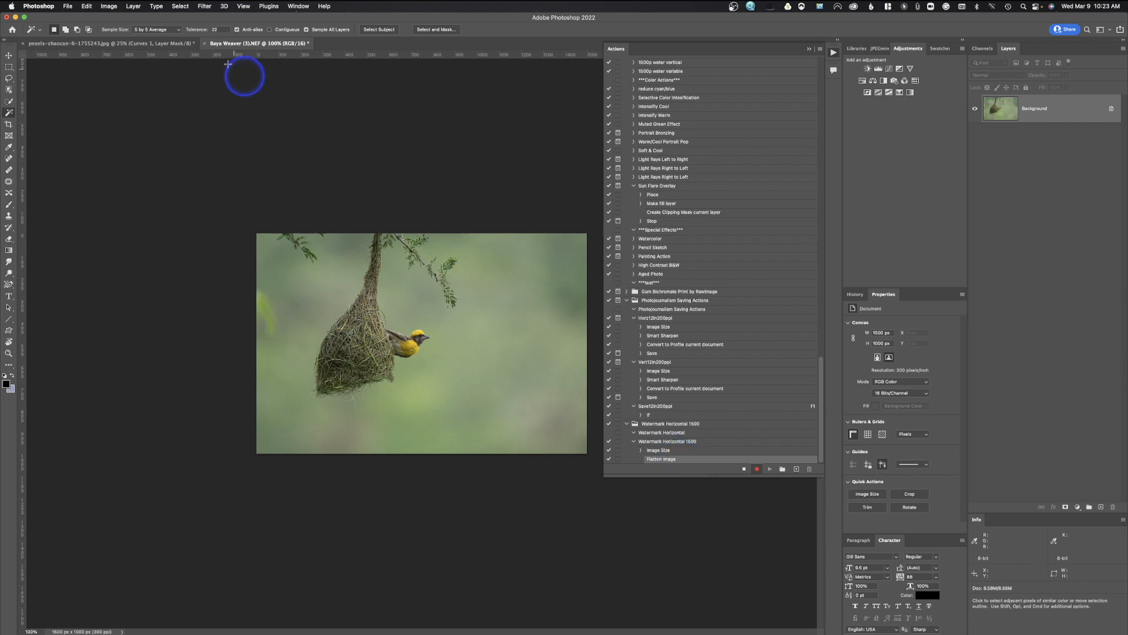
# Sharpen the photo with Unsharp Mask at Amount 25%, Radius 1.0, Threshold 10.
pyautogui.click(201, 5)
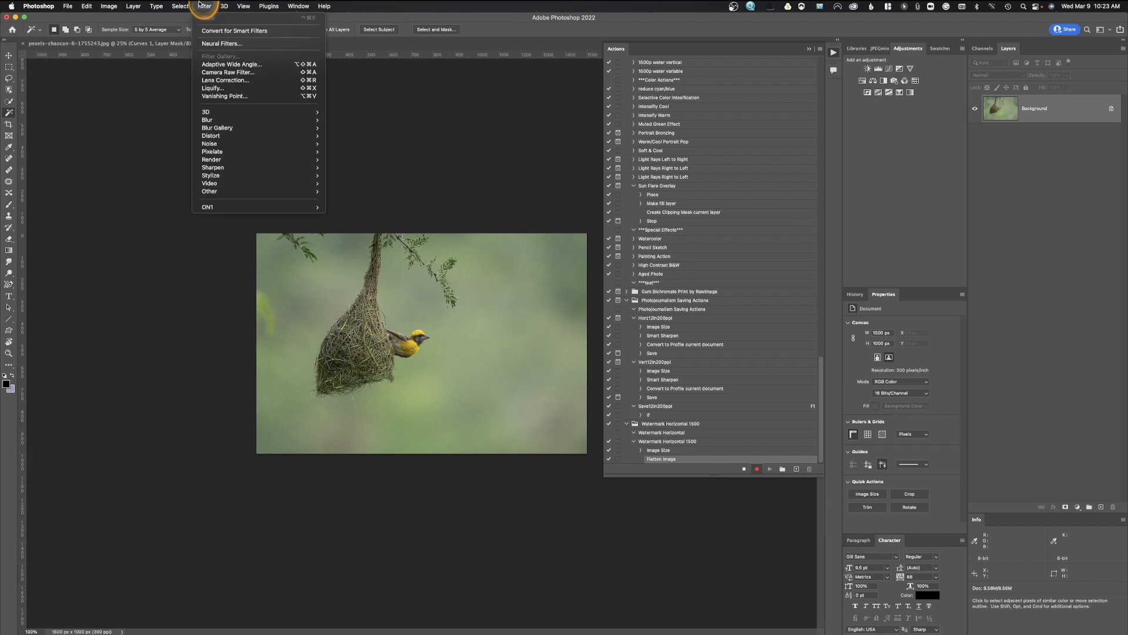
pyautogui.moveTo(231, 167)
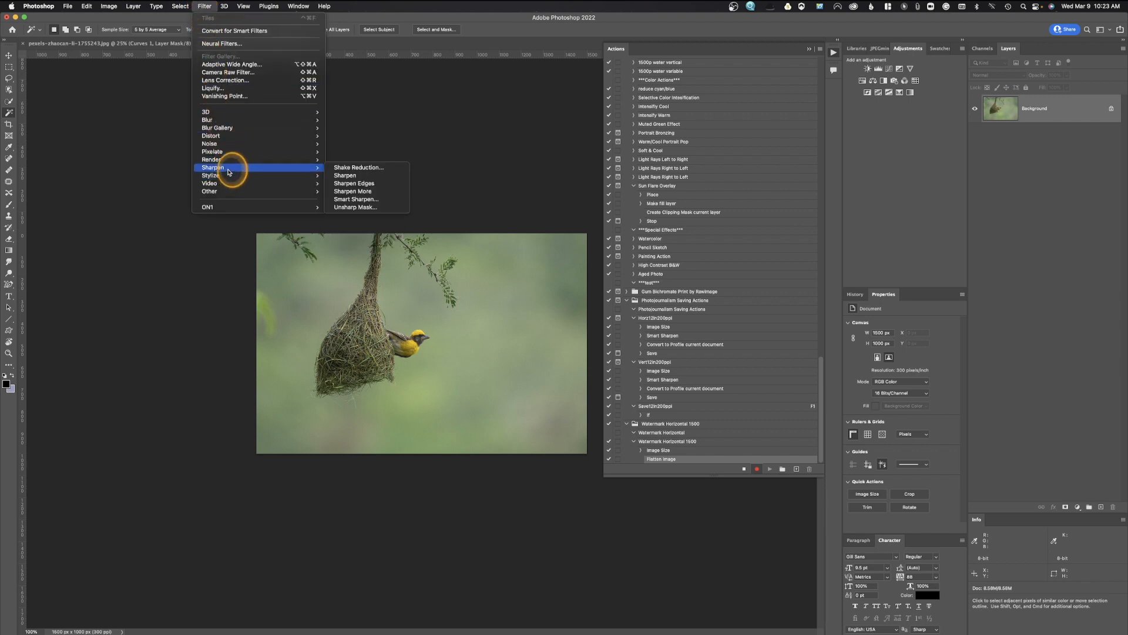
pyautogui.click(372, 207)
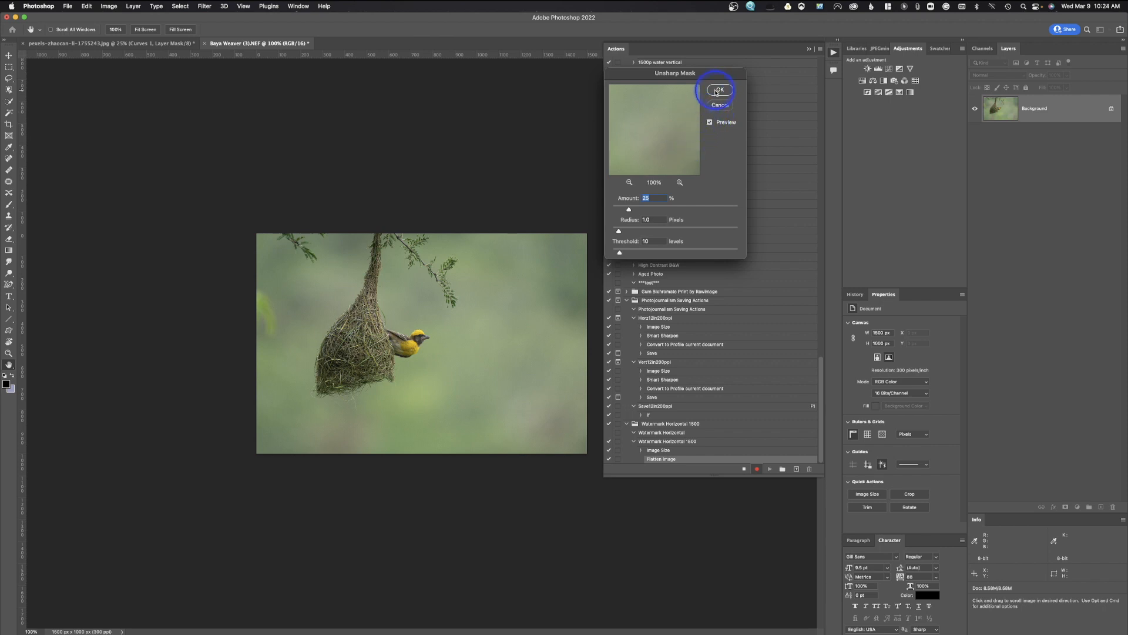
pyautogui.click(669, 140)
pyautogui.moveTo(669, 140)
pyautogui.mouseDown()
pyautogui.moveTo(708, 151)
pyautogui.moveTo(650, 118)
pyautogui.moveTo(602, 118)
pyautogui.moveTo(728, 157)
pyautogui.moveTo(703, 166)
pyautogui.moveTo(668, 126)
pyautogui.moveTo(661, 134)
pyautogui.moveTo(669, 121)
pyautogui.mouseUp()
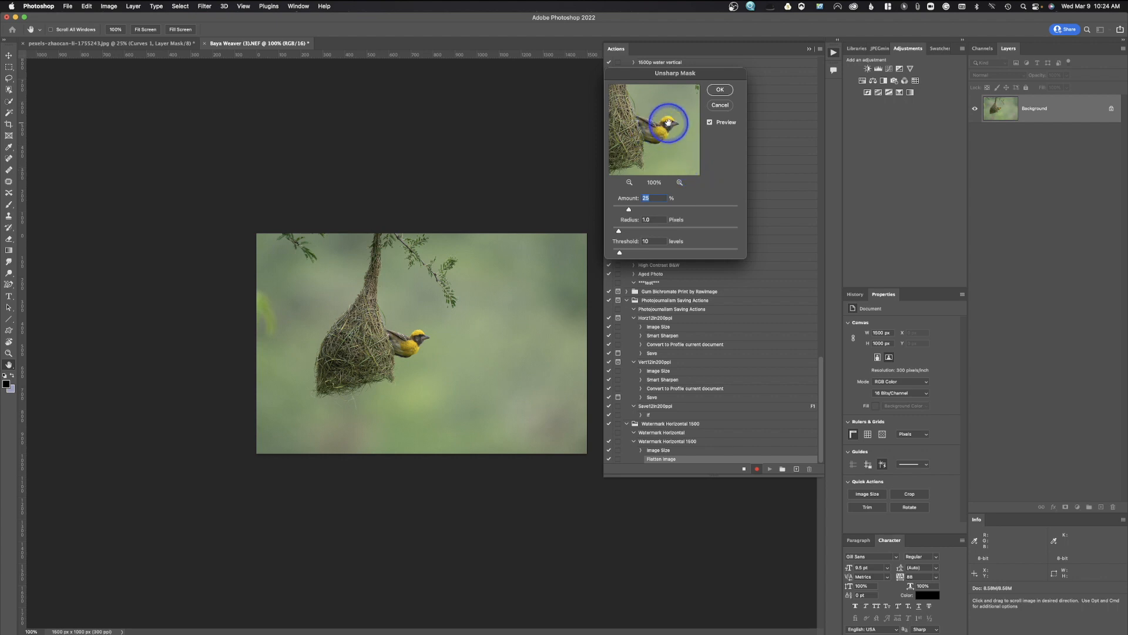
pyautogui.click(720, 89)
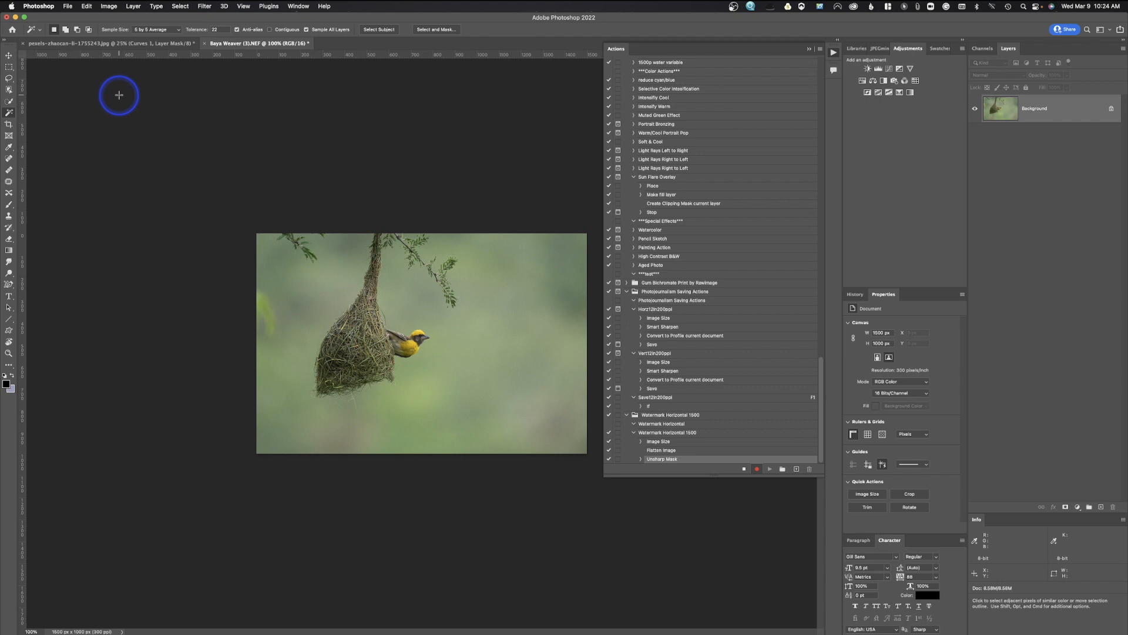
# Convert the photo's colour profile to sRGB IEC61966-2.1 with Convert to Profile.
pyautogui.click(85, 6)
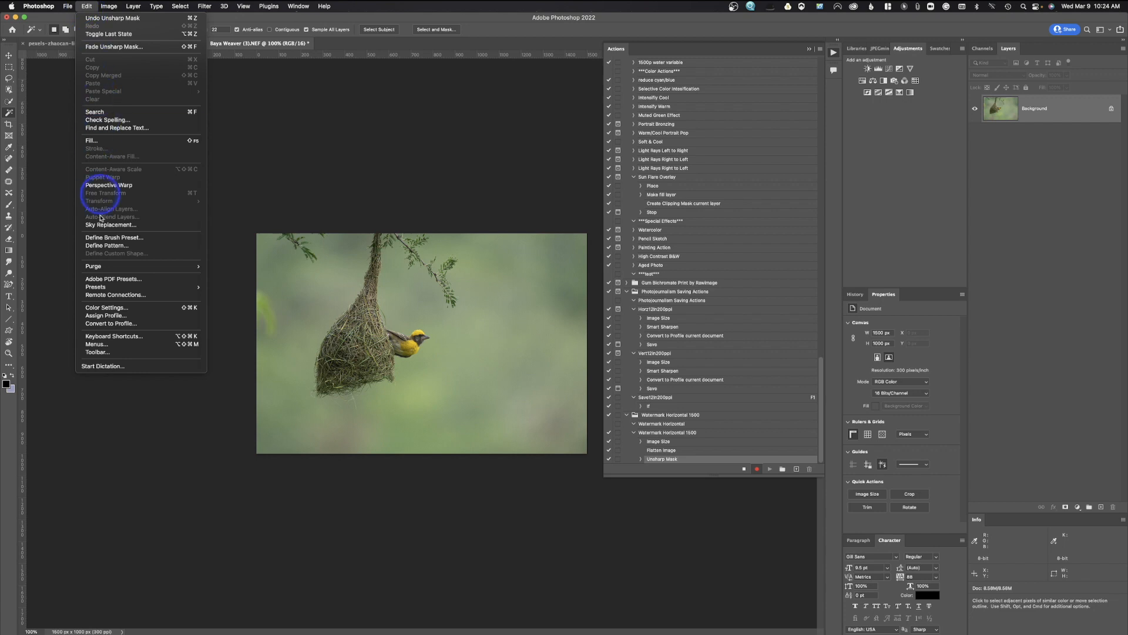
pyautogui.click(112, 324)
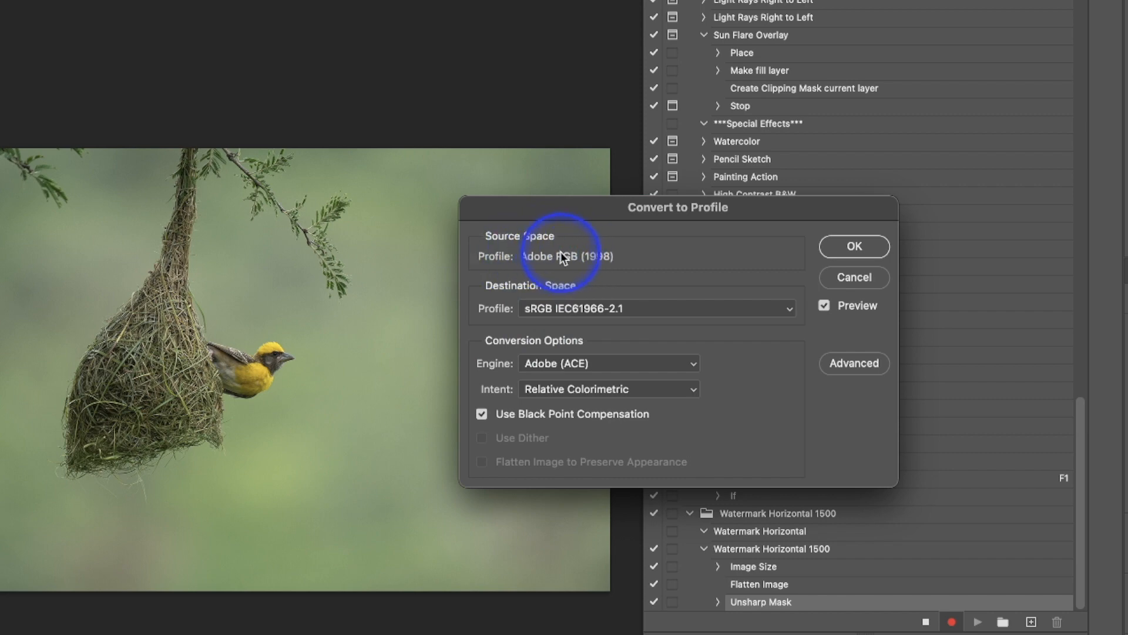
pyautogui.click(560, 305)
pyautogui.click(561, 308)
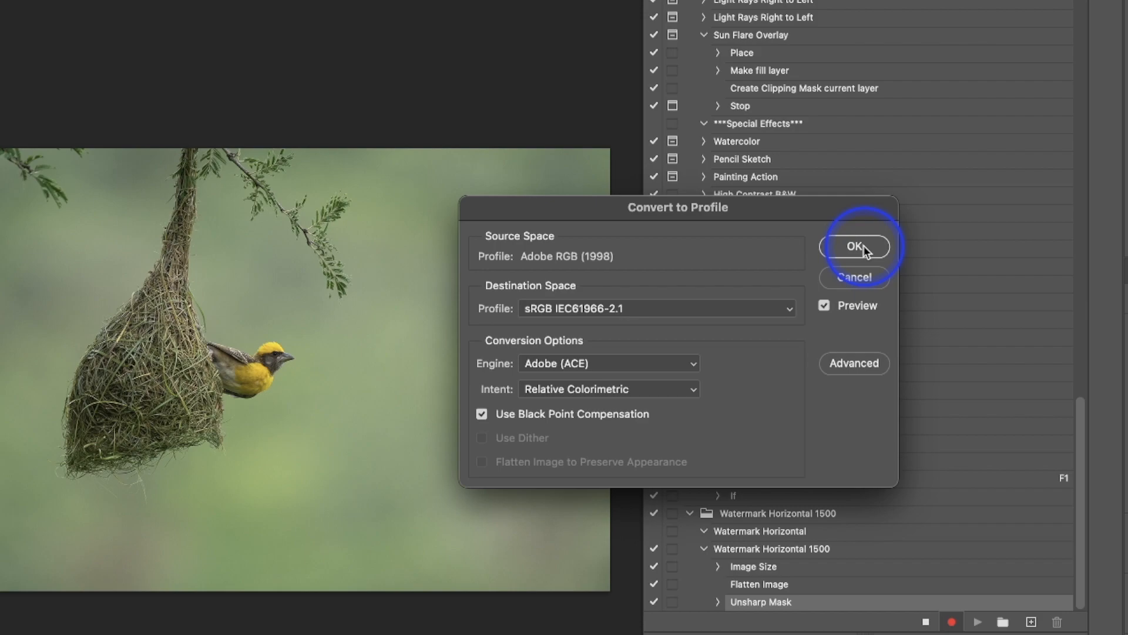
pyautogui.click(863, 245)
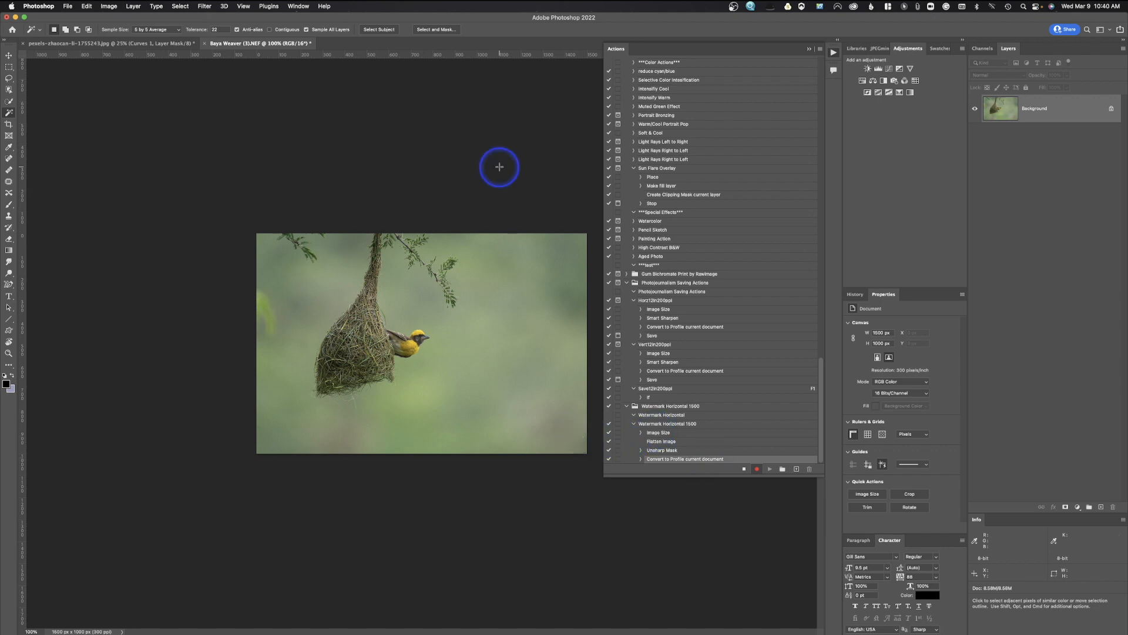
# Place the watermarklogowhite900p logo file onto the bird photo.
pyautogui.click(68, 6)
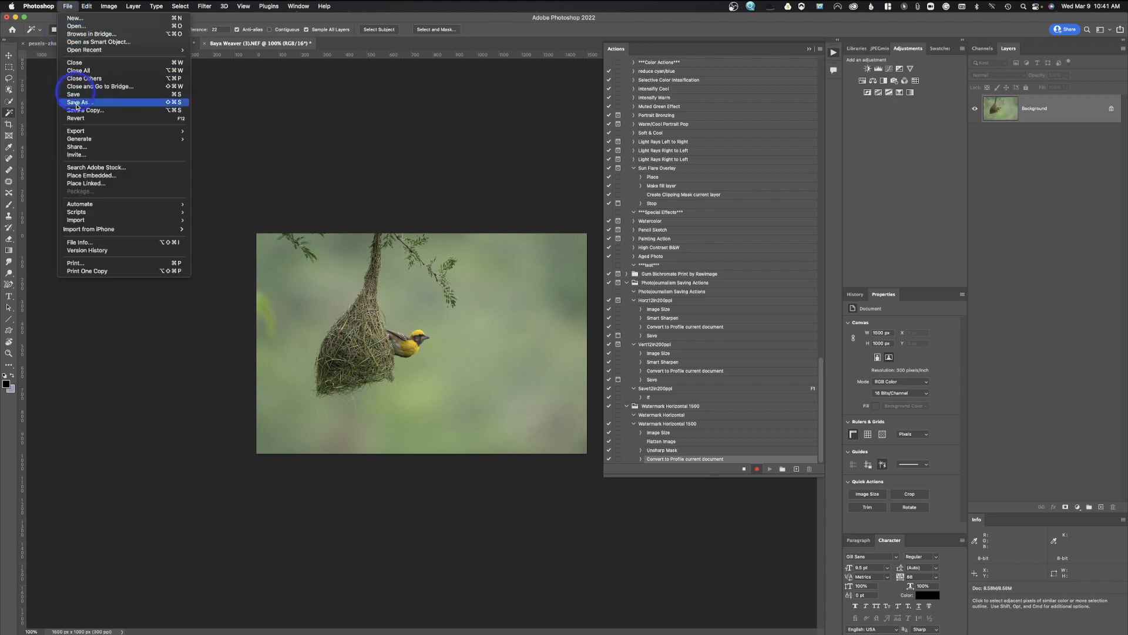
pyautogui.click(87, 184)
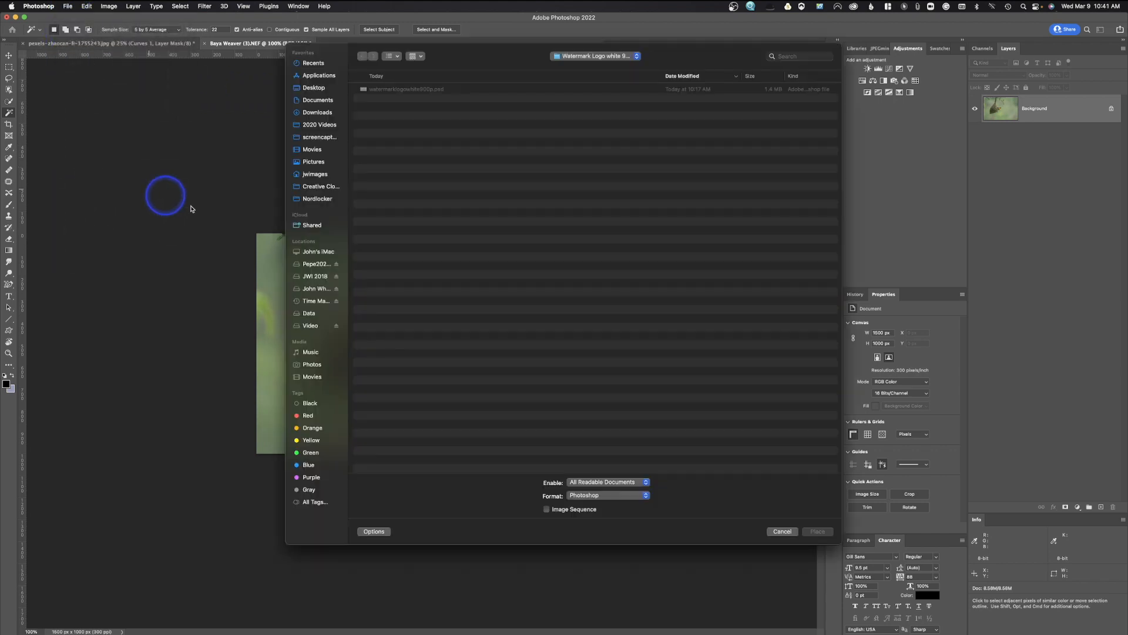
pyautogui.click(410, 89)
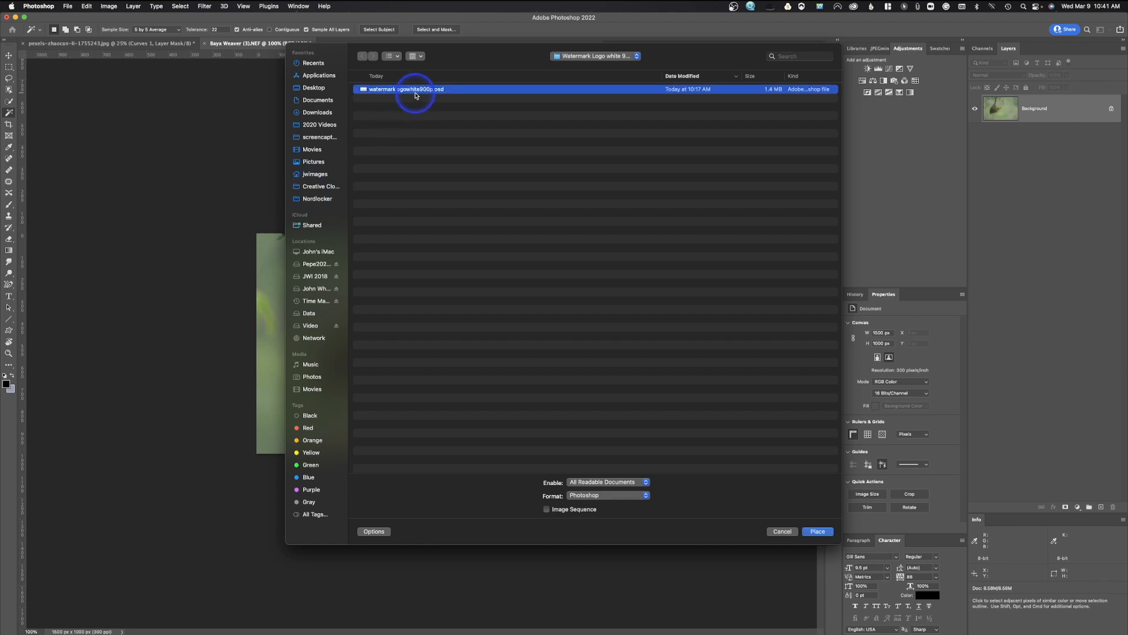
pyautogui.click(818, 531)
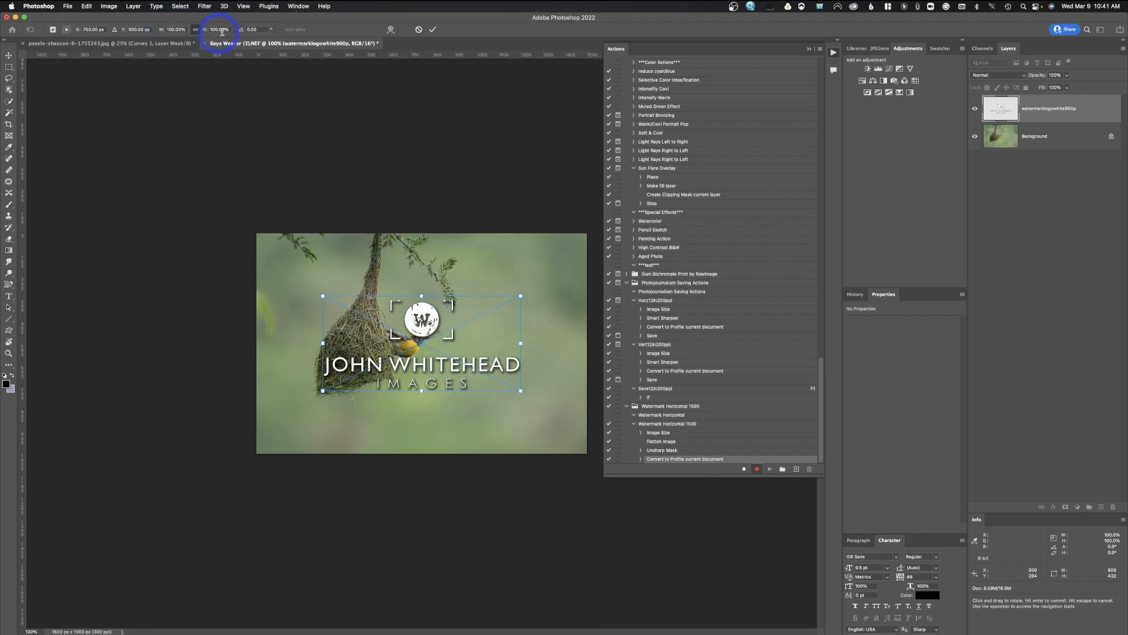
# Scale the placed watermark proportionally to 300 px wide and commit the placement.
pyautogui.click(196, 30)
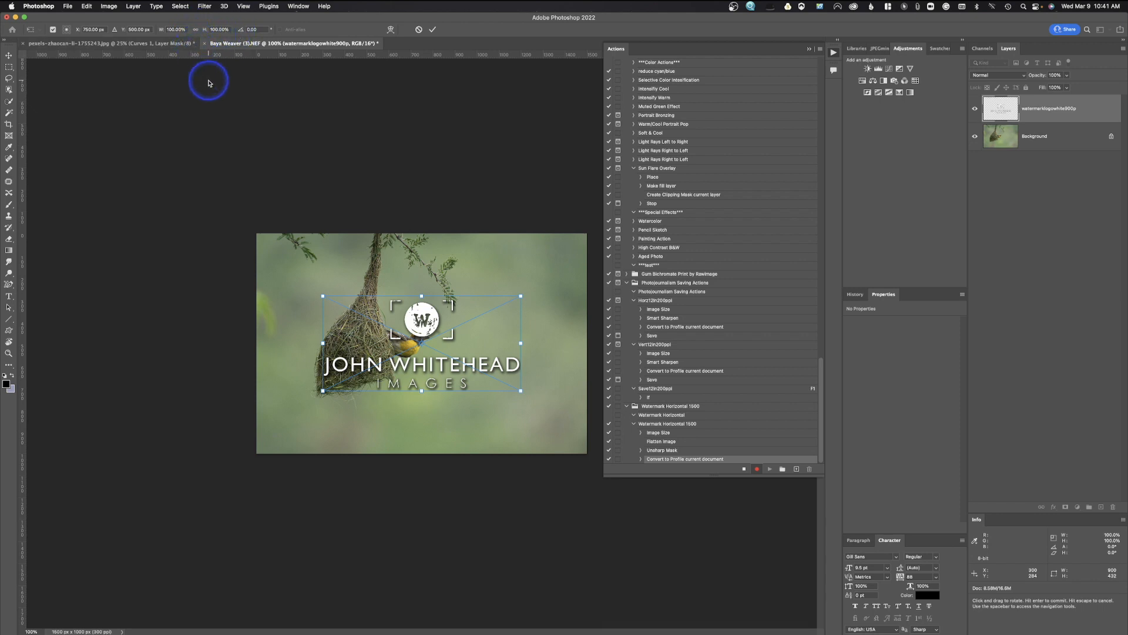
pyautogui.click(197, 29)
pyautogui.click(187, 30)
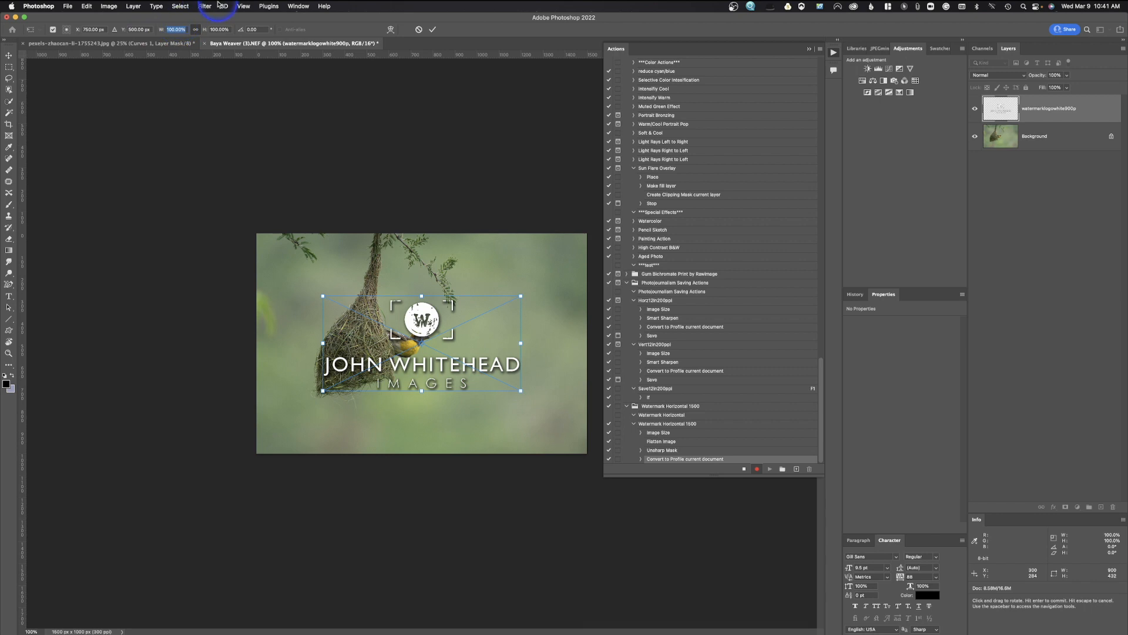
pyautogui.write('30')
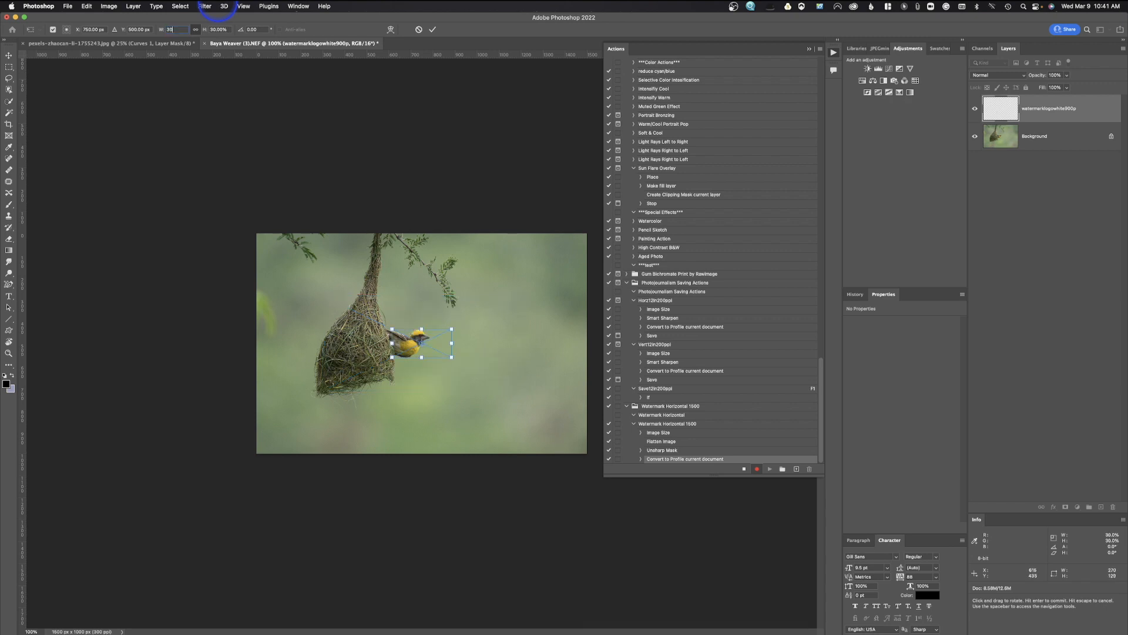
pyautogui.write('0 px')
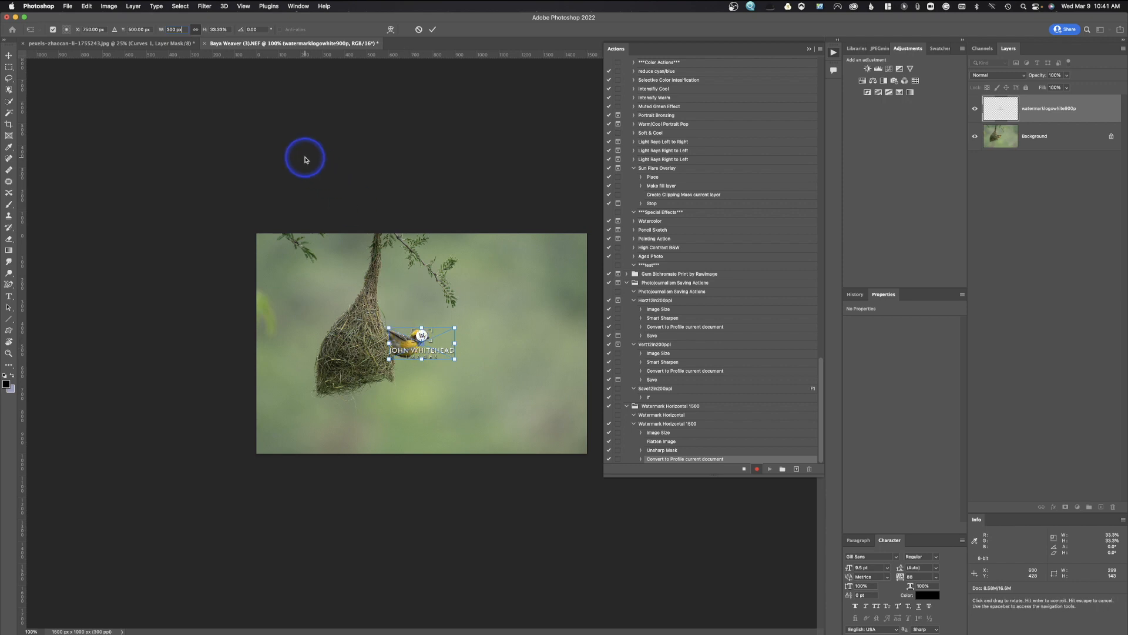
pyautogui.click(433, 31)
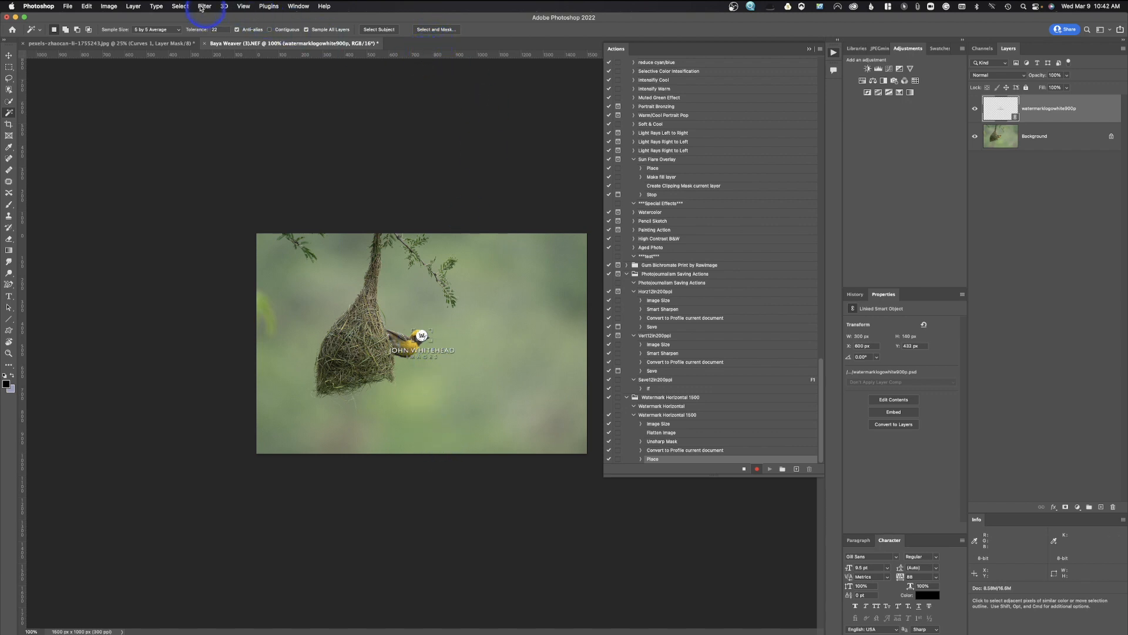
# Select the whole image and align the watermark to its right and bottom edges.
pyautogui.click(176, 6)
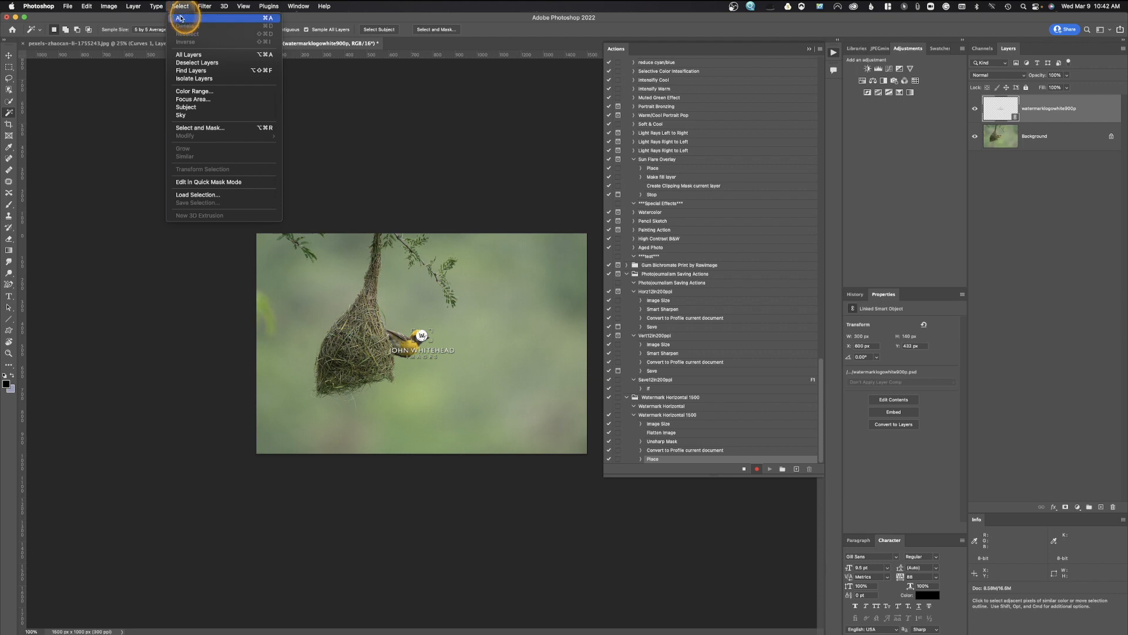
pyautogui.click(179, 18)
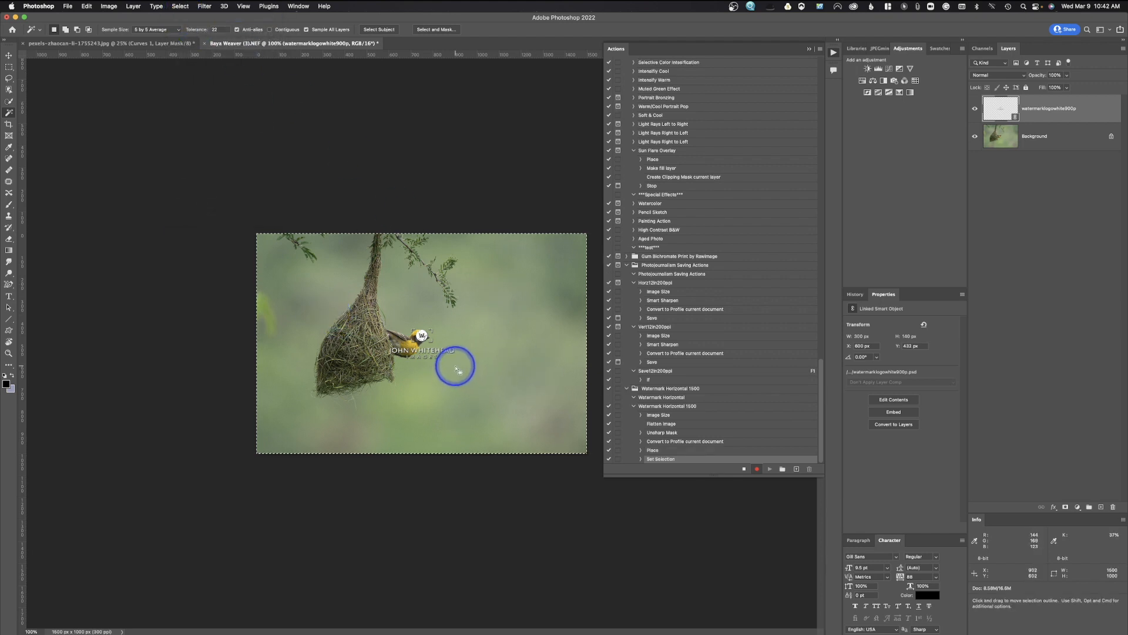
pyautogui.click(9, 56)
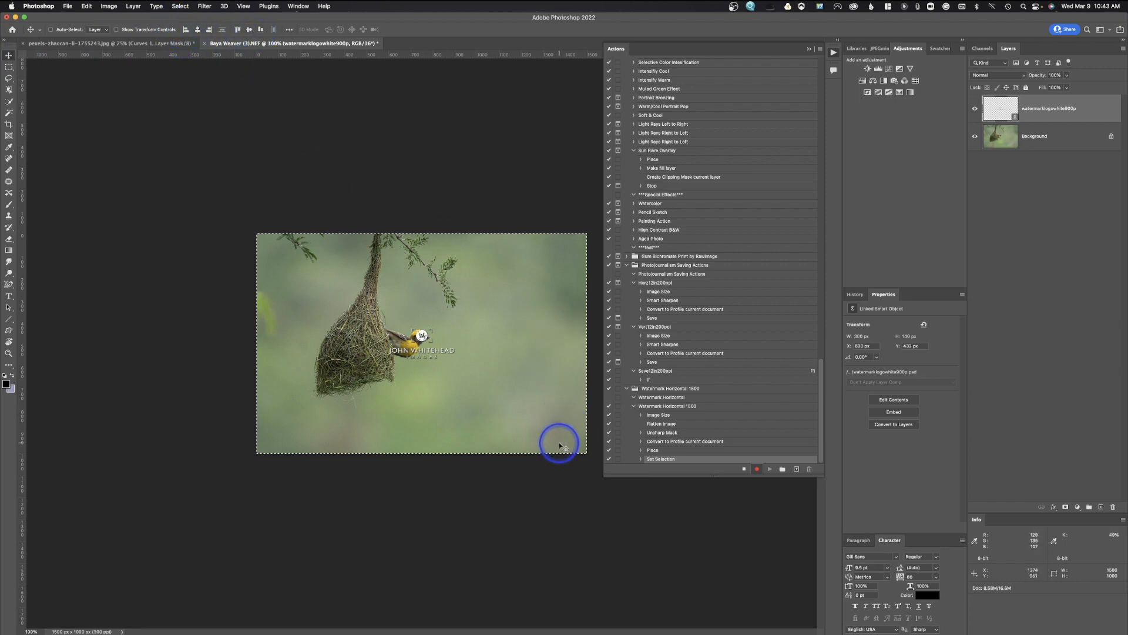
pyautogui.click(197, 30)
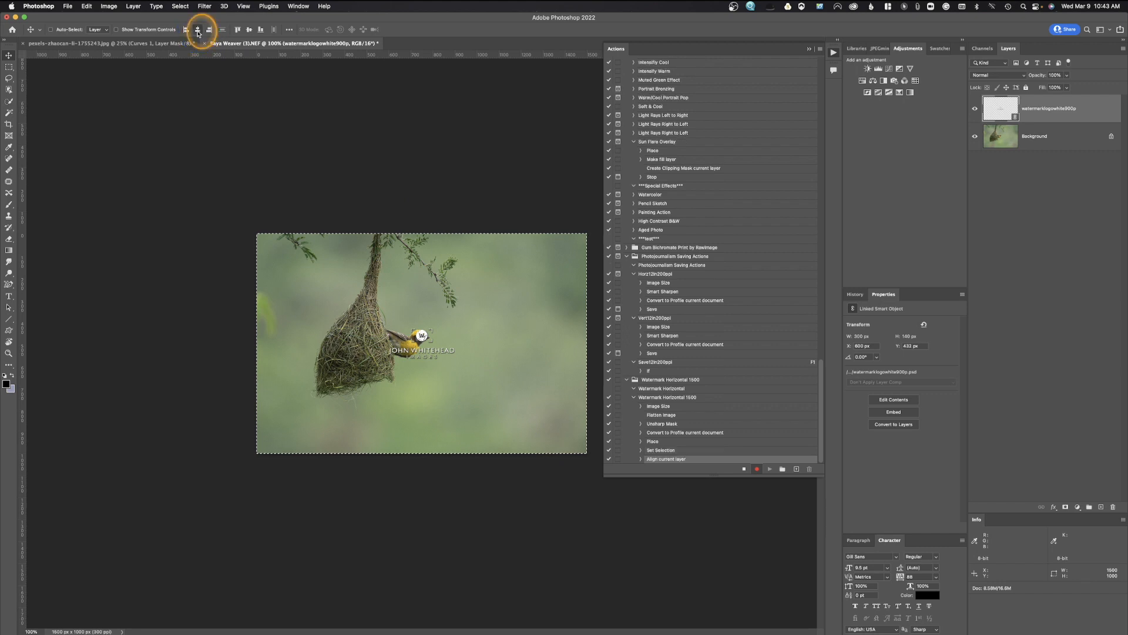
pyautogui.click(249, 30)
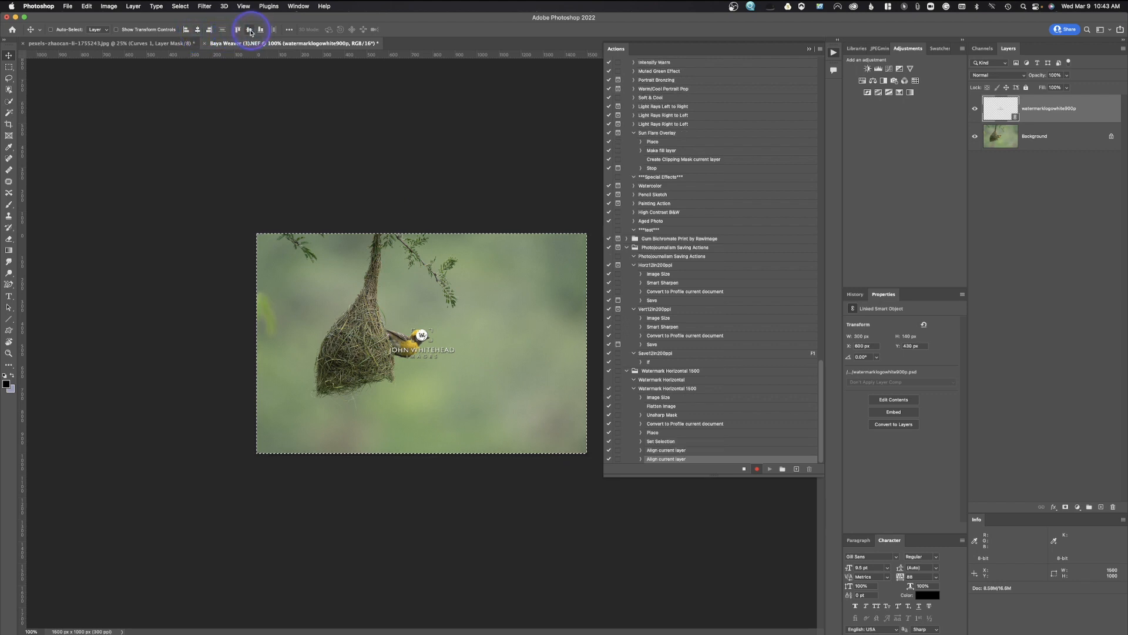
pyautogui.click(209, 30)
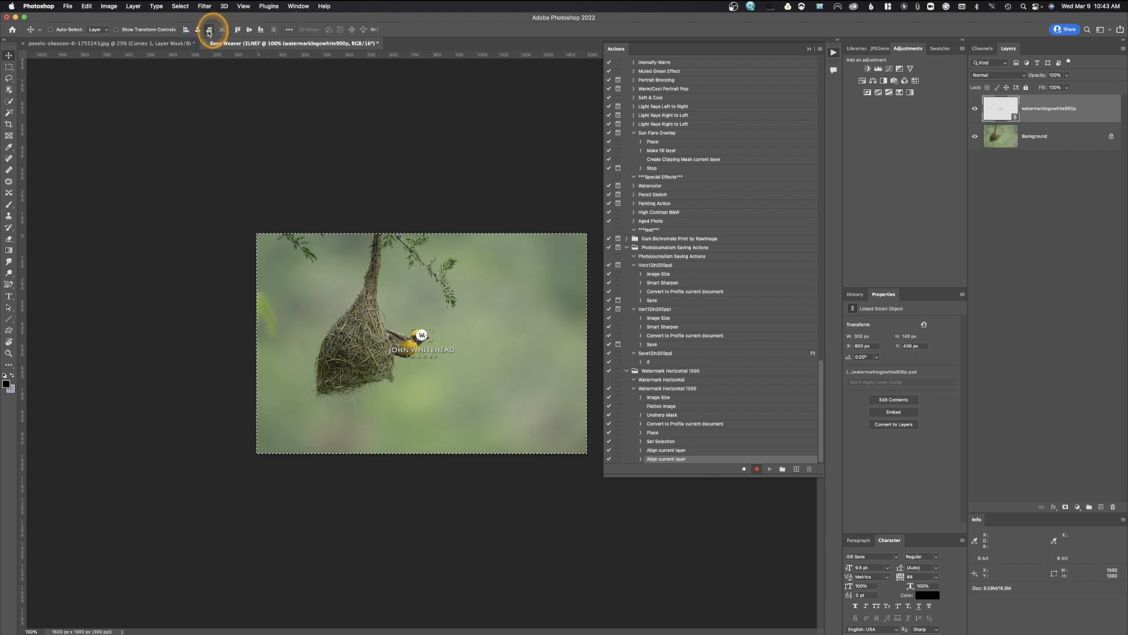
pyautogui.click(260, 30)
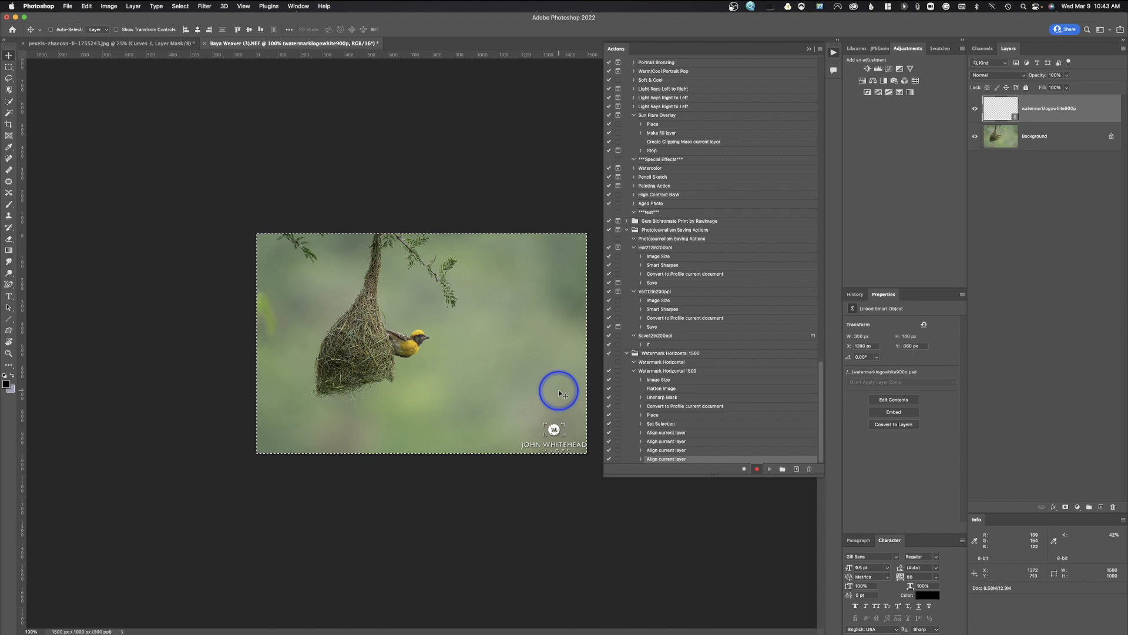
# Nudge the watermark up and left from the corner, then deselect.
pyautogui.hotkey('shift', 'Up')
pyautogui.hotkey('shift', 'Up')
pyautogui.hotkey('shift', 'Left')
pyautogui.hotkey('shift', 'Left')
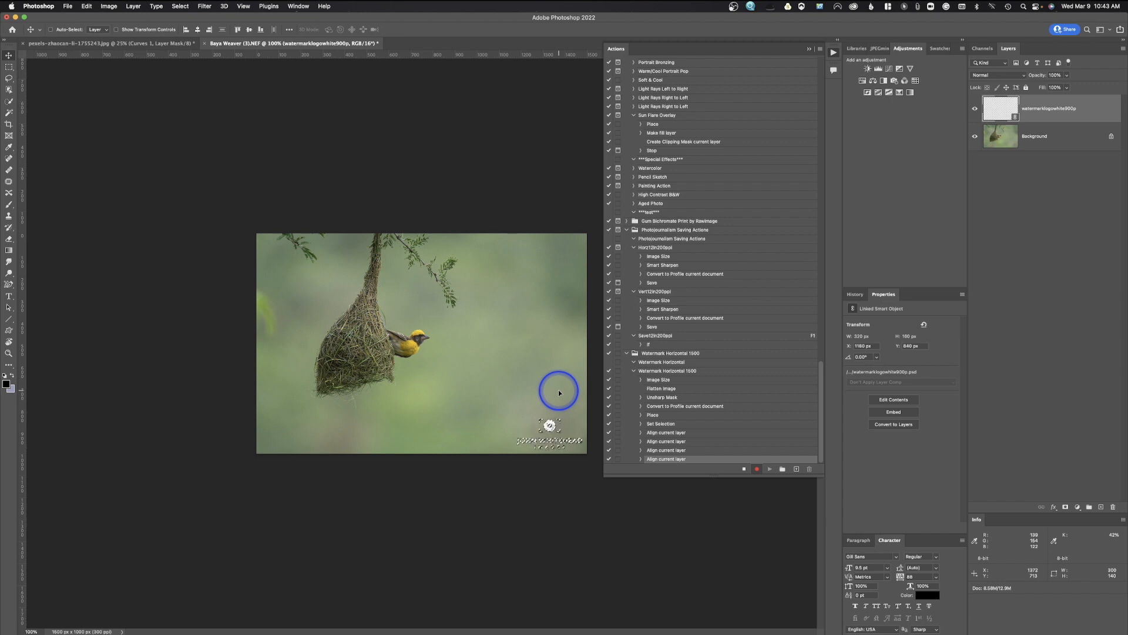
pyautogui.press('super+d')
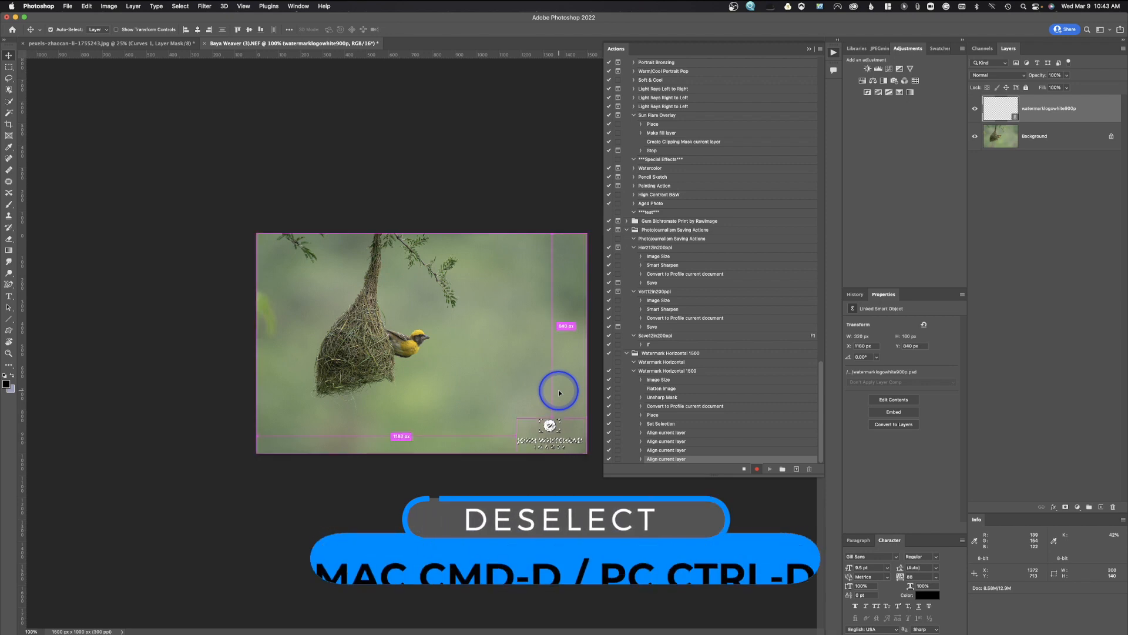
pyautogui.press('super+d')
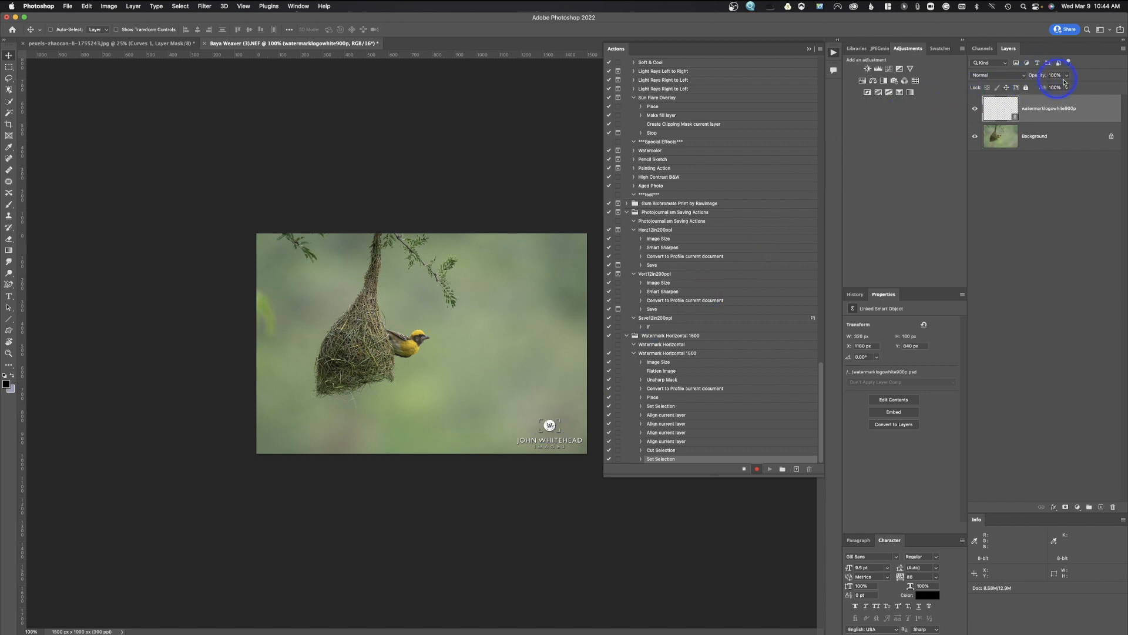
# Lower the watermark layer's opacity to 70%.
pyautogui.moveTo(1067, 78); pyautogui.dragTo(1055, 87)
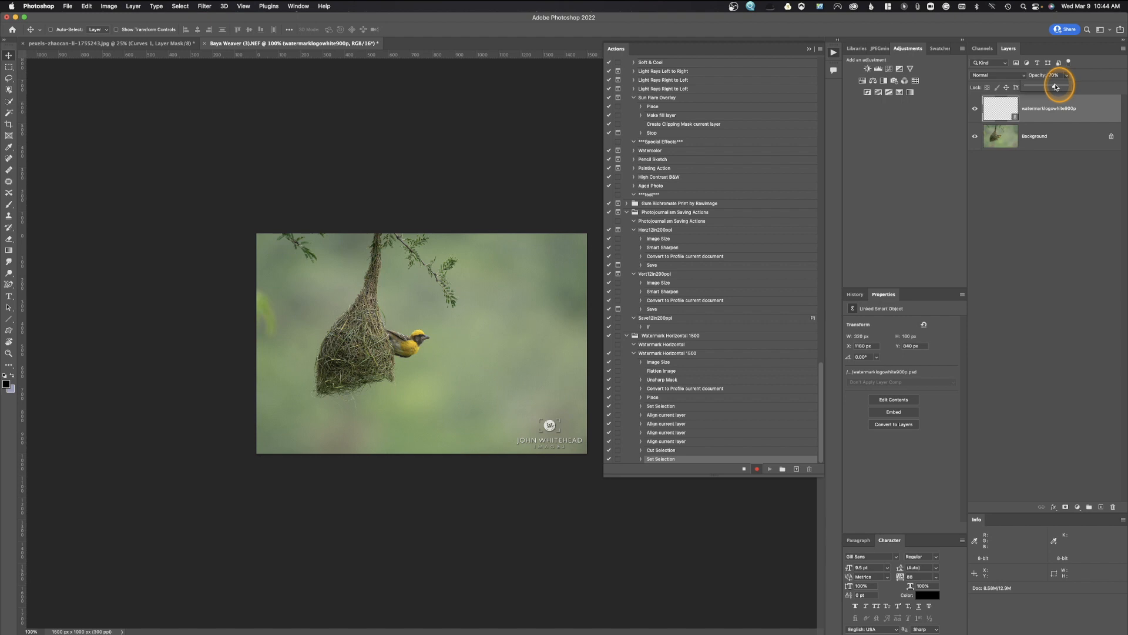
pyautogui.moveTo(1056, 87); pyautogui.dragTo(1056, 87)
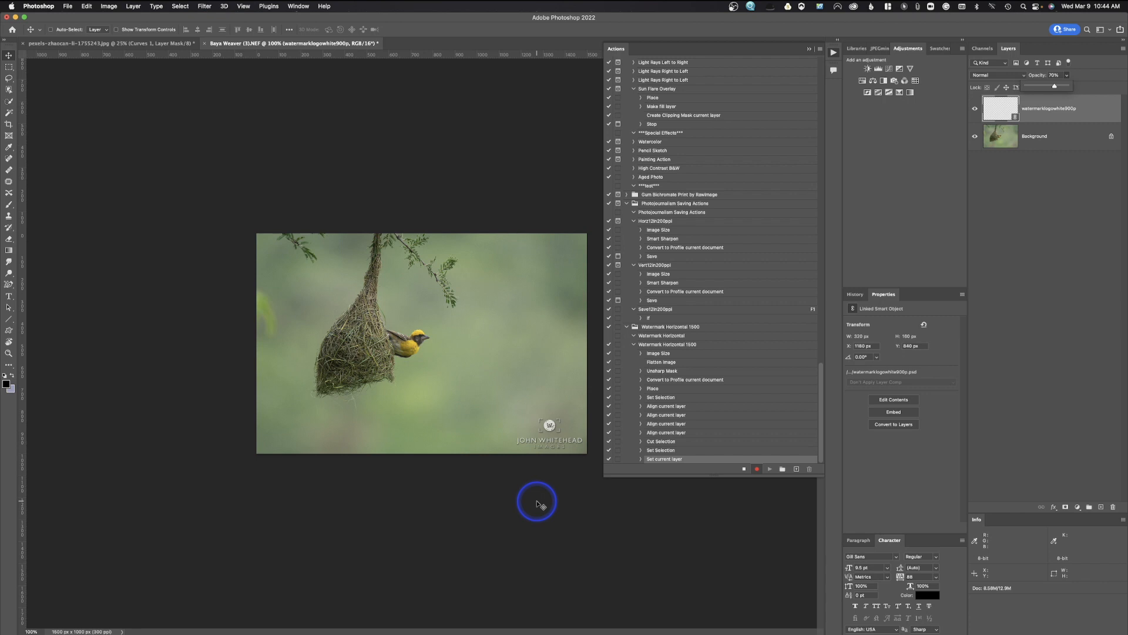
pyautogui.click(821, 50)
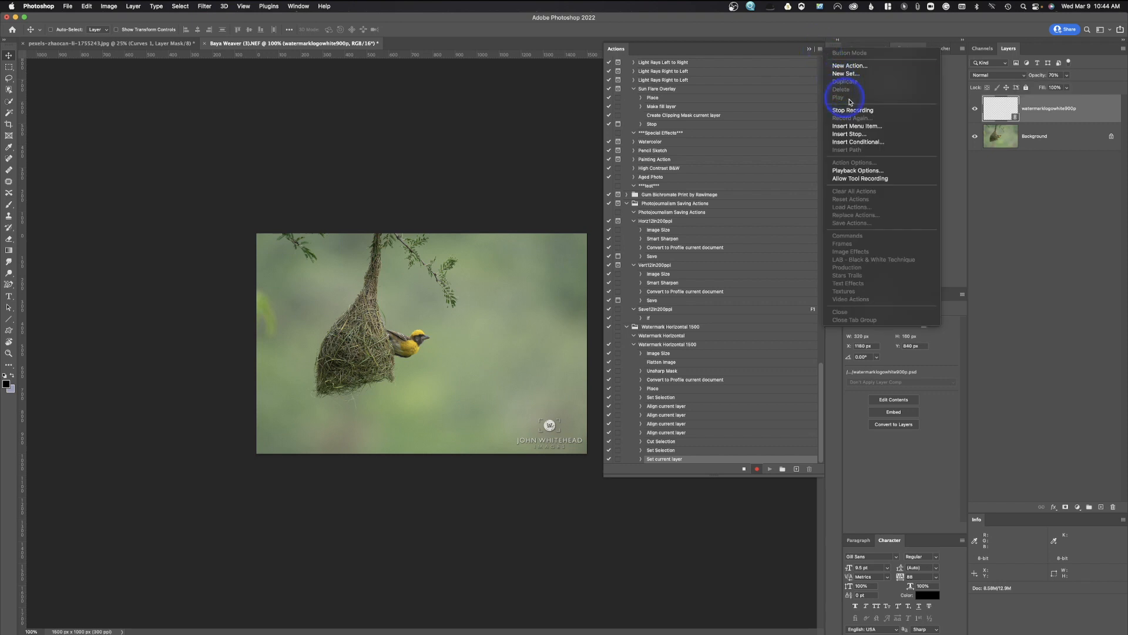
pyautogui.click(818, 51)
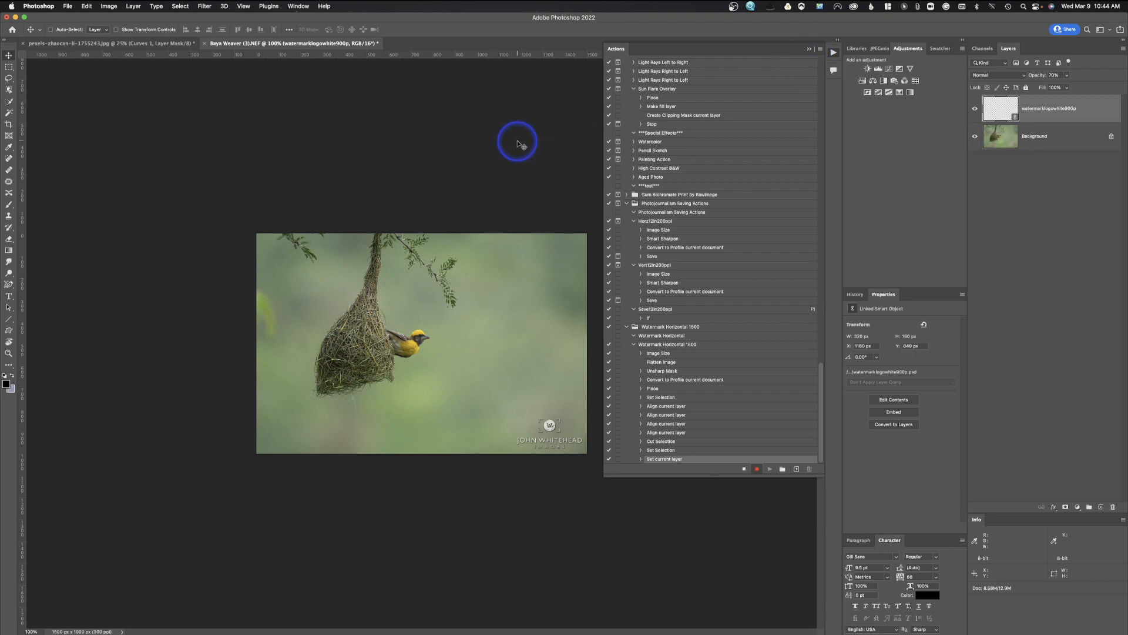
pyautogui.click(67, 6)
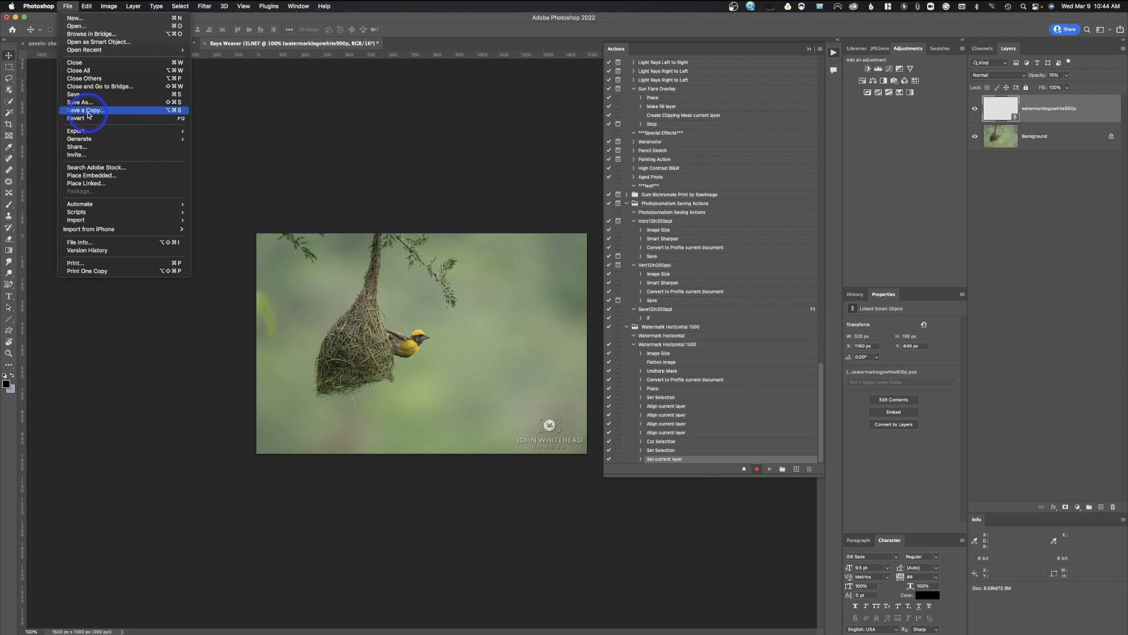
# Save a quality-12 JPEG copy, stop recording, and make the Save step show its dialog.
pyautogui.click(88, 110)
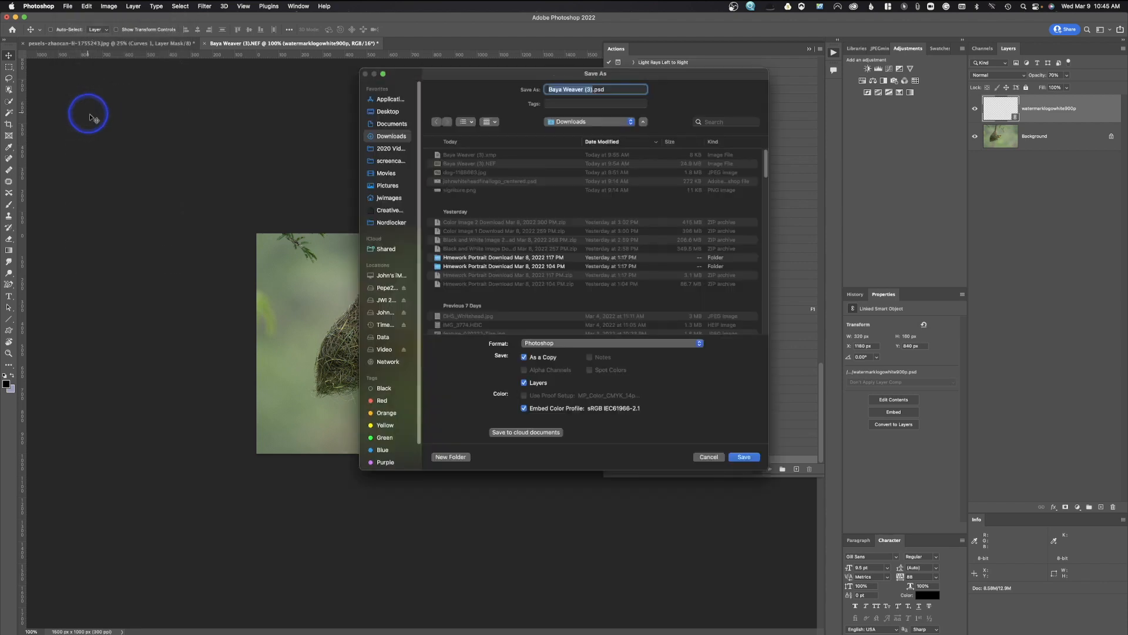
pyautogui.click(579, 345)
pyautogui.click(575, 392)
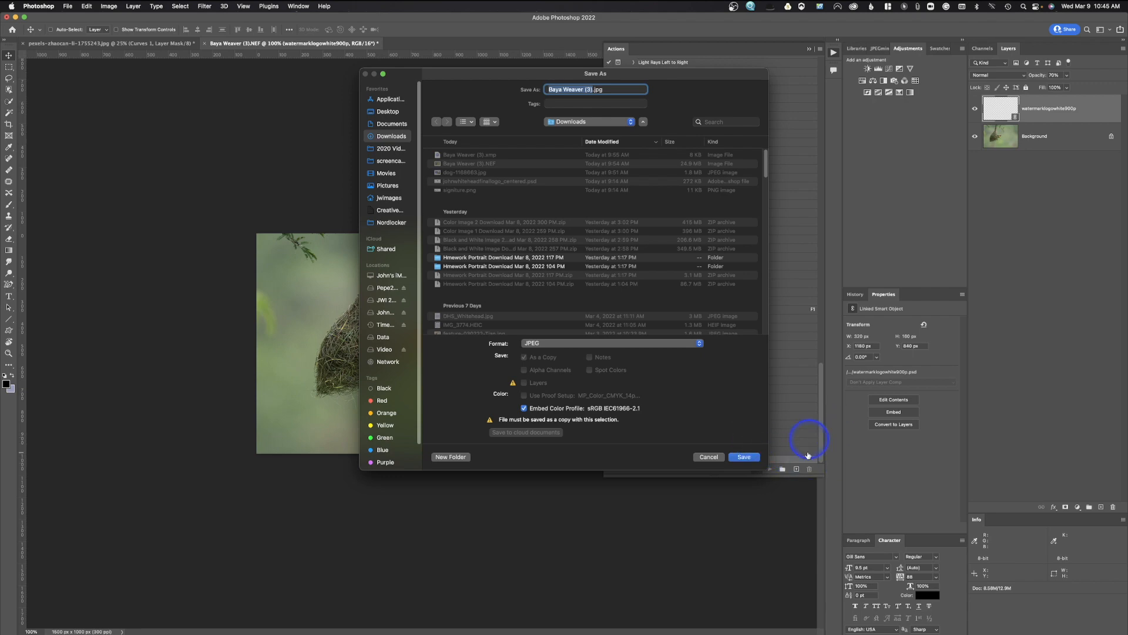
pyautogui.click(649, 460)
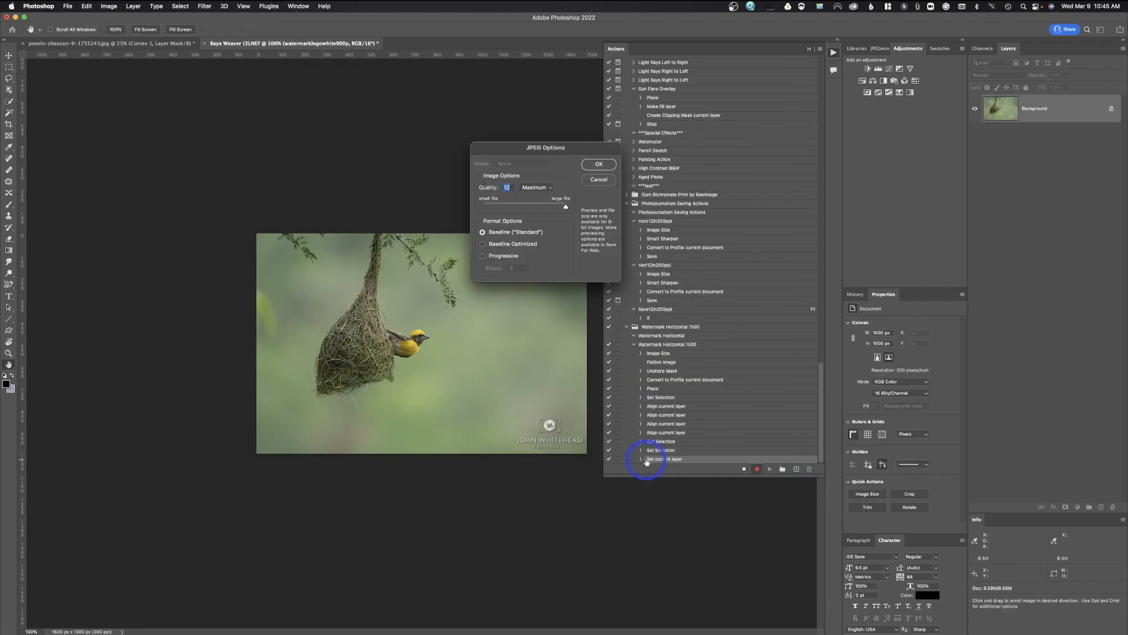
pyautogui.click(607, 165)
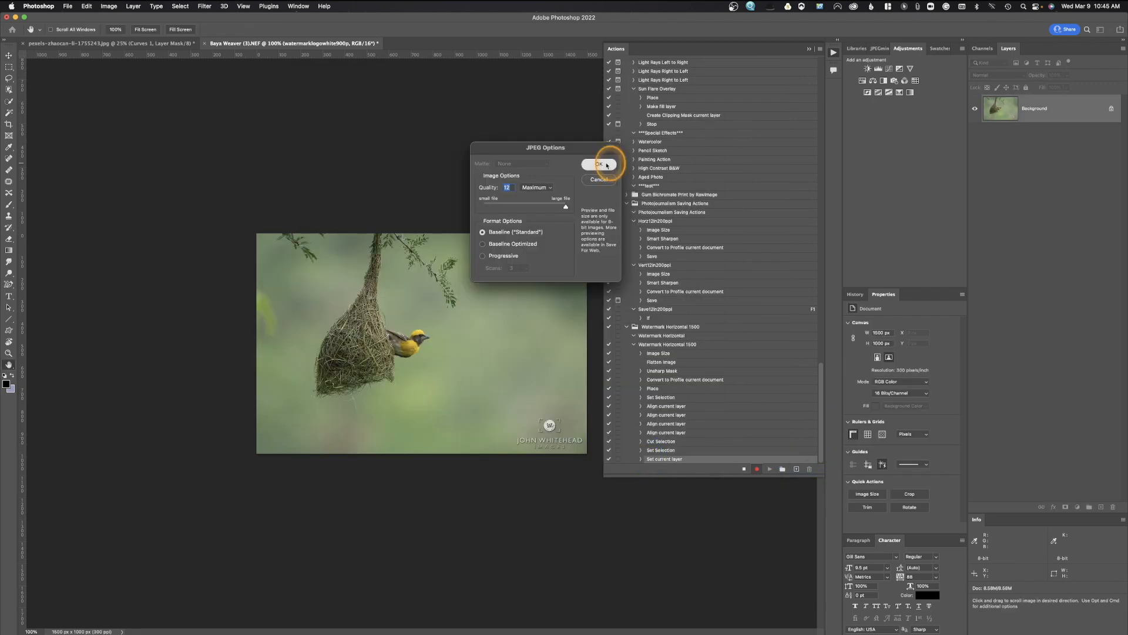
pyautogui.click(744, 469)
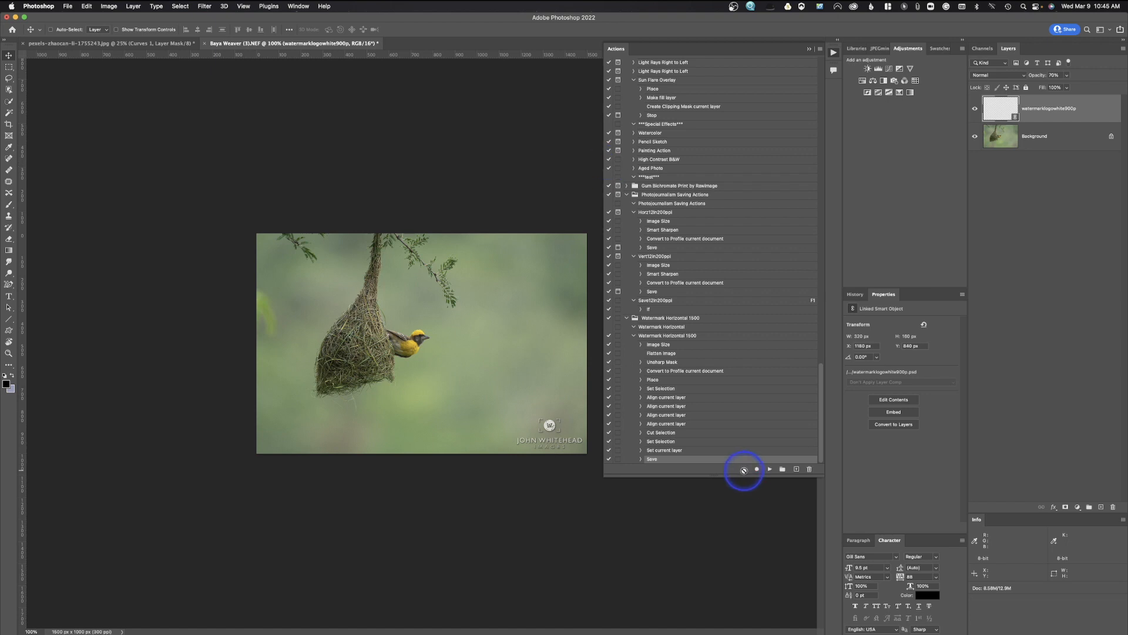
pyautogui.click(619, 420)
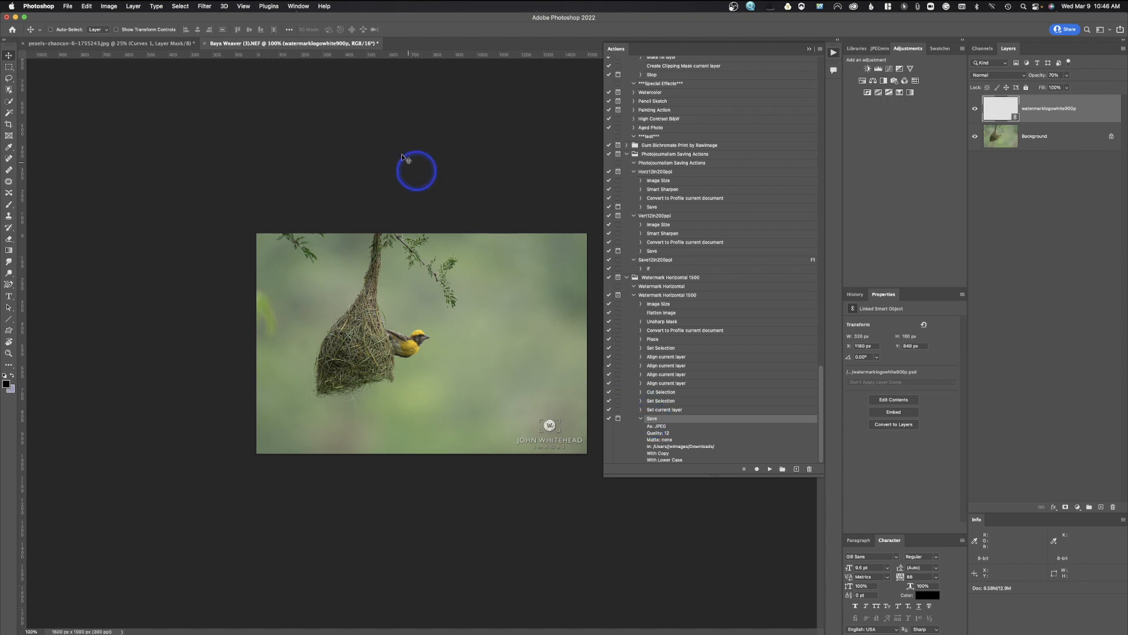
# Revert the bird photo and play Watermark Horizontal 1500 on it.
pyautogui.click(67, 6)
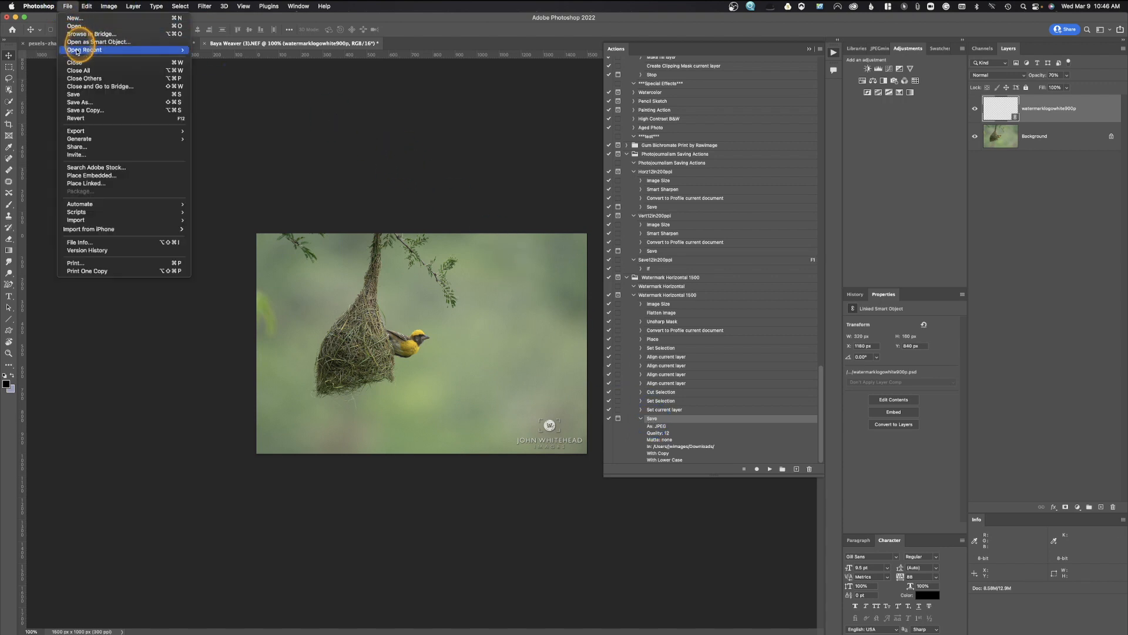
pyautogui.click(86, 118)
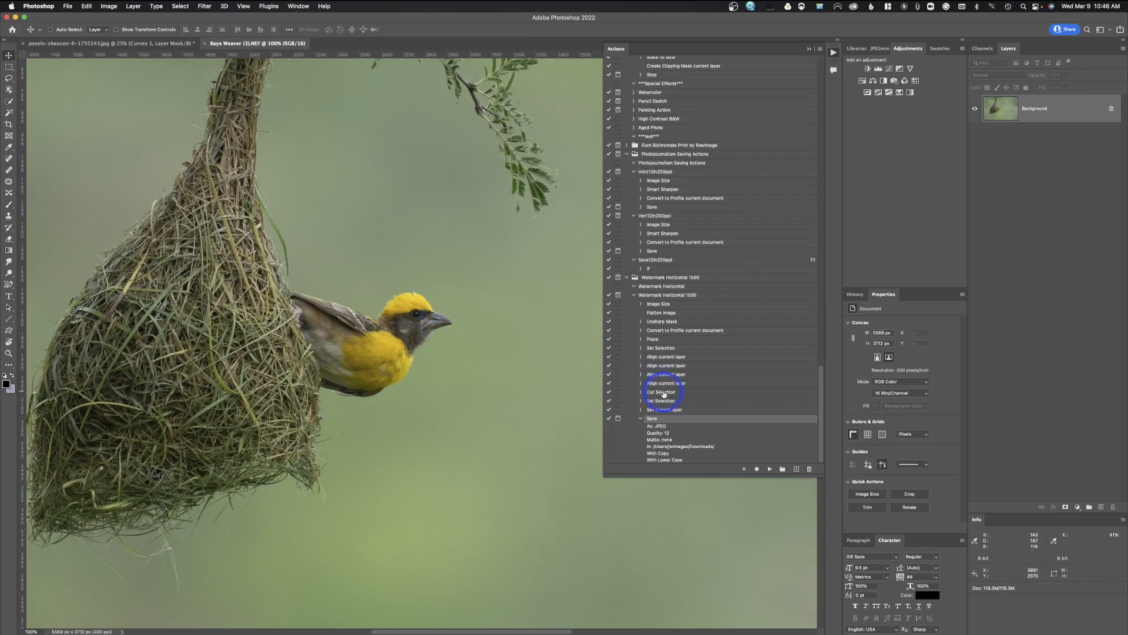
pyautogui.click(669, 295)
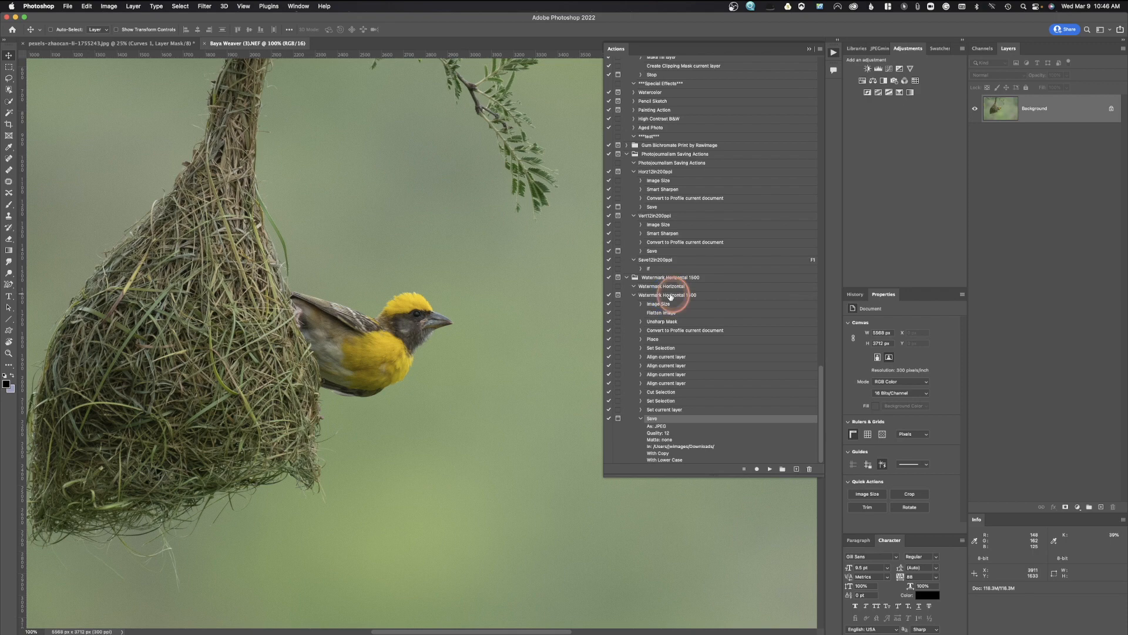
pyautogui.click(770, 469)
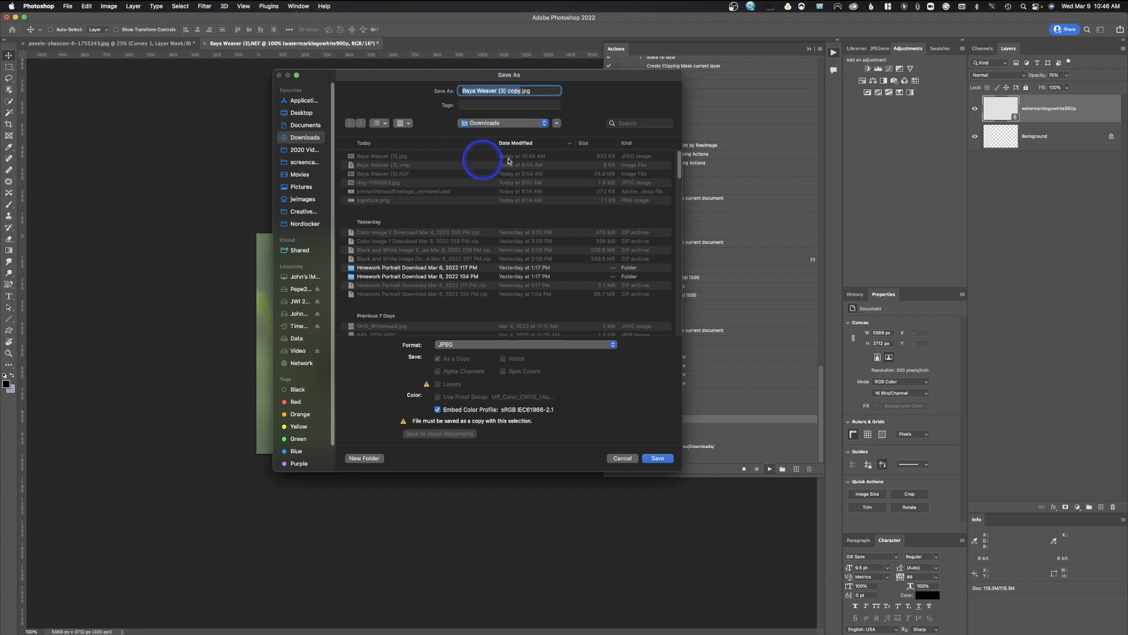
# Leave Downloads as the location and cancel saving the watermarked JPEG copy.
pyautogui.click(501, 124)
pyautogui.click(502, 125)
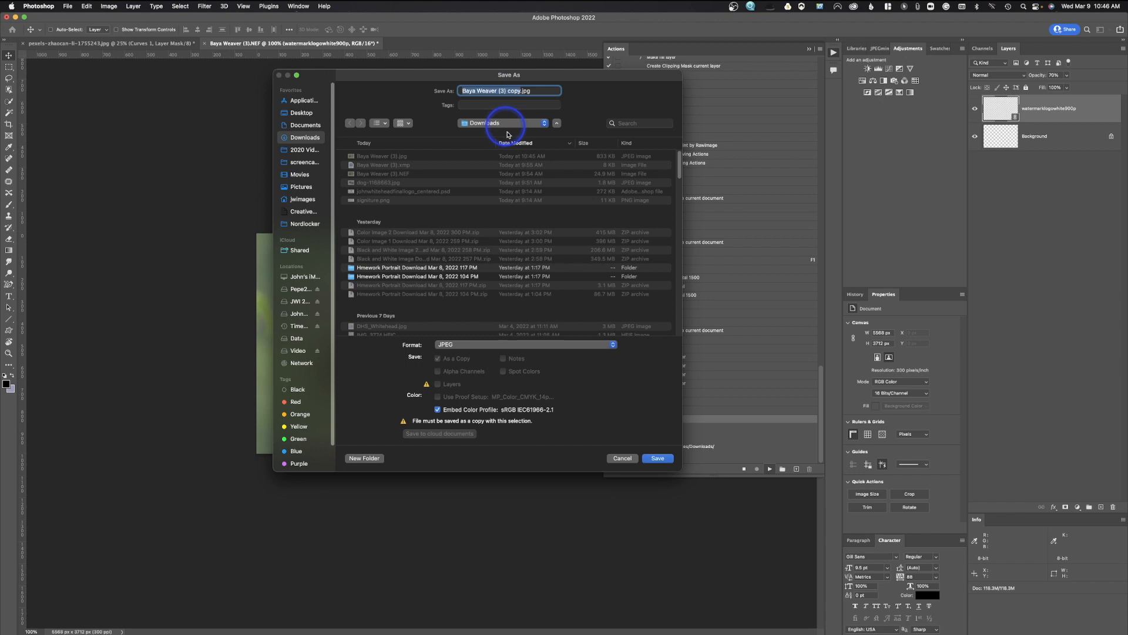
pyautogui.click(620, 461)
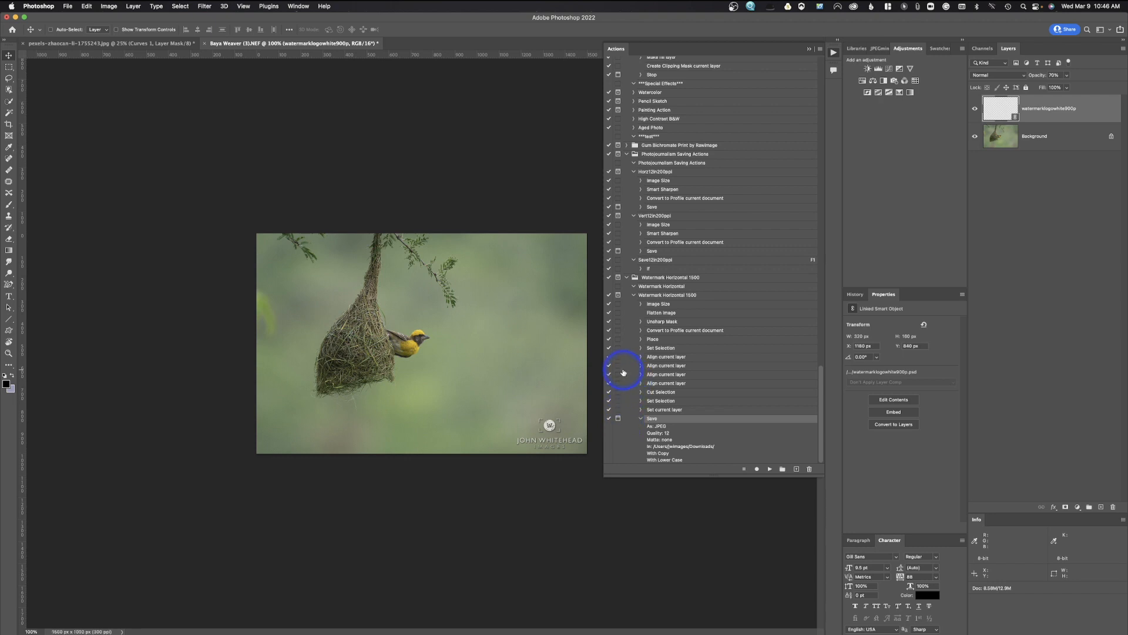
# Toggle the Image Size step's dialog pause off and back on, and switch to the mountain photo.
pyautogui.click(618, 305)
pyautogui.click(617, 304)
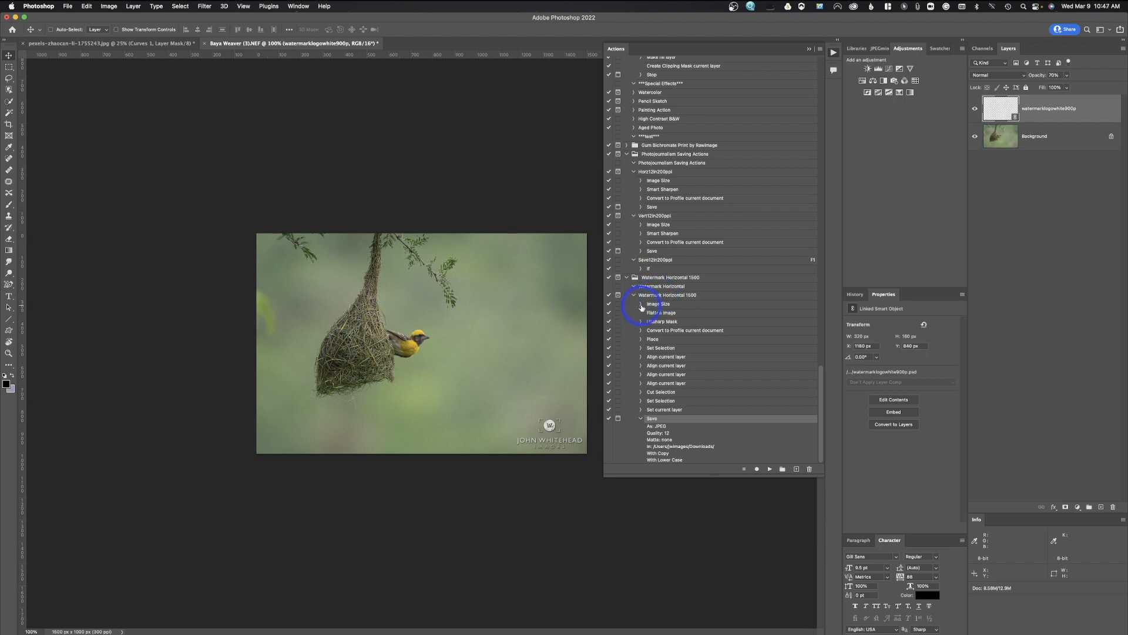
pyautogui.click(146, 46)
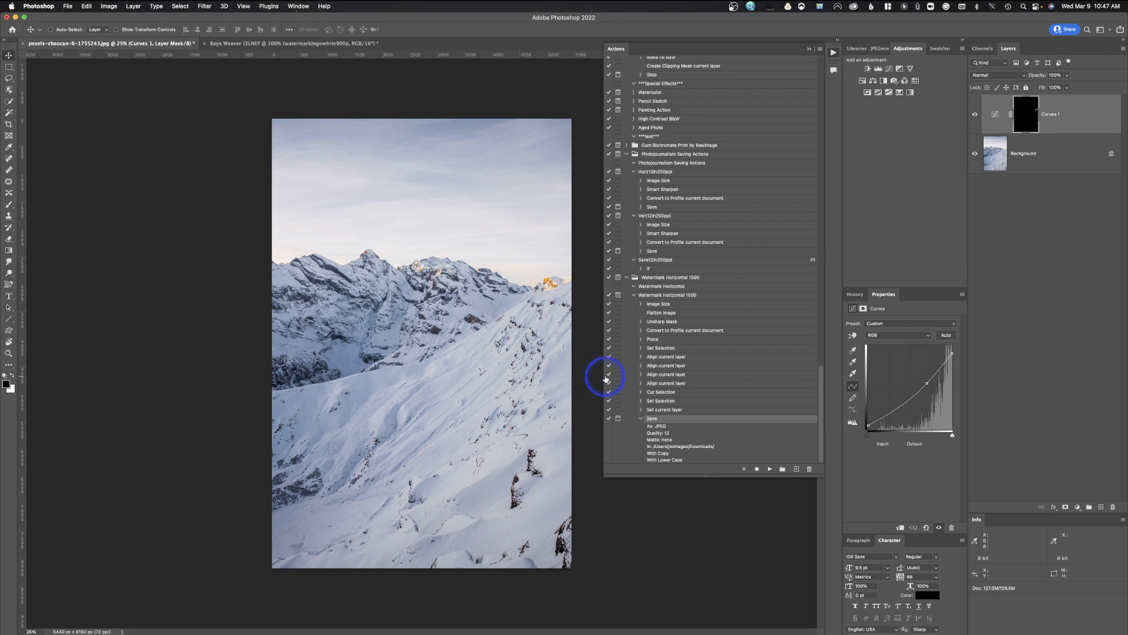
pyautogui.click(640, 418)
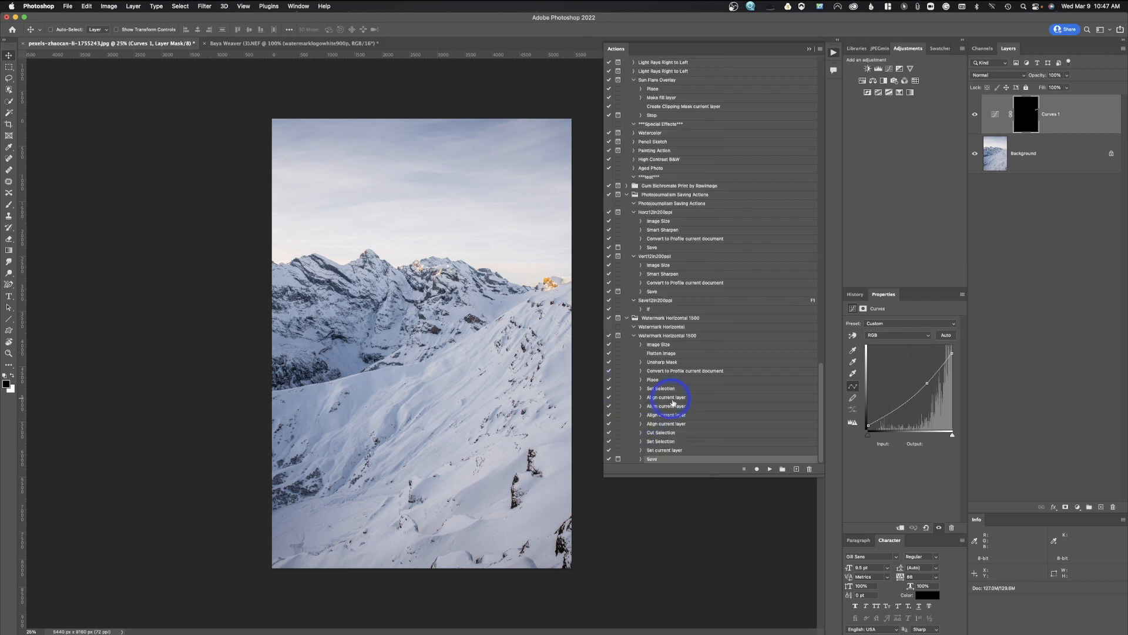
# Create a blue-coded action named 'Watermark Vertical 1500' and start recording it.
pyautogui.click(797, 469)
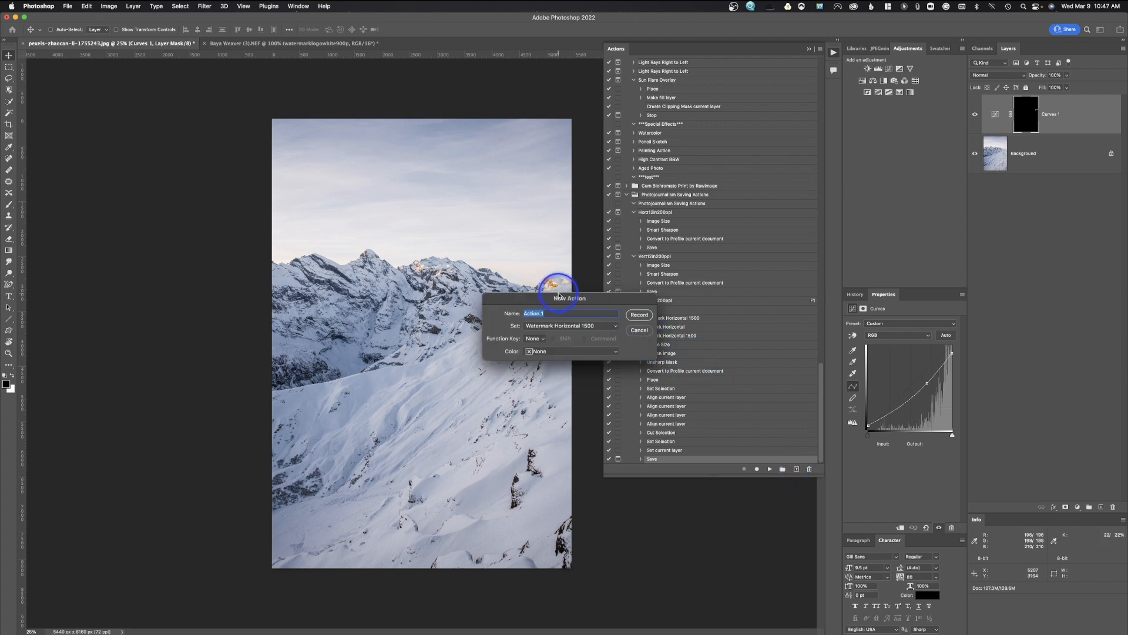
pyautogui.write('Watermark Horizontal 1500')
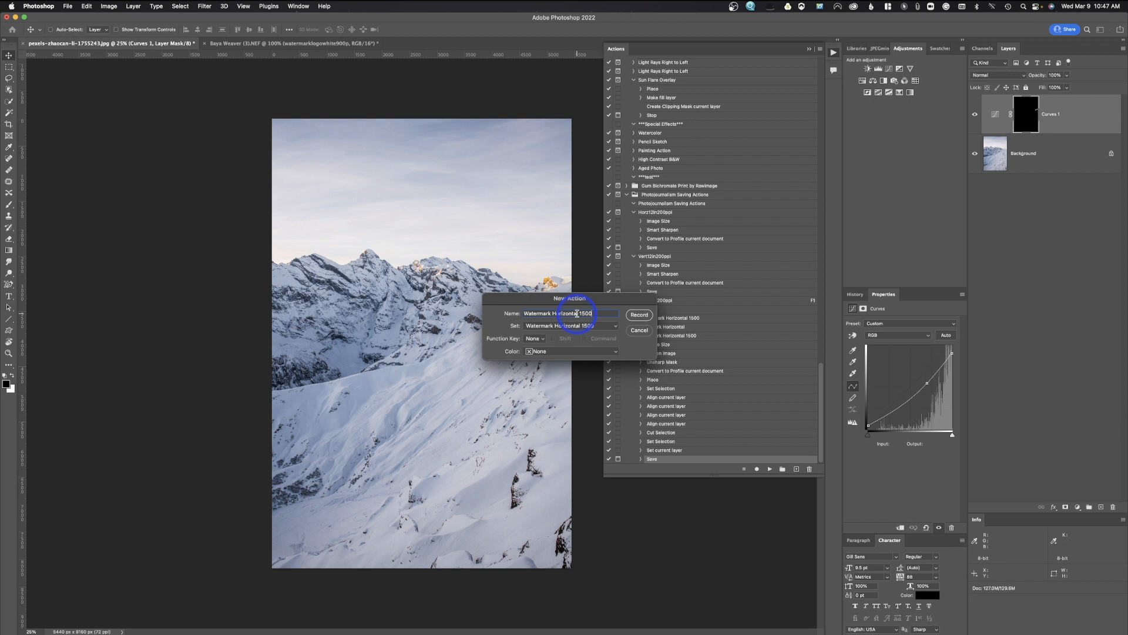
pyautogui.moveTo(578, 313); pyautogui.dragTo(553, 313)
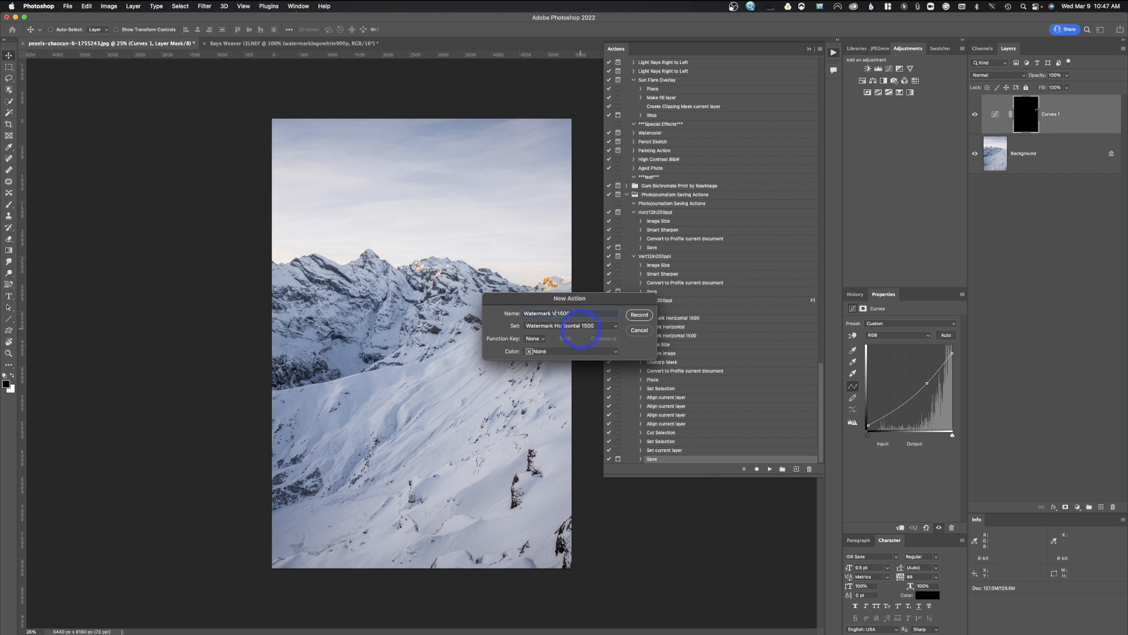
pyautogui.write('Vertical')
pyautogui.click(573, 351)
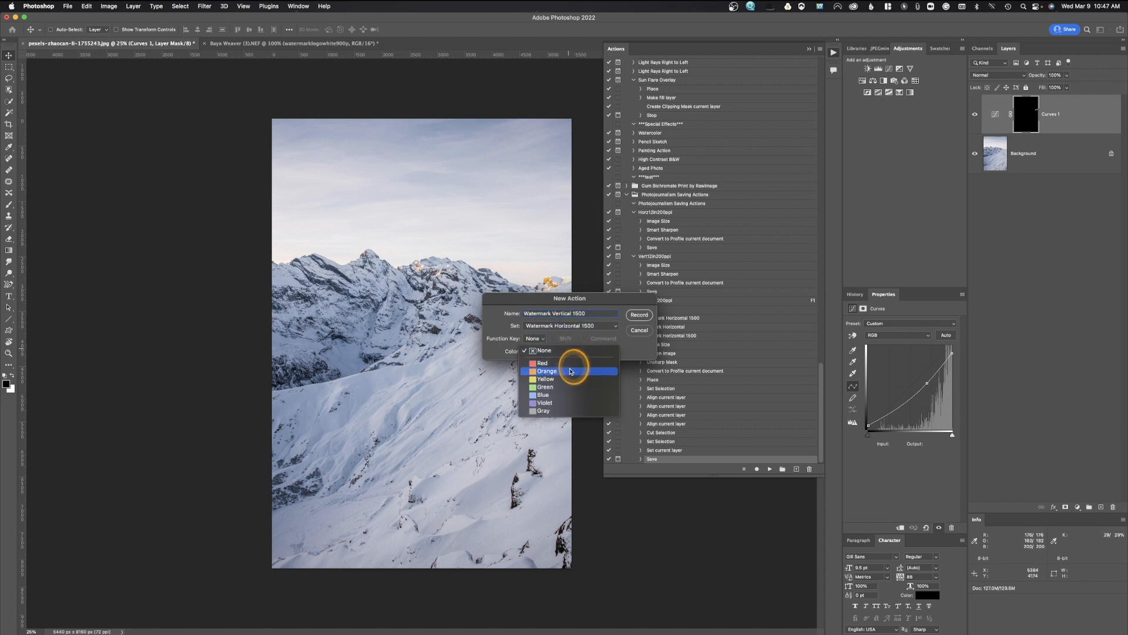
pyautogui.click(569, 400)
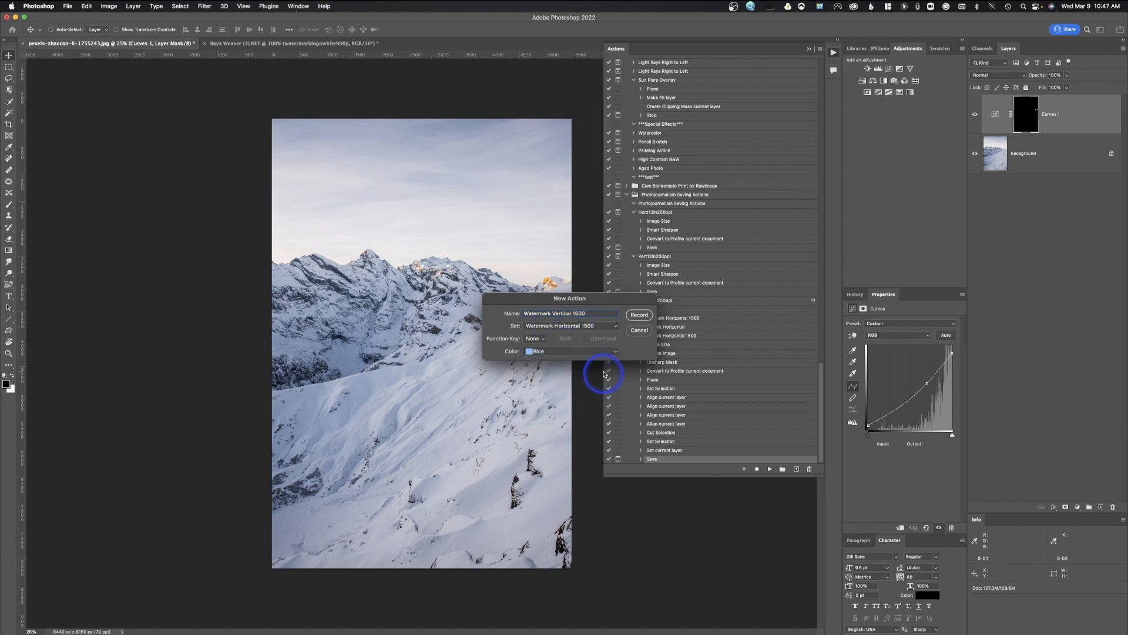
pyautogui.click(640, 316)
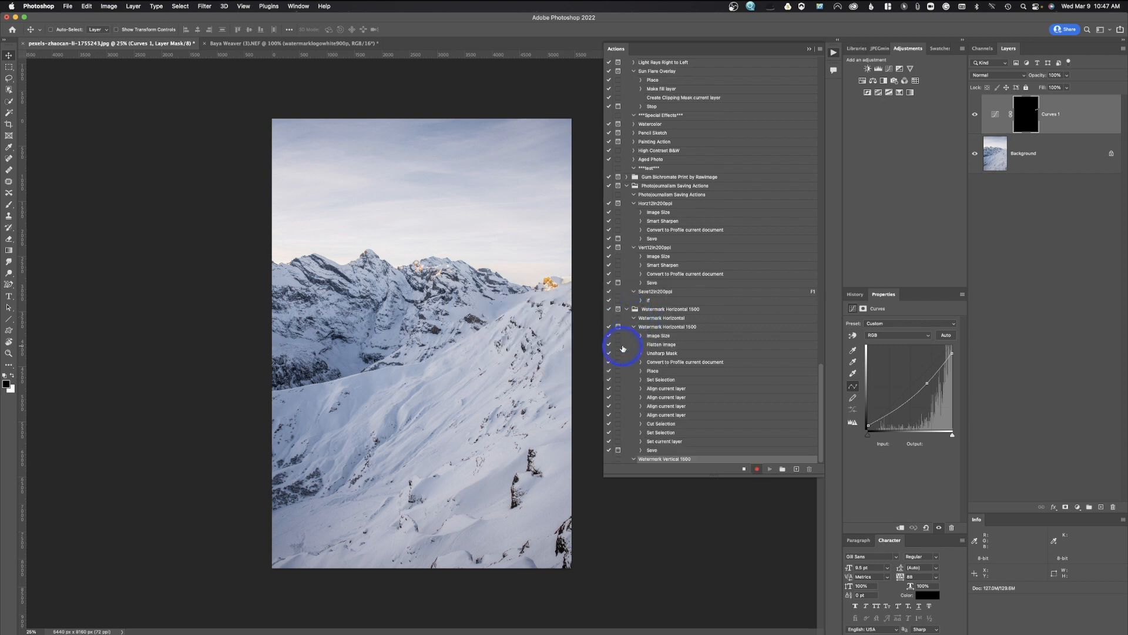
# Resize the mountain photo to 1500 px high (1000 × 1500) and zoom in to 66.7%.
pyautogui.click(112, 5)
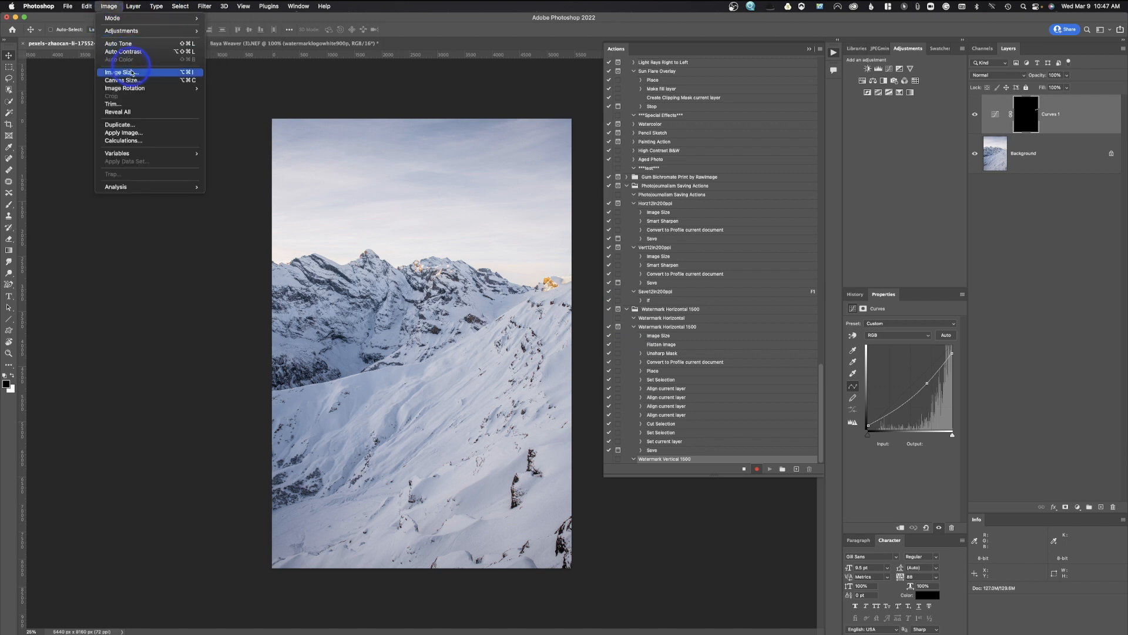
pyautogui.click(130, 72)
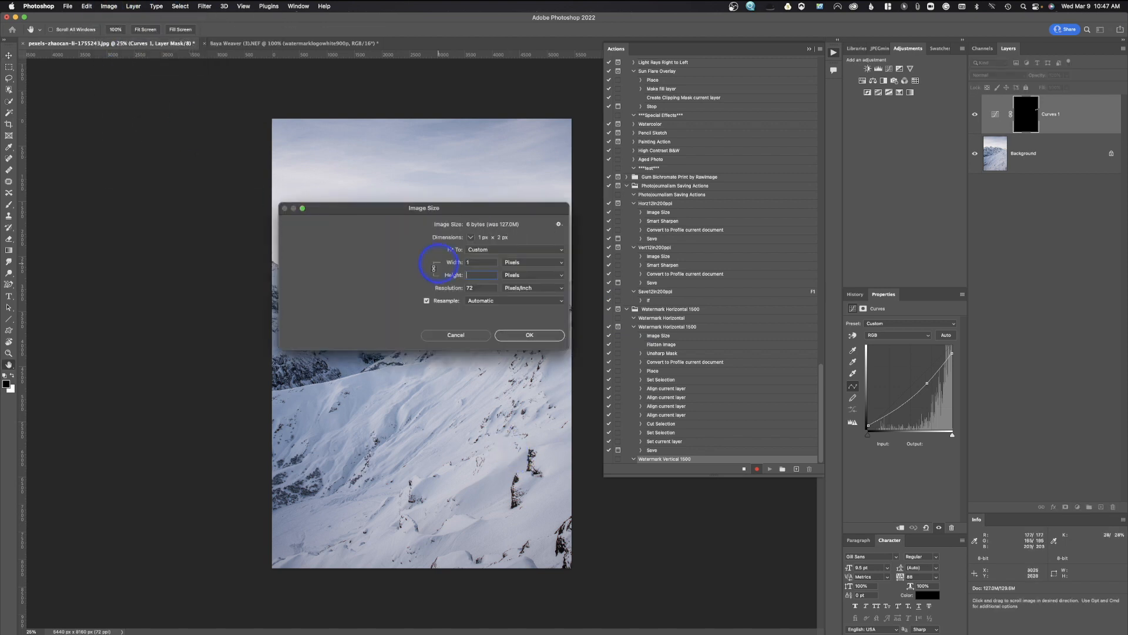
pyautogui.write('1500')
pyautogui.click(532, 334)
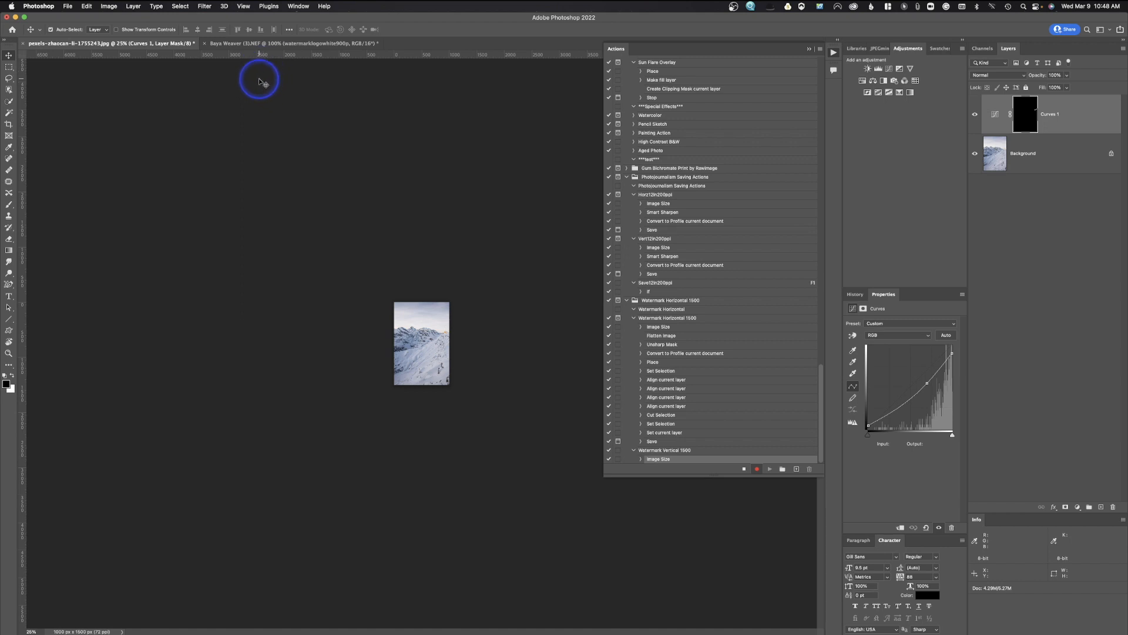
pyautogui.press('super+equal')
pyautogui.press('super+equal')
pyautogui.press('super+equal')
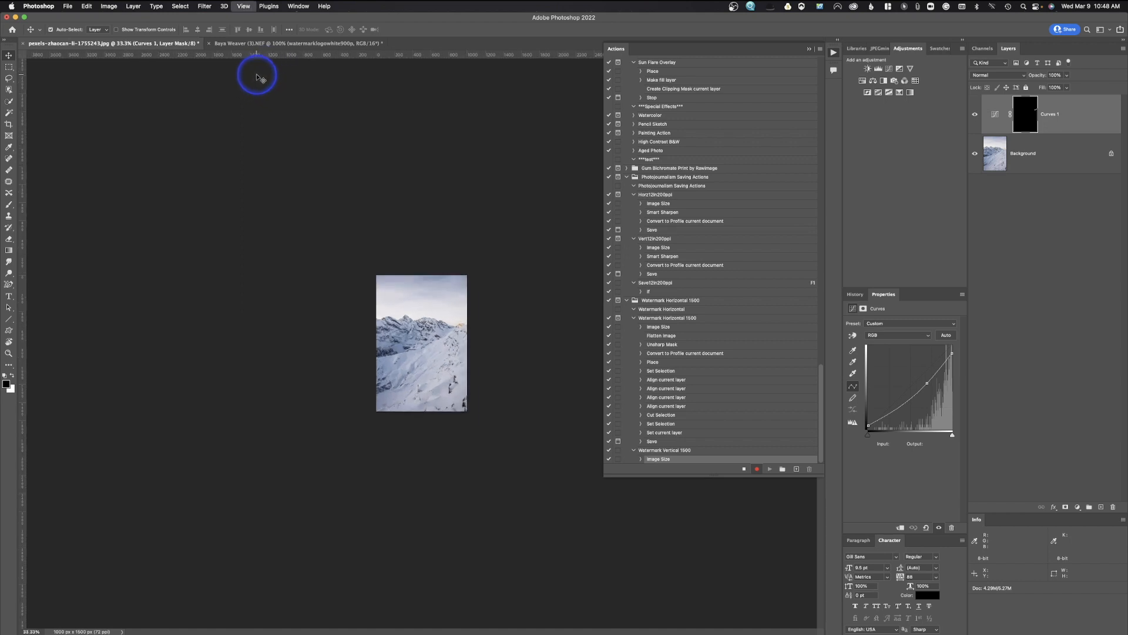
pyautogui.press('super+equal')
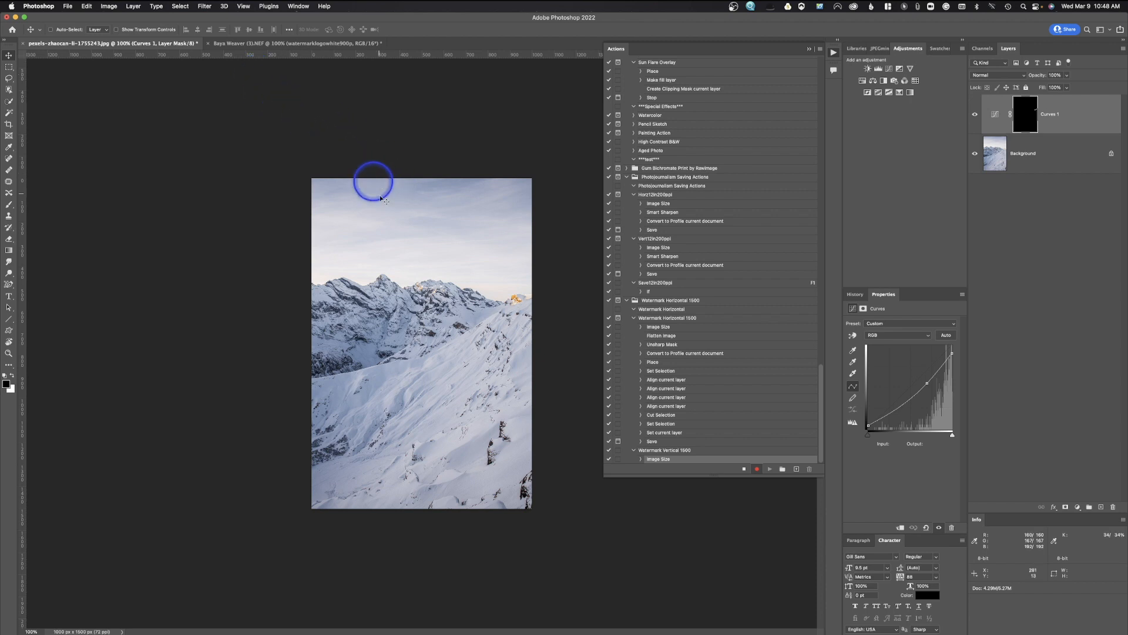
# Flatten the Curves layer into the background and apply Unsharp Mask sharpening.
pyautogui.click(133, 6)
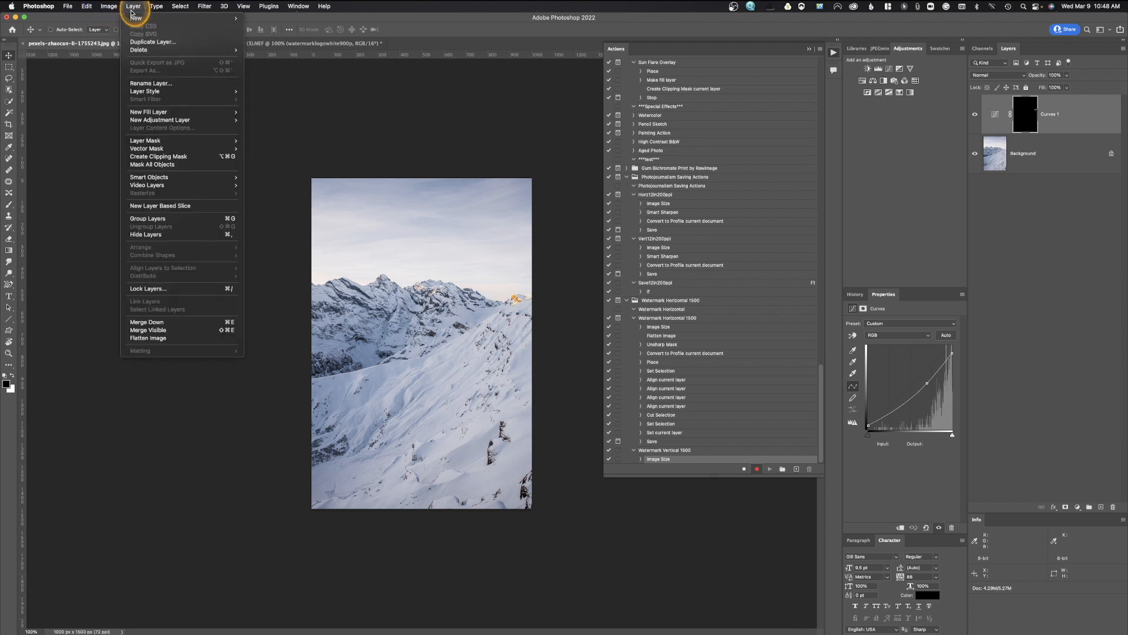
pyautogui.click(156, 338)
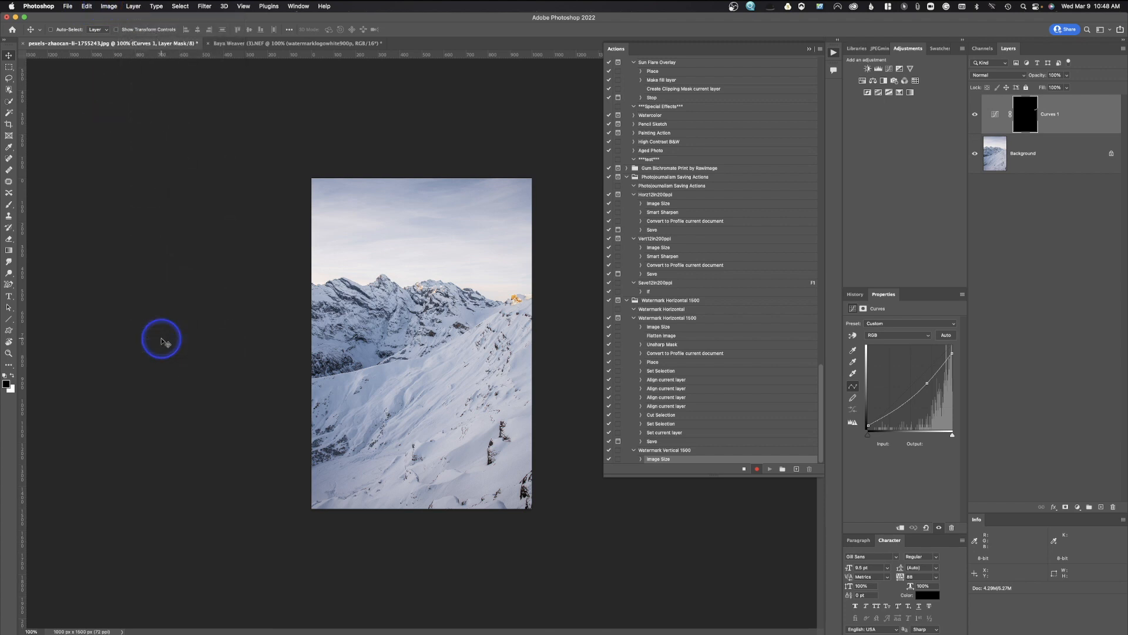
pyautogui.click(204, 5)
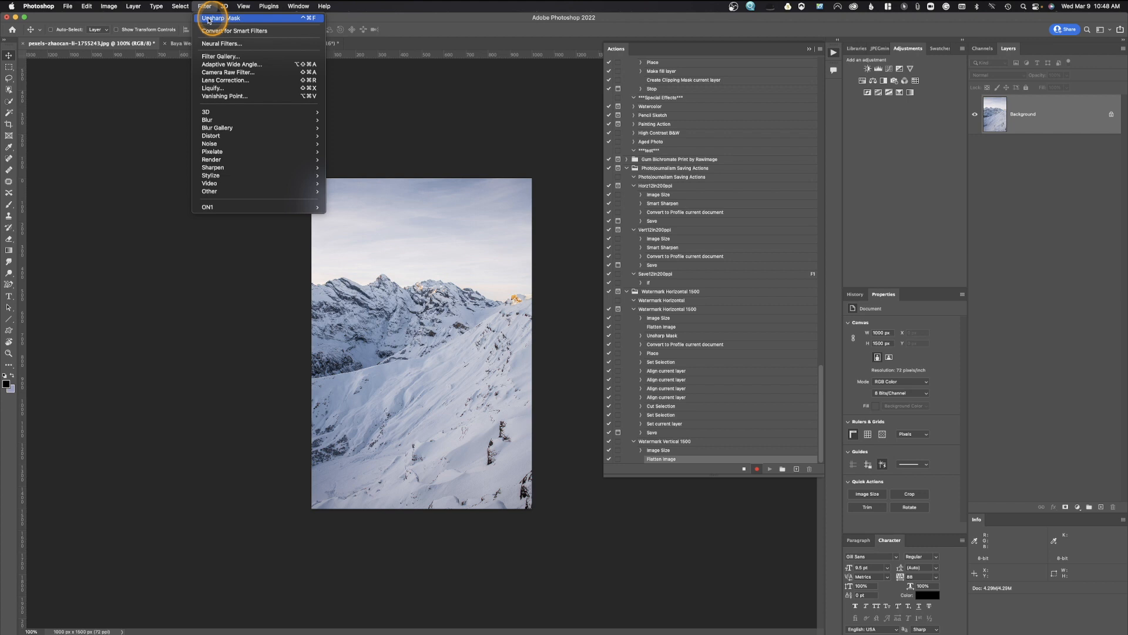
pyautogui.moveTo(249, 167)
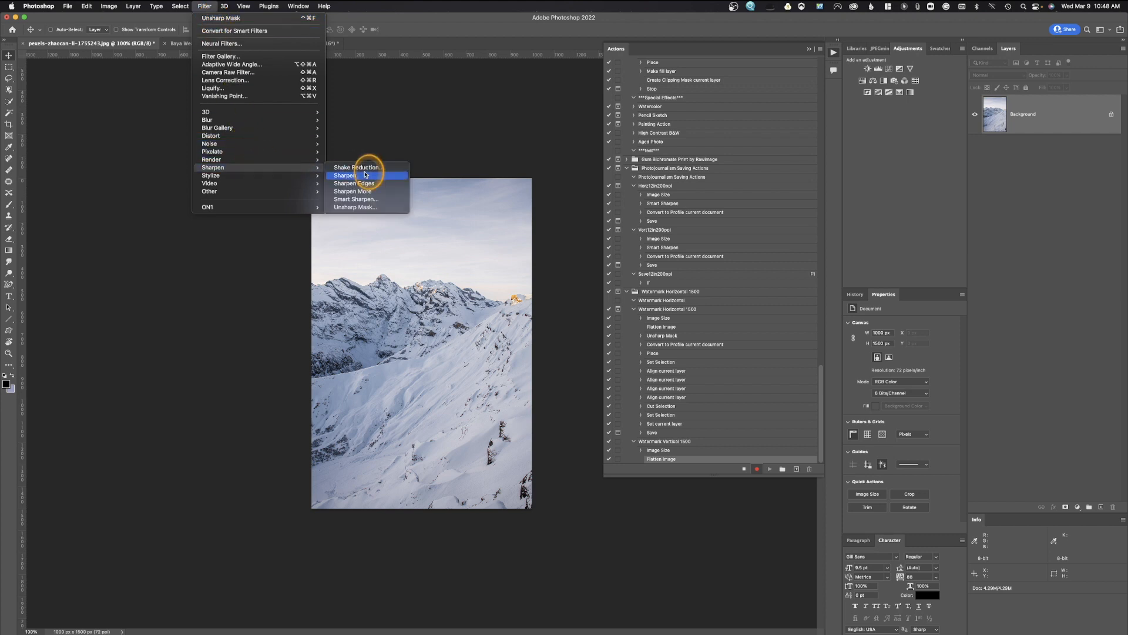
pyautogui.click(367, 207)
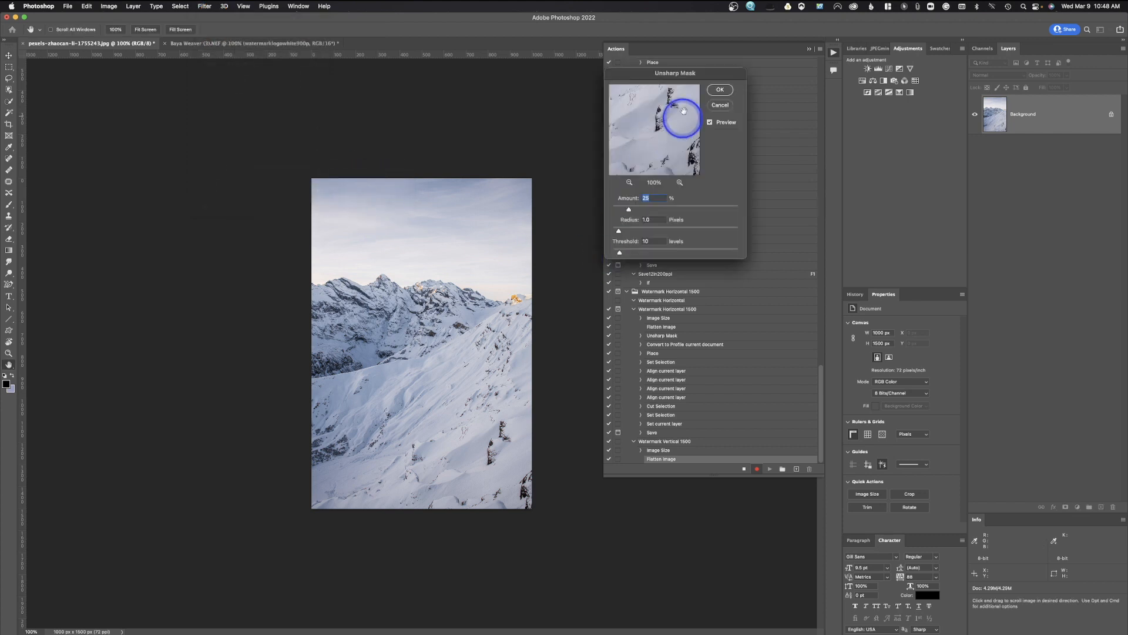
pyautogui.click(720, 90)
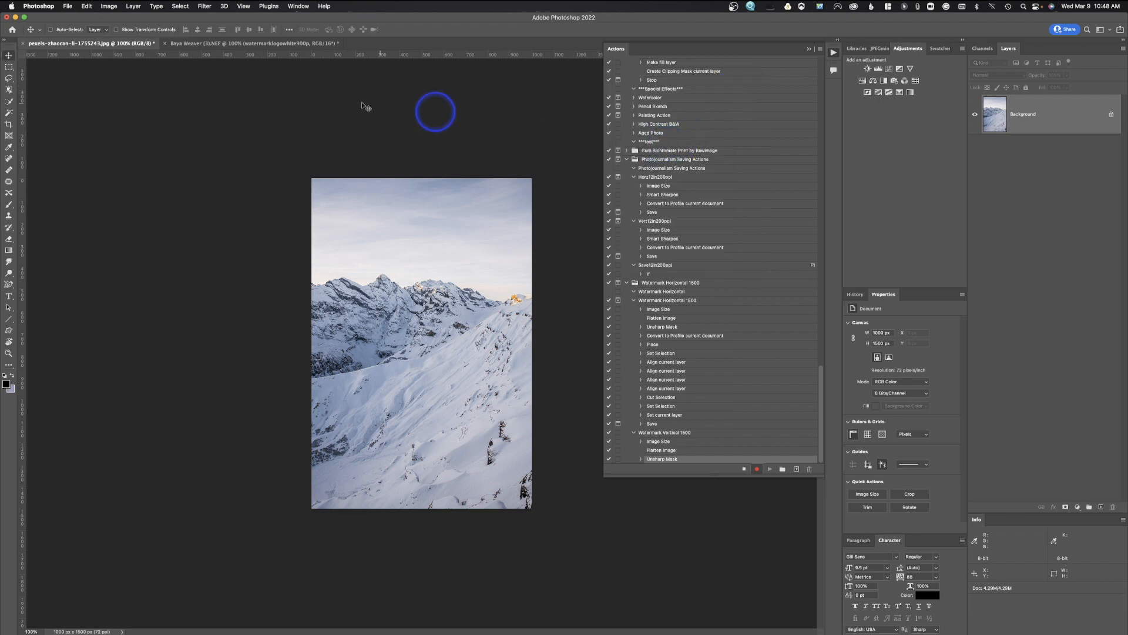
# Convert the photo to the sRGB profile.
pyautogui.click(87, 5)
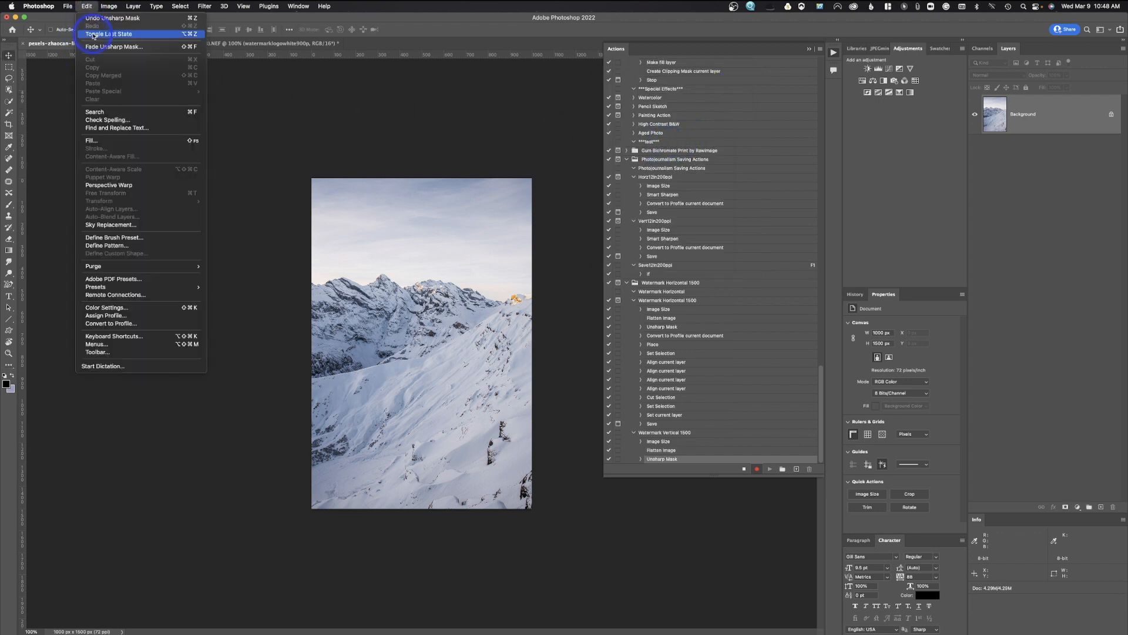
pyautogui.click(132, 324)
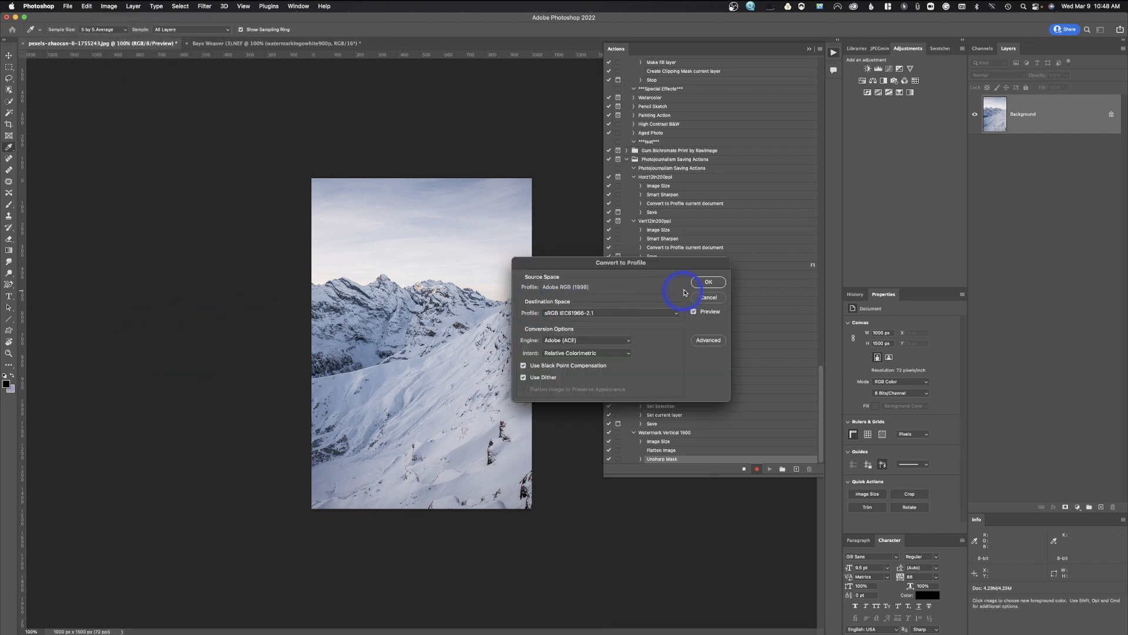
pyautogui.click(707, 282)
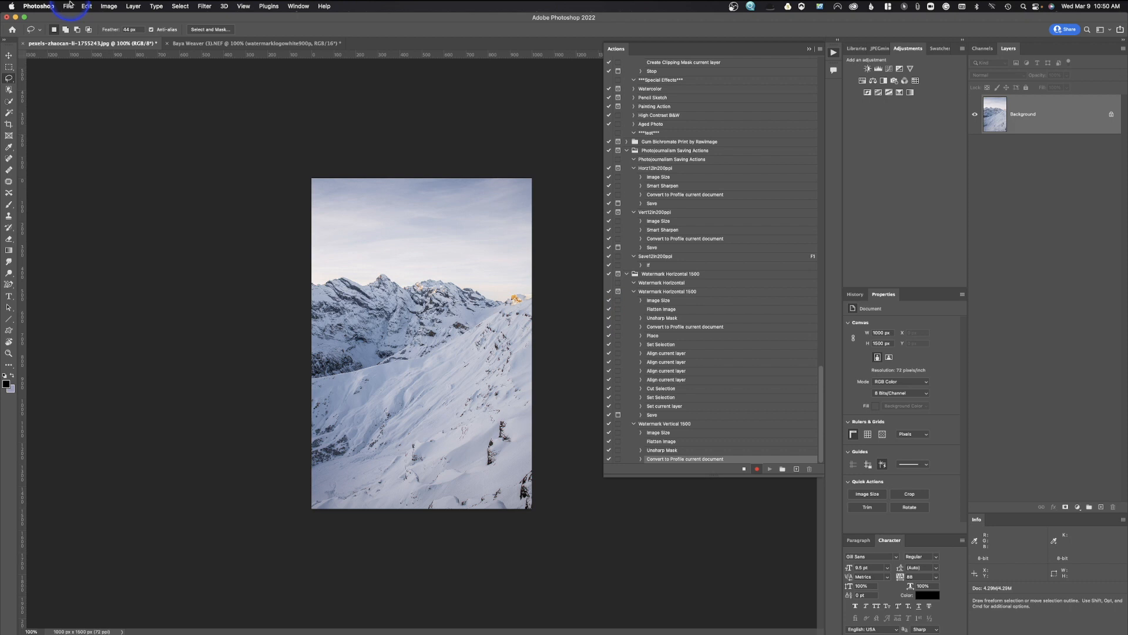
# Place the watermarklogowhite900p.psd logo file into the mountain photo.
pyautogui.click(68, 6)
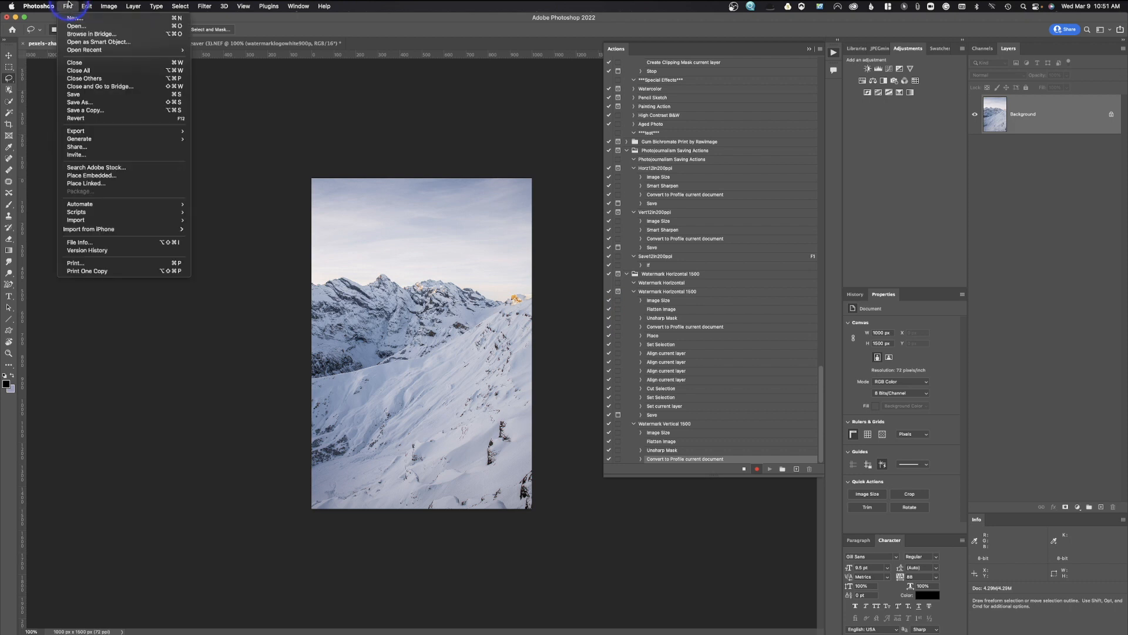
pyautogui.click(83, 183)
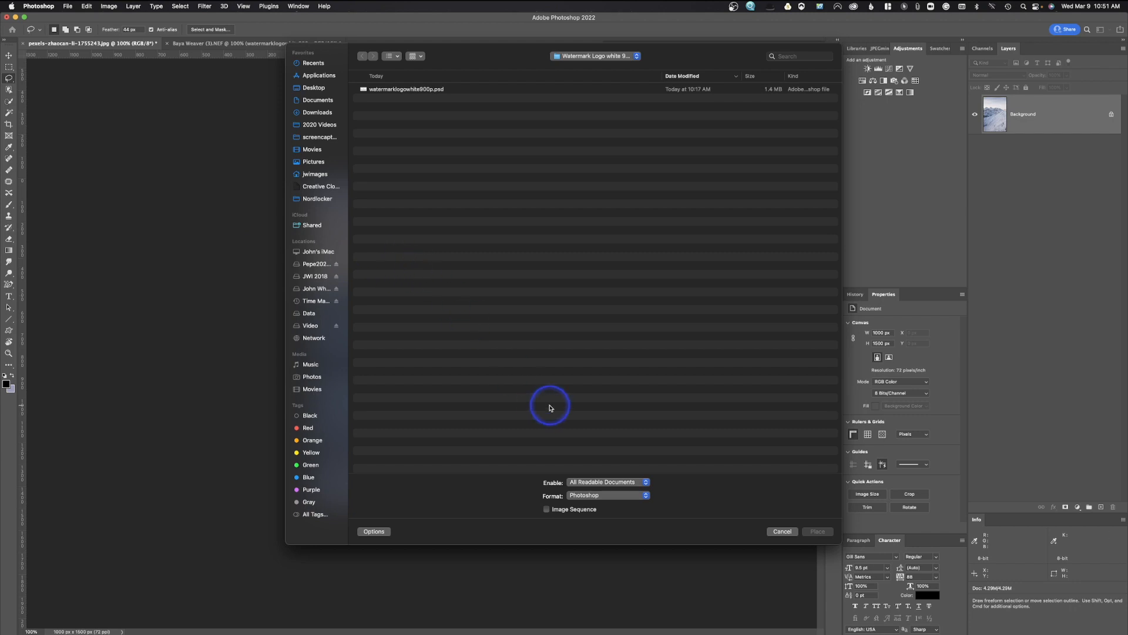
pyautogui.click(523, 90)
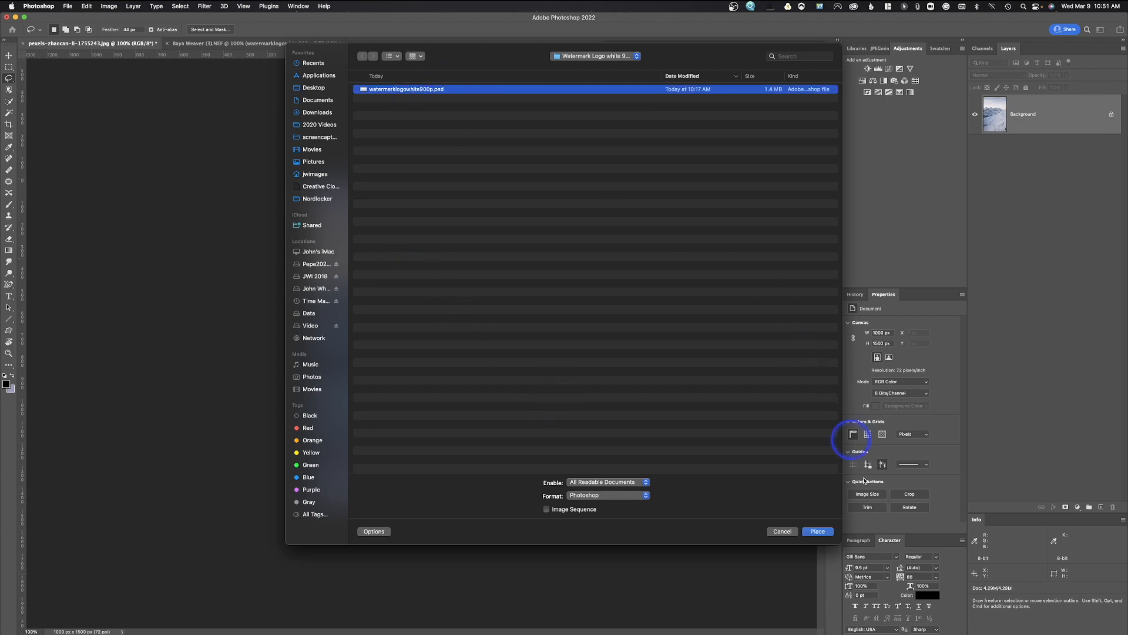
pyautogui.click(818, 532)
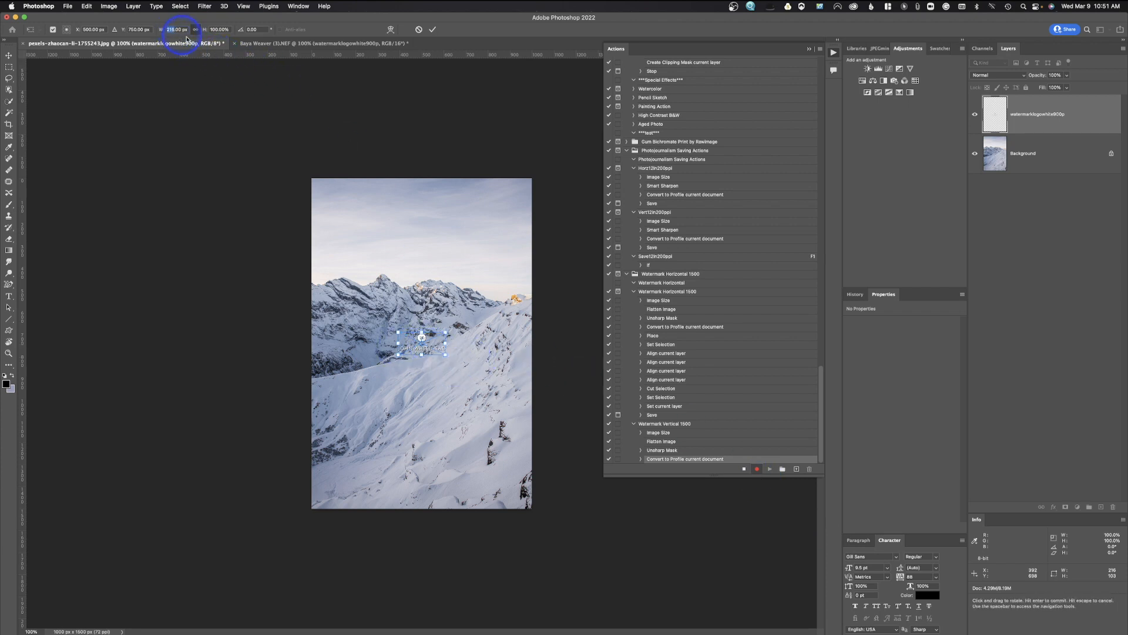
# Scale the placed logo to 300 px wide and commit the transform.
pyautogui.write('300')
pyautogui.press('Return')
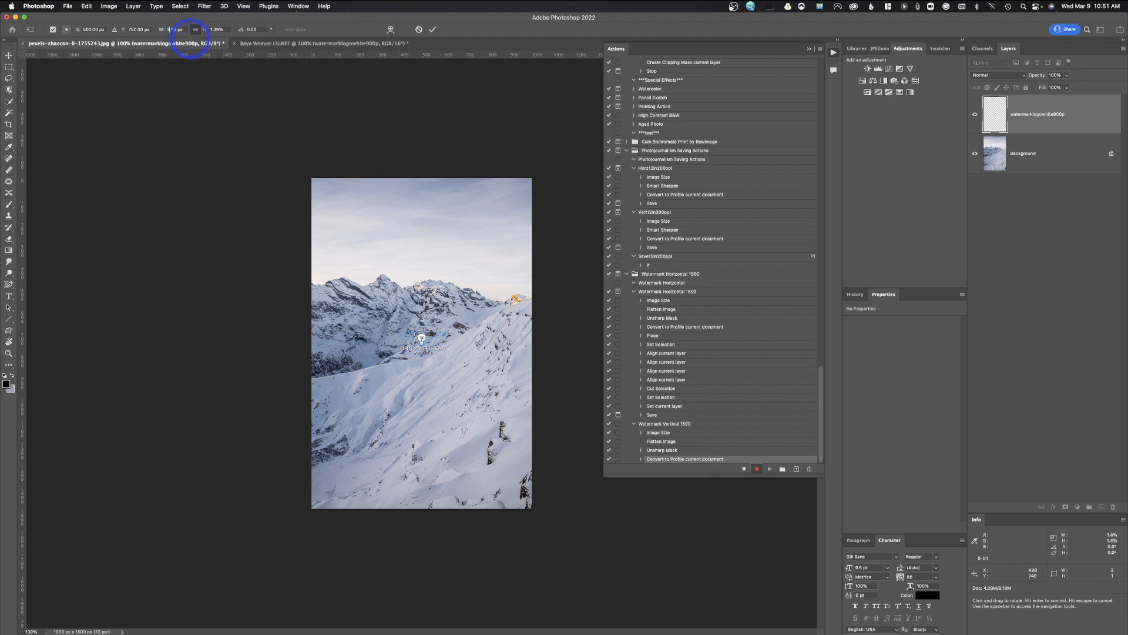
pyautogui.write('0')
pyautogui.press('Return')
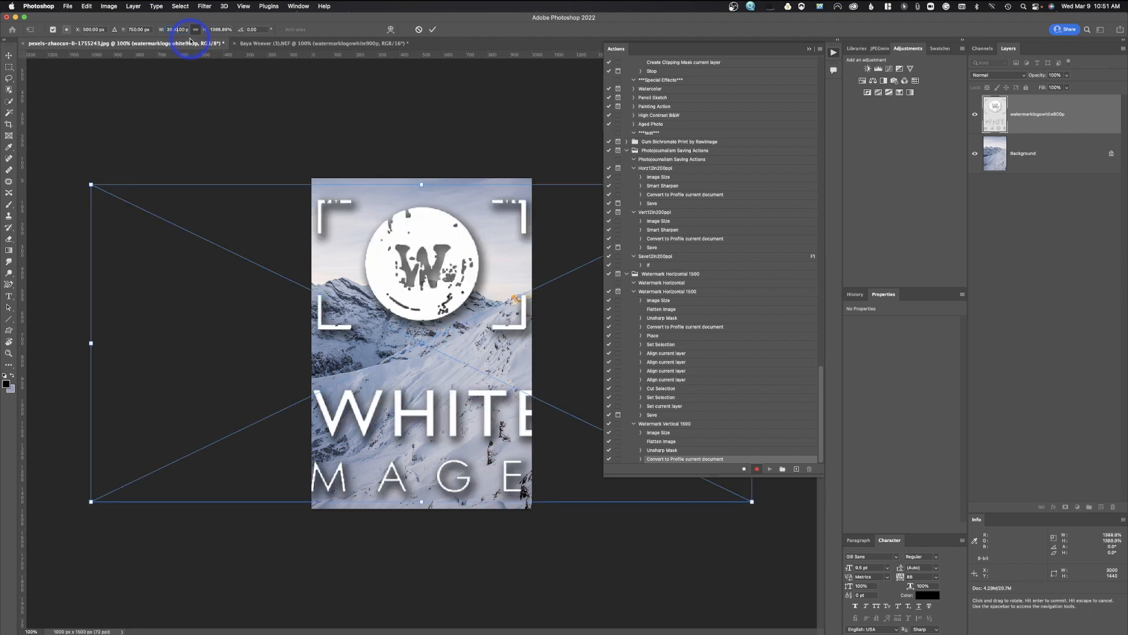
pyautogui.press('BackSpace')
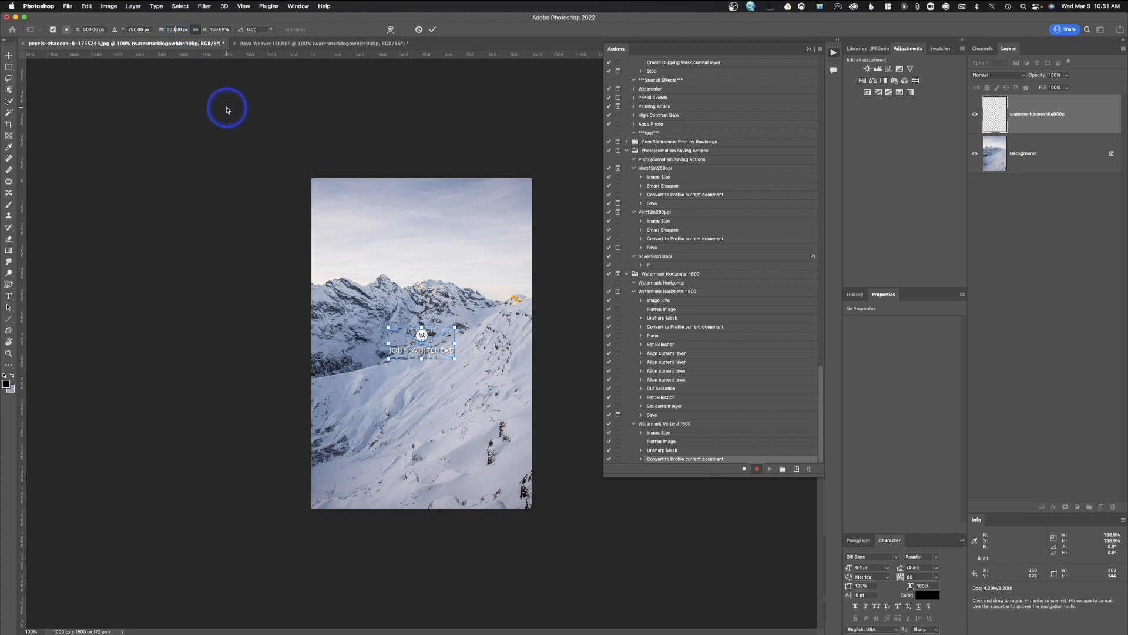
pyautogui.click(432, 31)
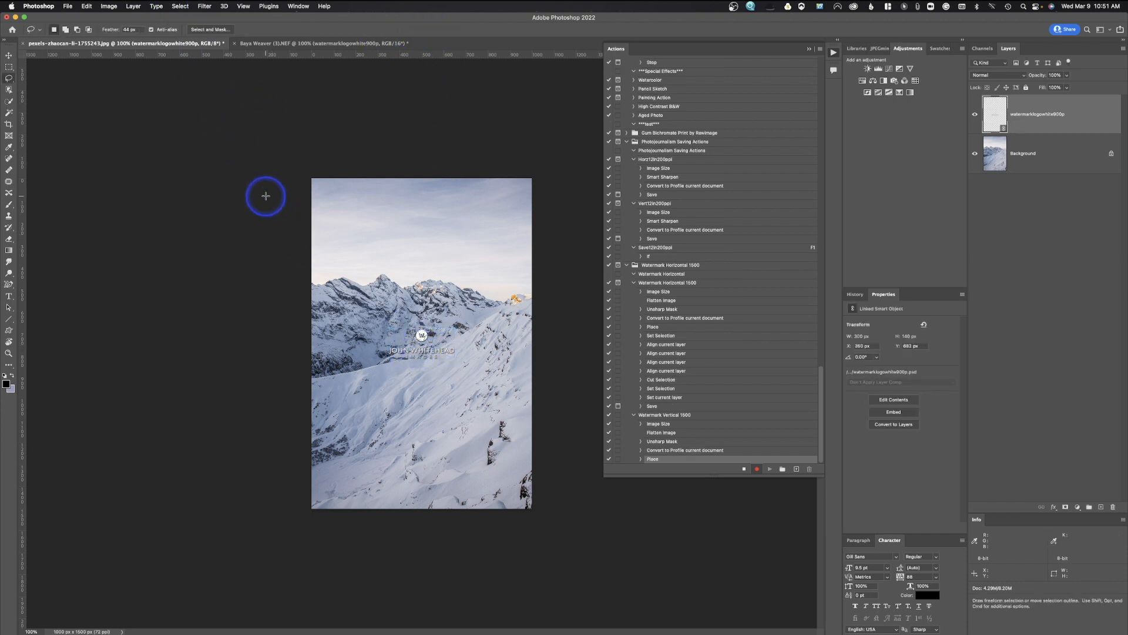
pyautogui.click(9, 57)
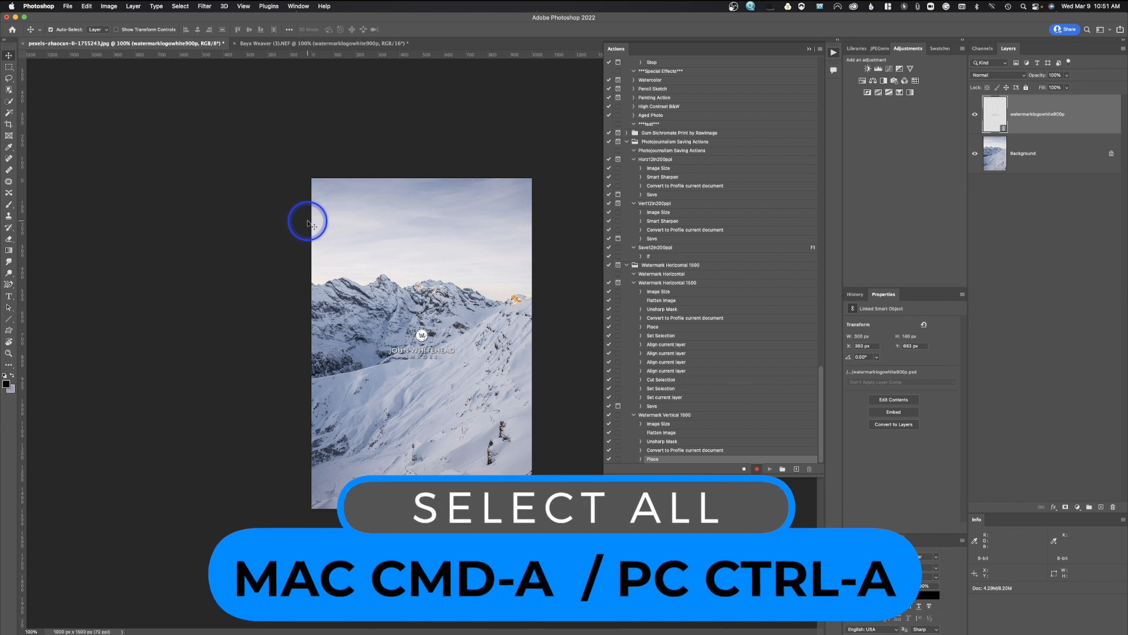
# Align the watermark to the bottom-right corner, then nudge it 20 px up and 20 px left.
pyautogui.press('super+a')
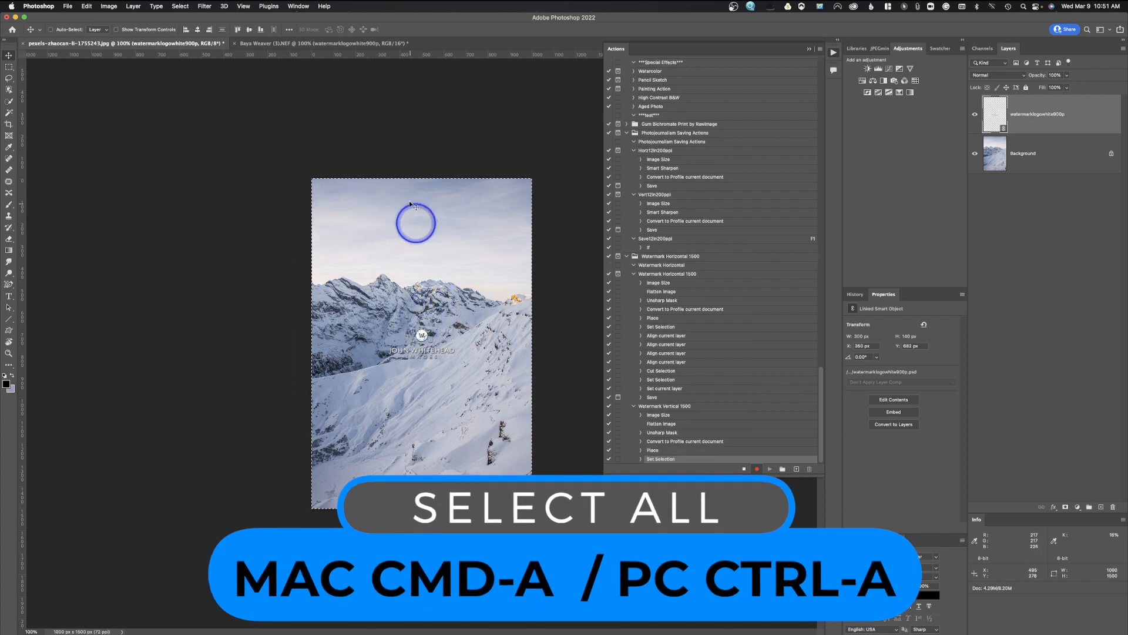
pyautogui.click(209, 30)
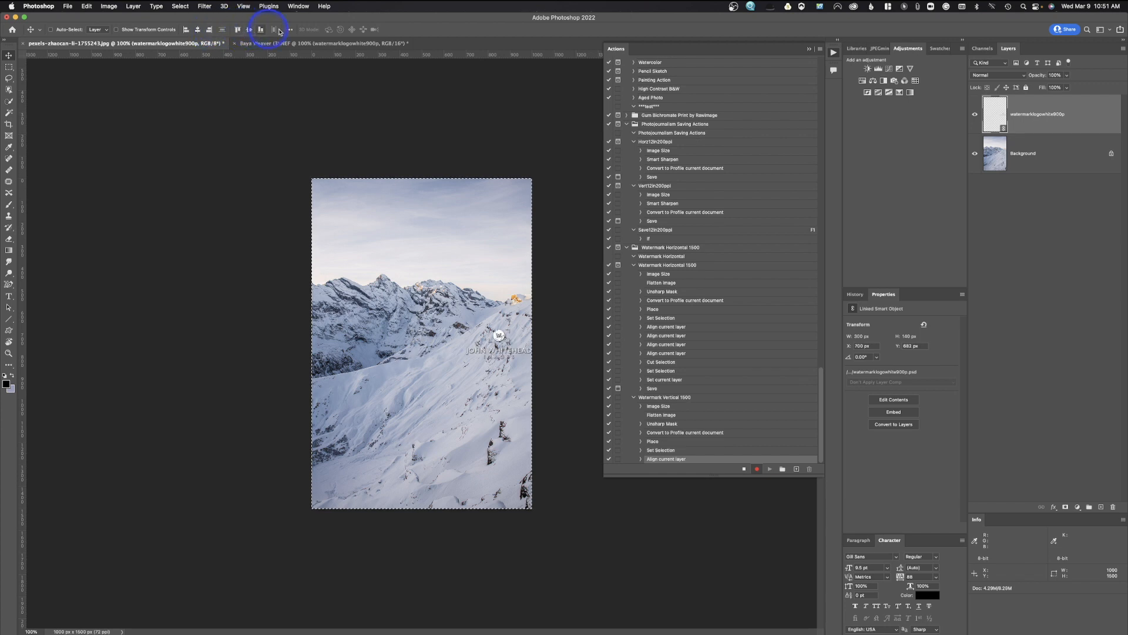
pyautogui.click(261, 30)
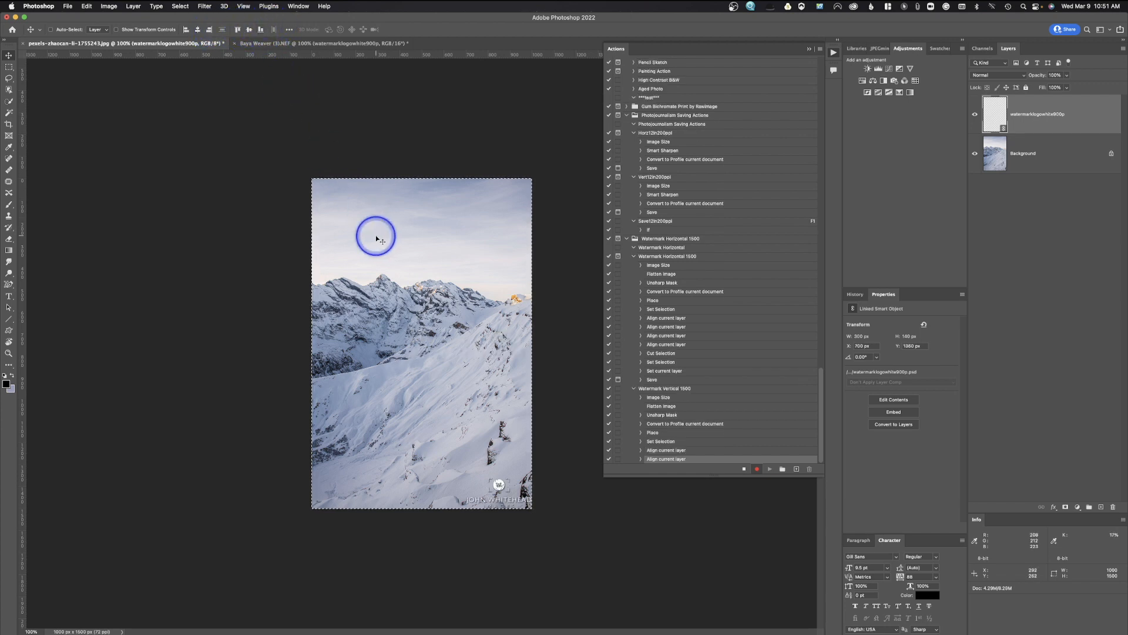
pyautogui.hotkey('shift', 'Up')
pyautogui.hotkey('shift', 'Up')
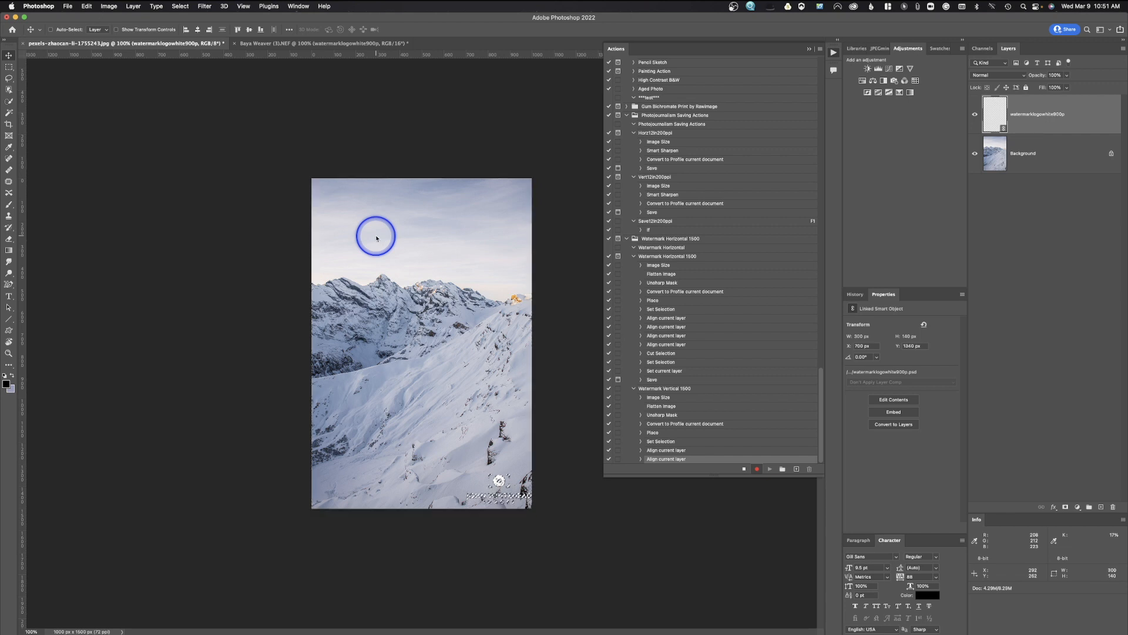
pyautogui.hotkey('shift', 'Left')
pyautogui.hotkey('shift', 'Left')
pyautogui.press('super+d')
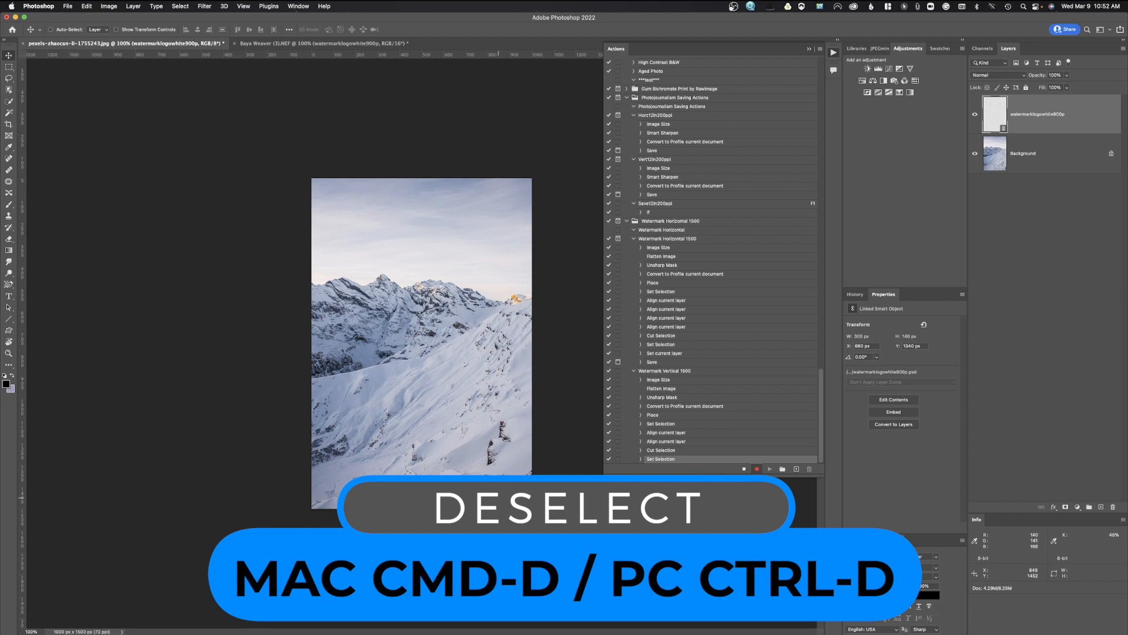
# Lower the watermark layer's opacity to 70%.
pyautogui.click(1067, 78)
pyautogui.moveTo(1065, 86); pyautogui.dragTo(1058, 88)
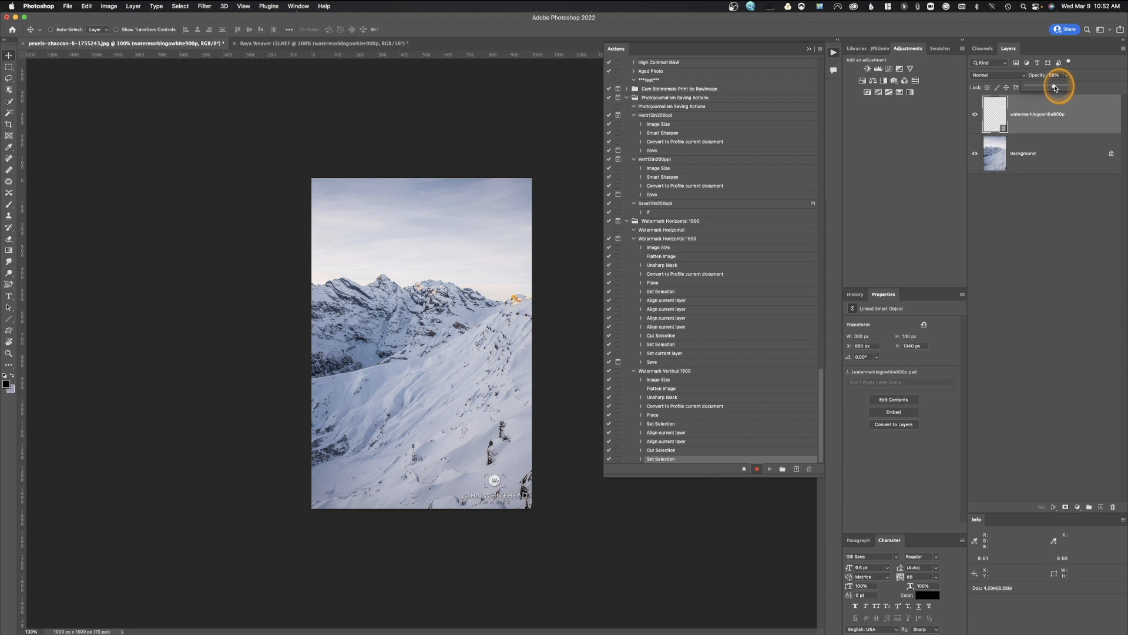
pyautogui.moveTo(1056, 88); pyautogui.dragTo(1056, 87)
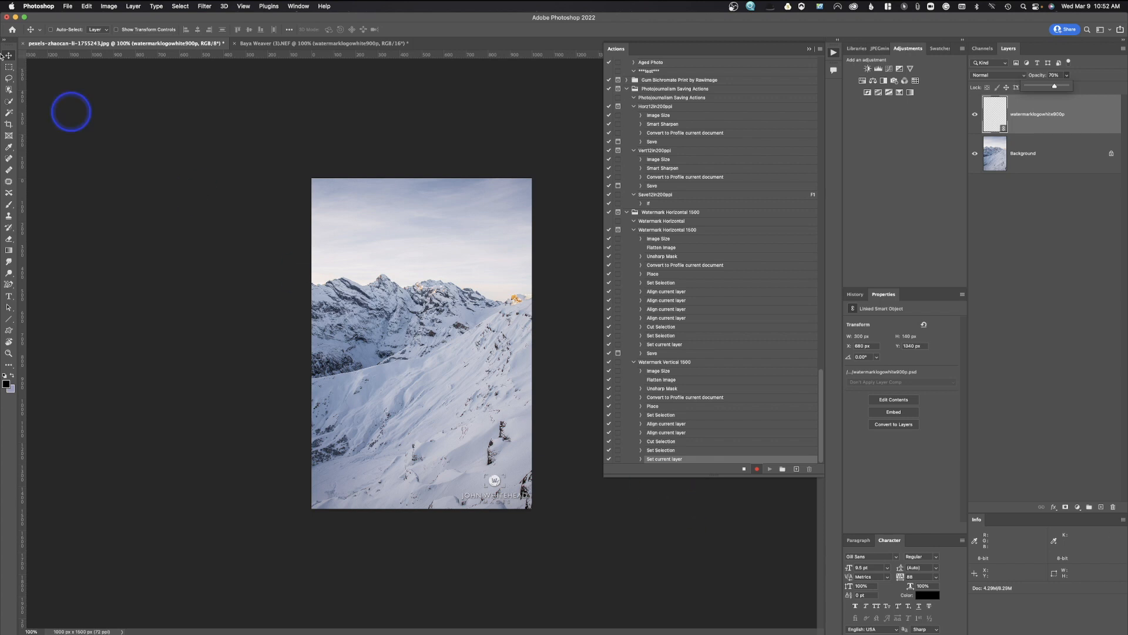
# Save a Baseline (Standard) JPEG copy, renamed with a '5' instead of replacing the existing file.
pyautogui.click(67, 6)
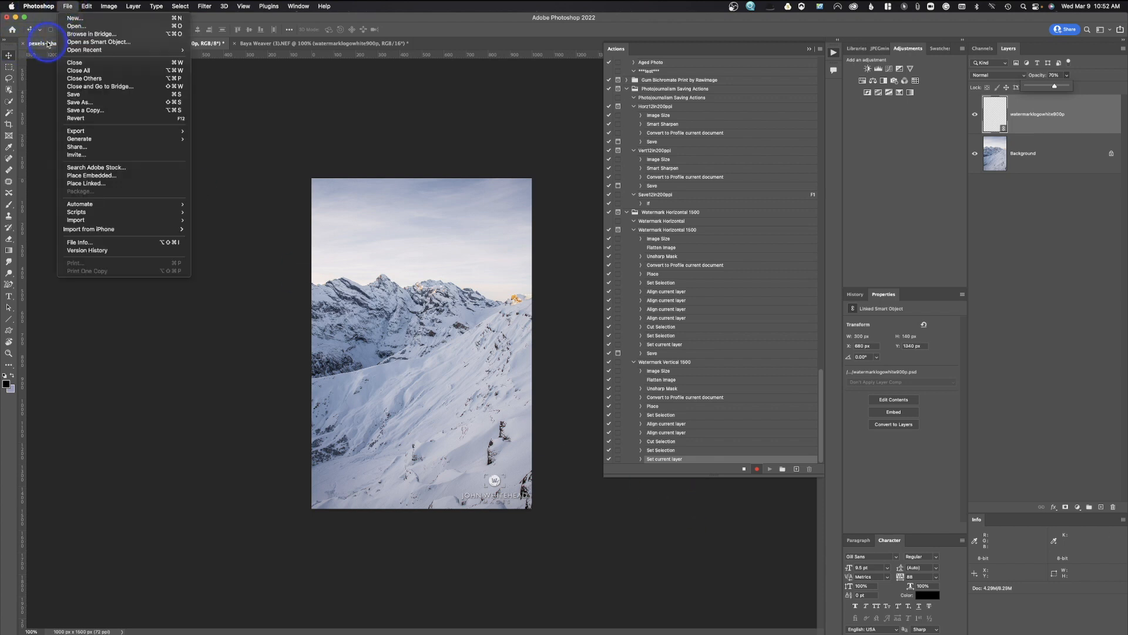
pyautogui.click(83, 110)
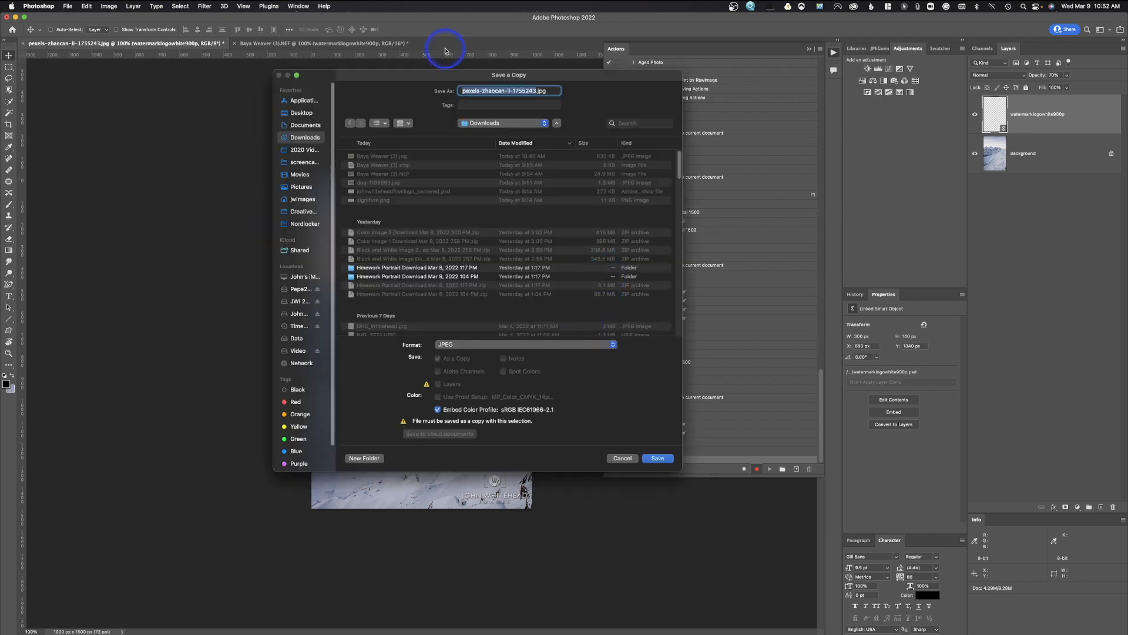
pyautogui.click(658, 459)
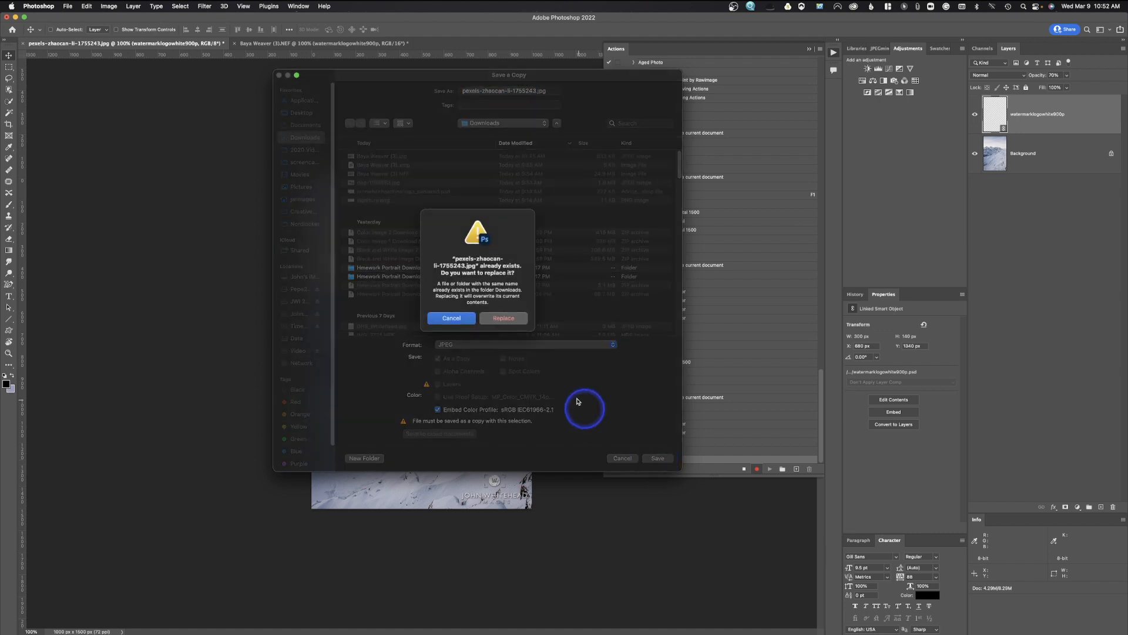
pyautogui.click(451, 318)
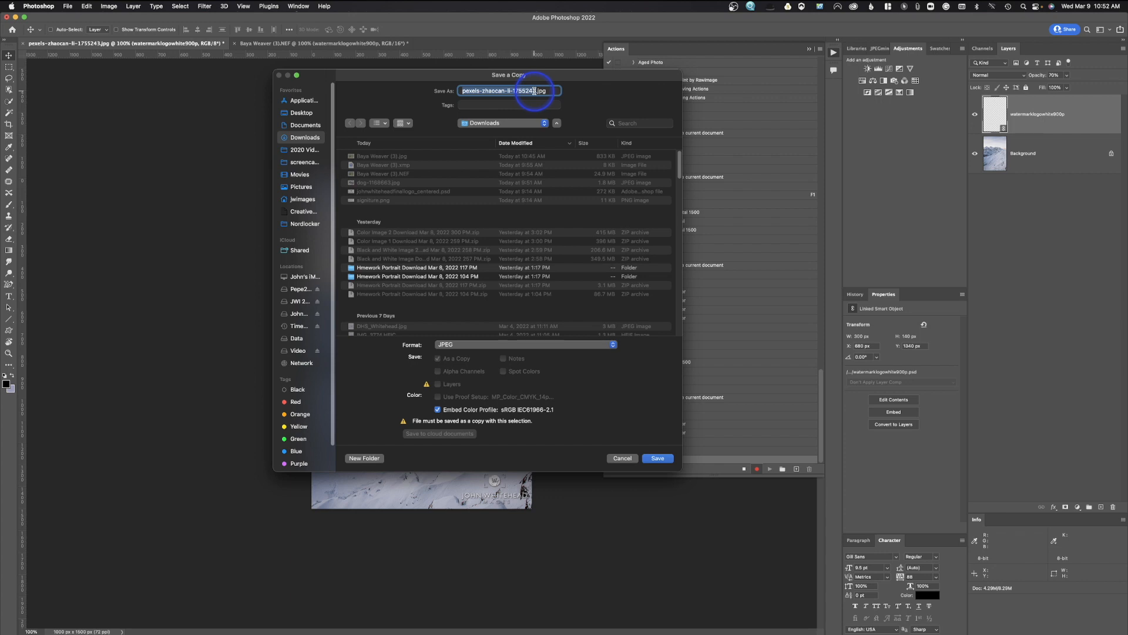
pyautogui.write('555')
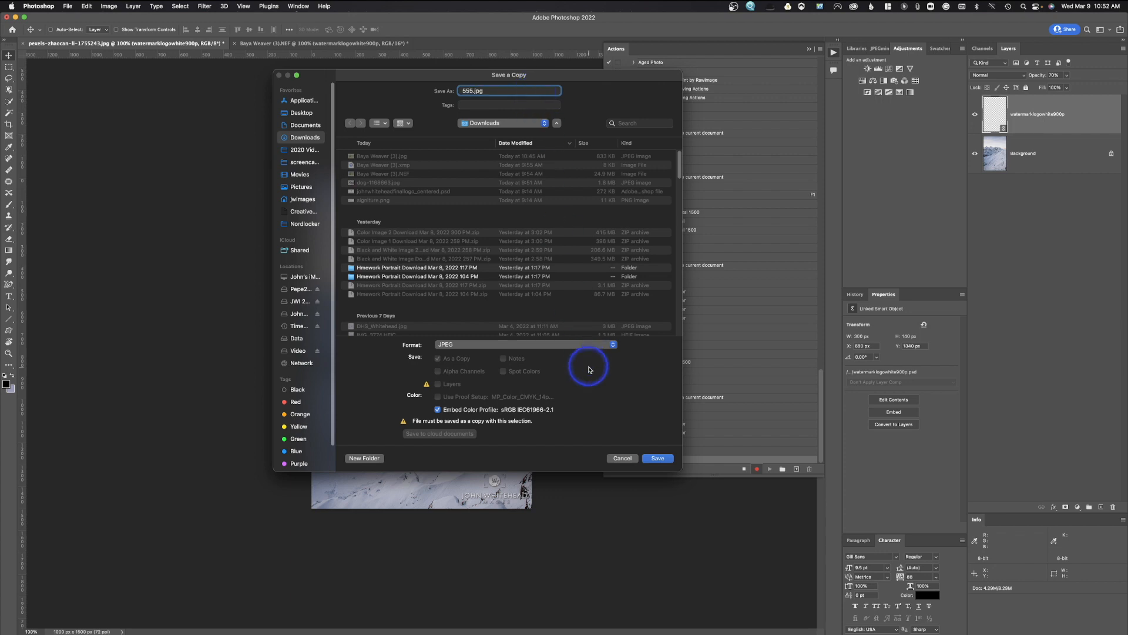
pyautogui.click(657, 460)
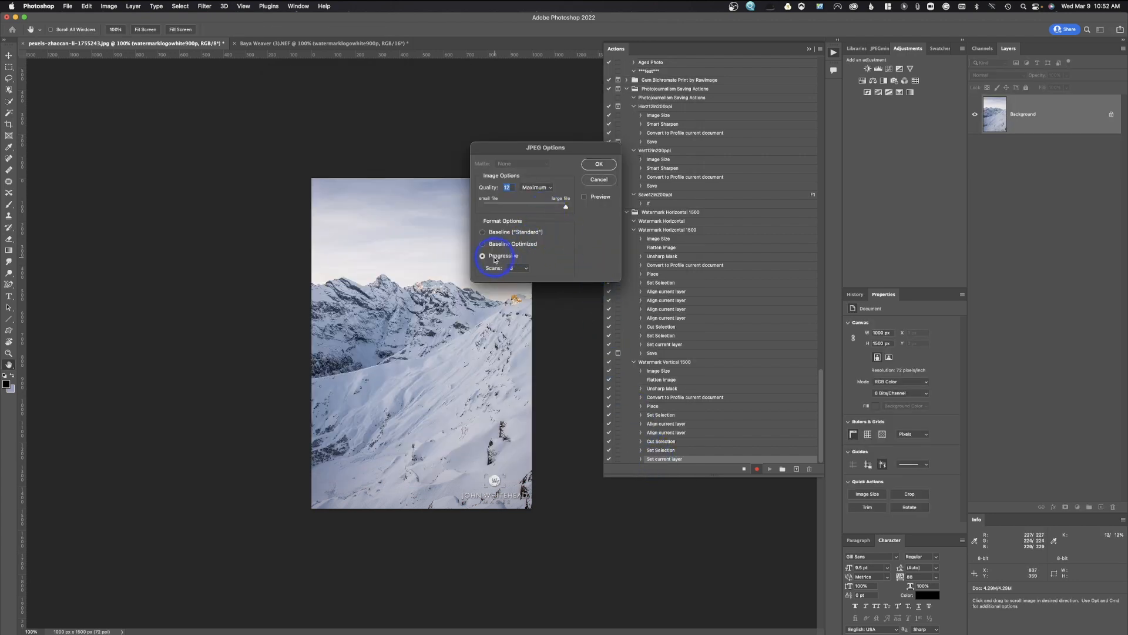
pyautogui.click(482, 233)
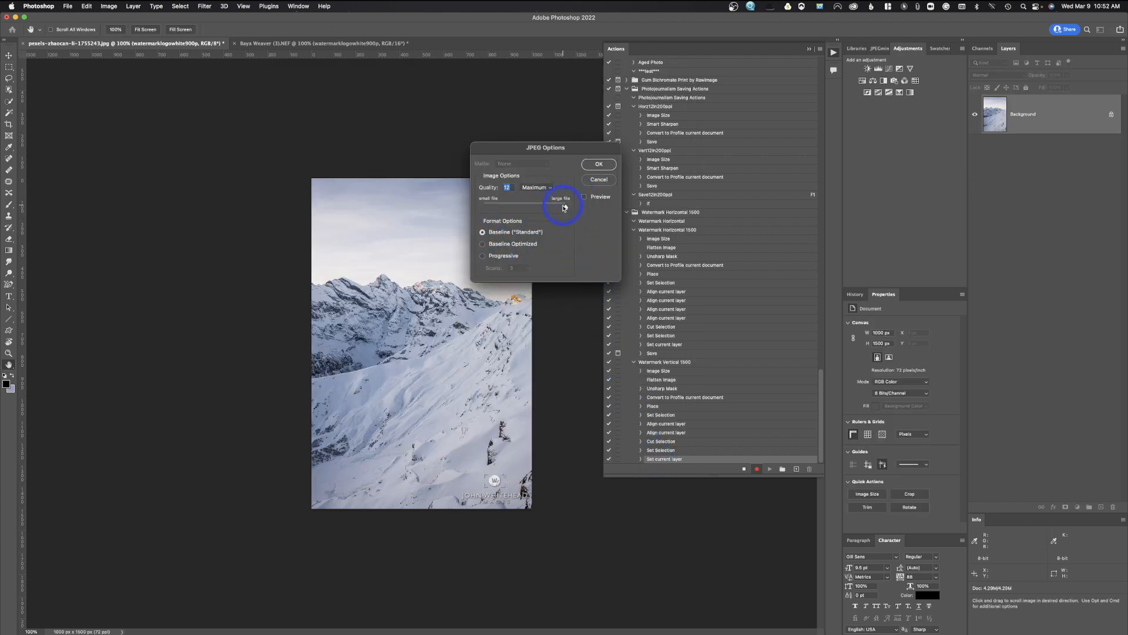
pyautogui.click(597, 165)
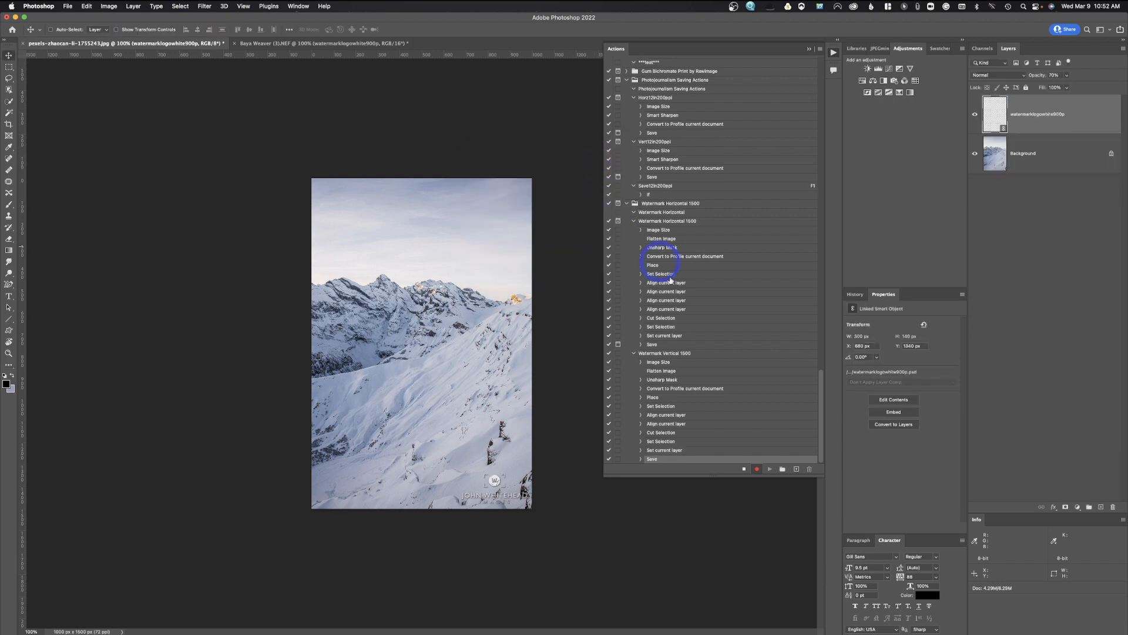
# Stop recording, make the Save step pause for its dialog, and revert the photo.
pyautogui.click(744, 470)
pyautogui.click(618, 459)
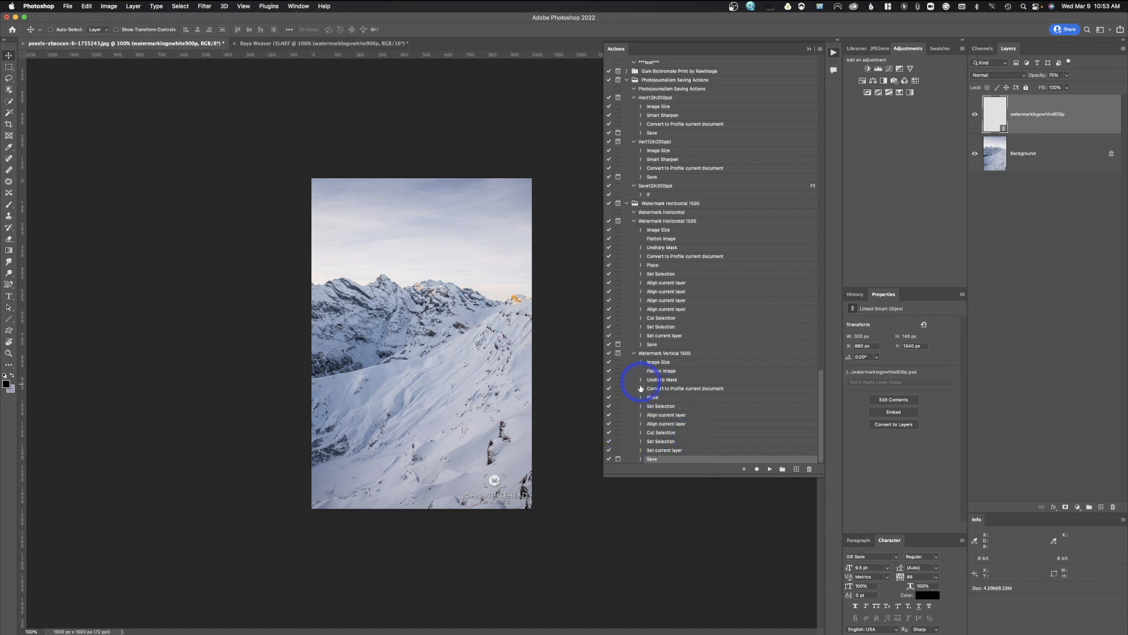
pyautogui.click(68, 6)
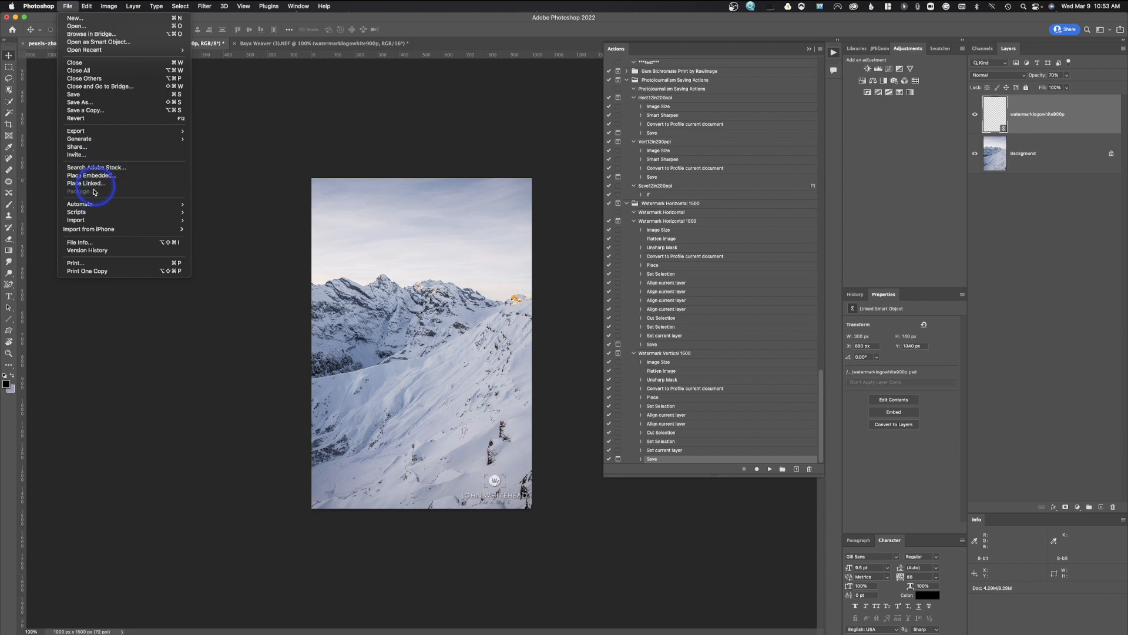
pyautogui.click(82, 110)
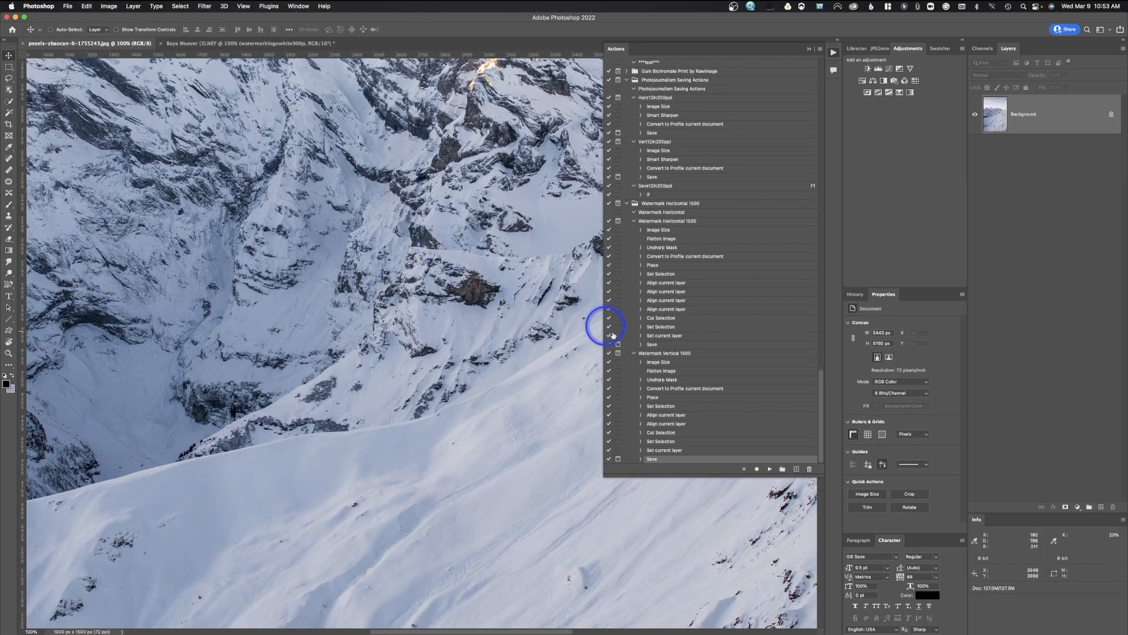
# Play Watermark Vertical 1500 on the full-size mountain photo, cancelling the Save a Copy dialog.
pyautogui.click(655, 353)
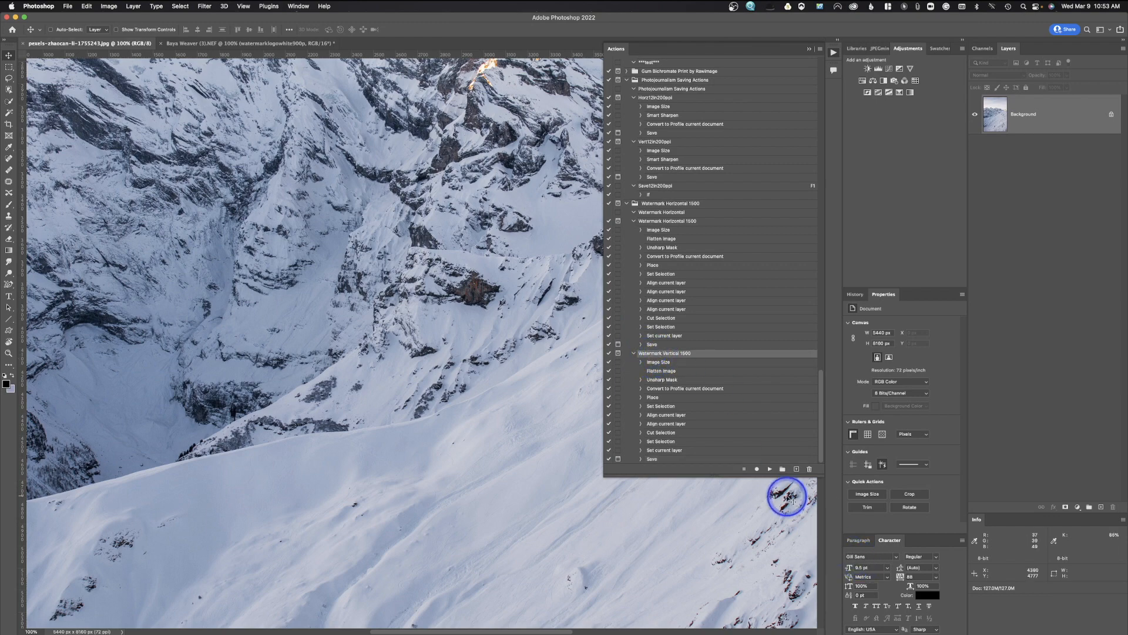
pyautogui.click(770, 469)
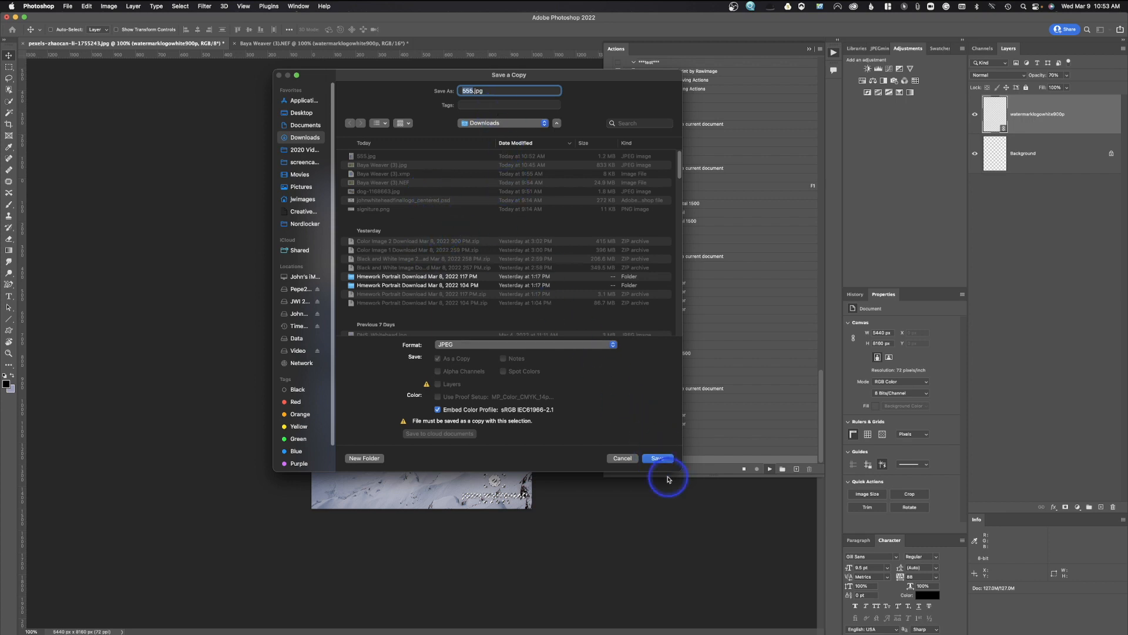
pyautogui.click(625, 456)
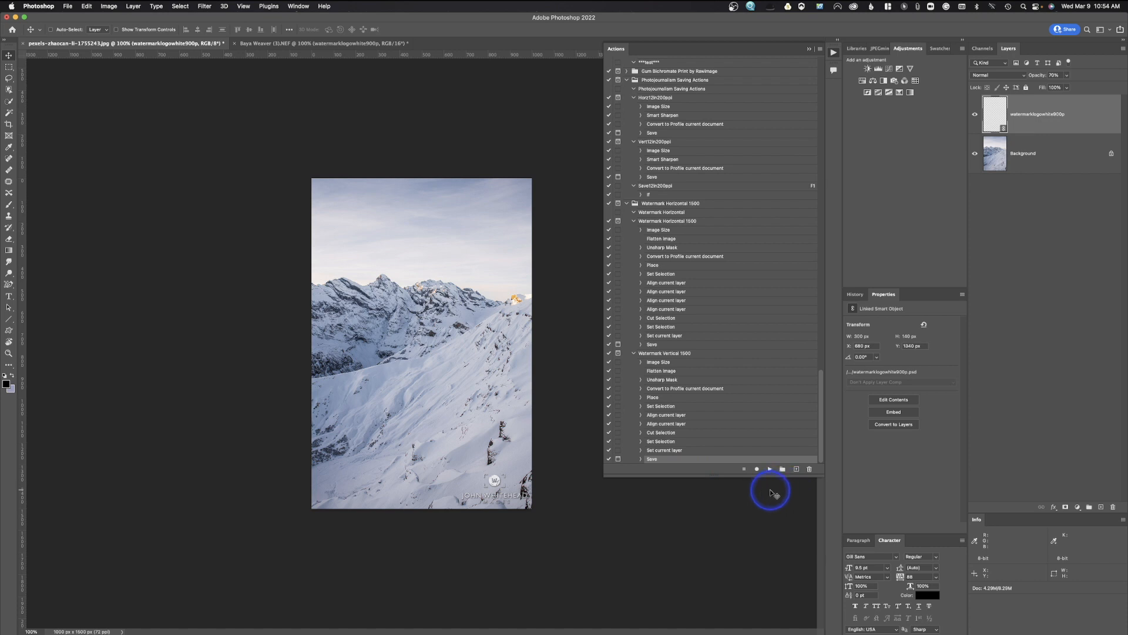
# Name the new action Watermark 1500, assign Shift+F3, colour it blue, and record.
pyautogui.click(797, 469)
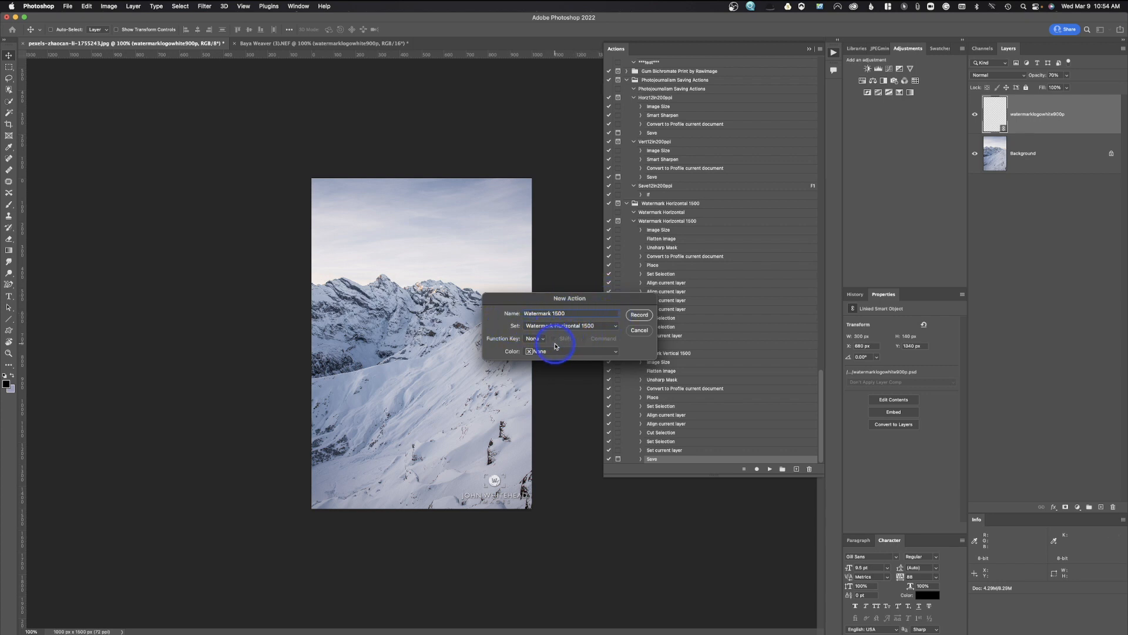
pyautogui.click(535, 339)
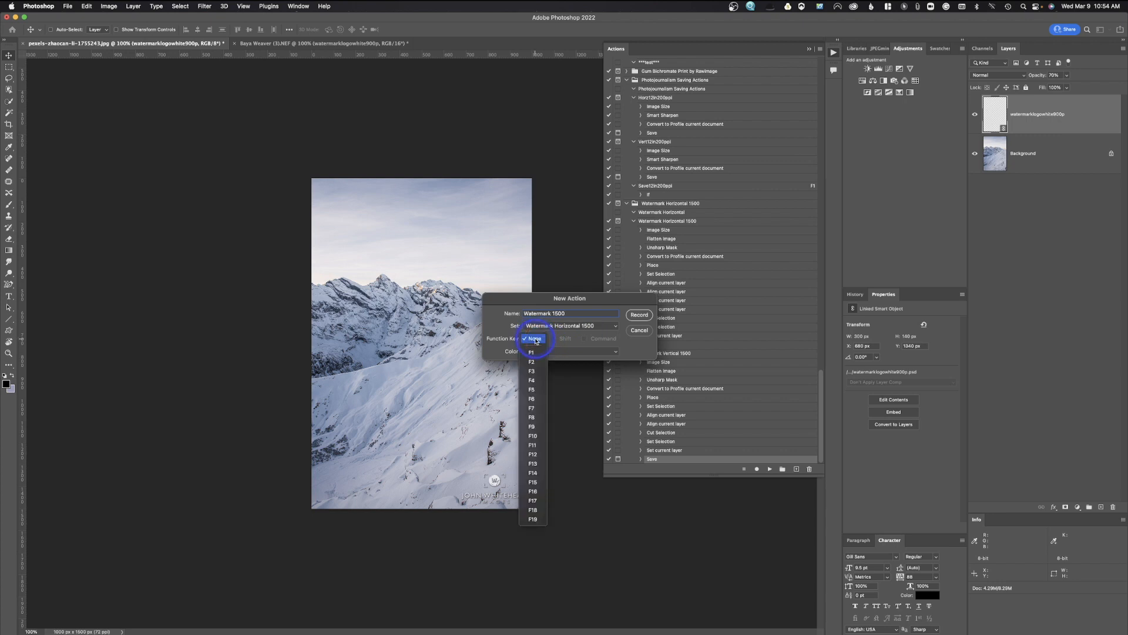
pyautogui.click(540, 371)
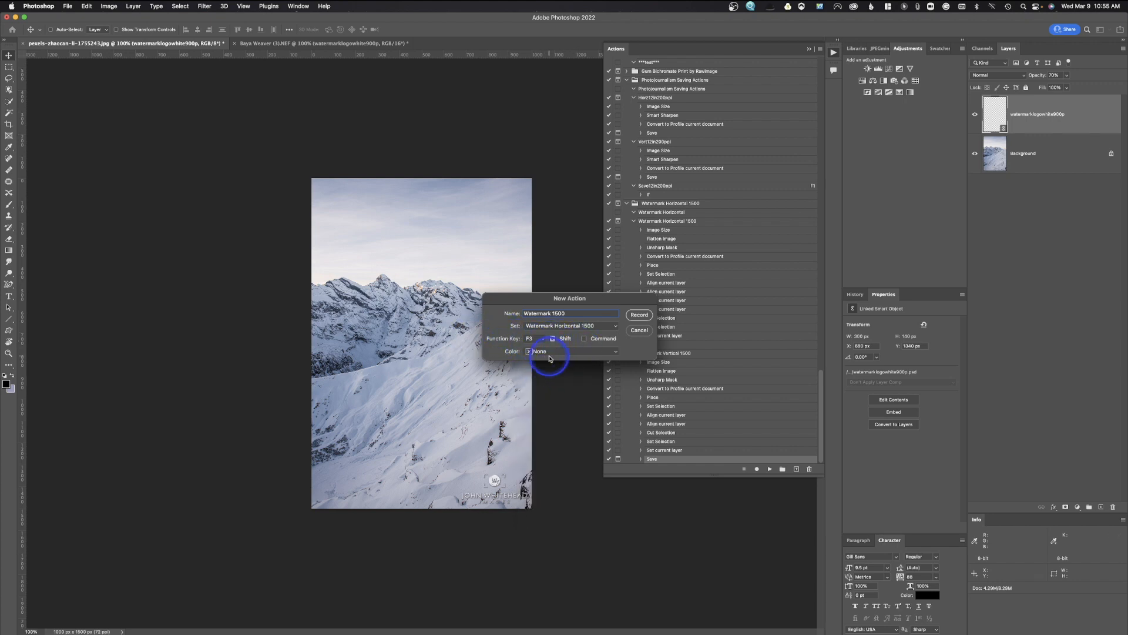
pyautogui.click(547, 352)
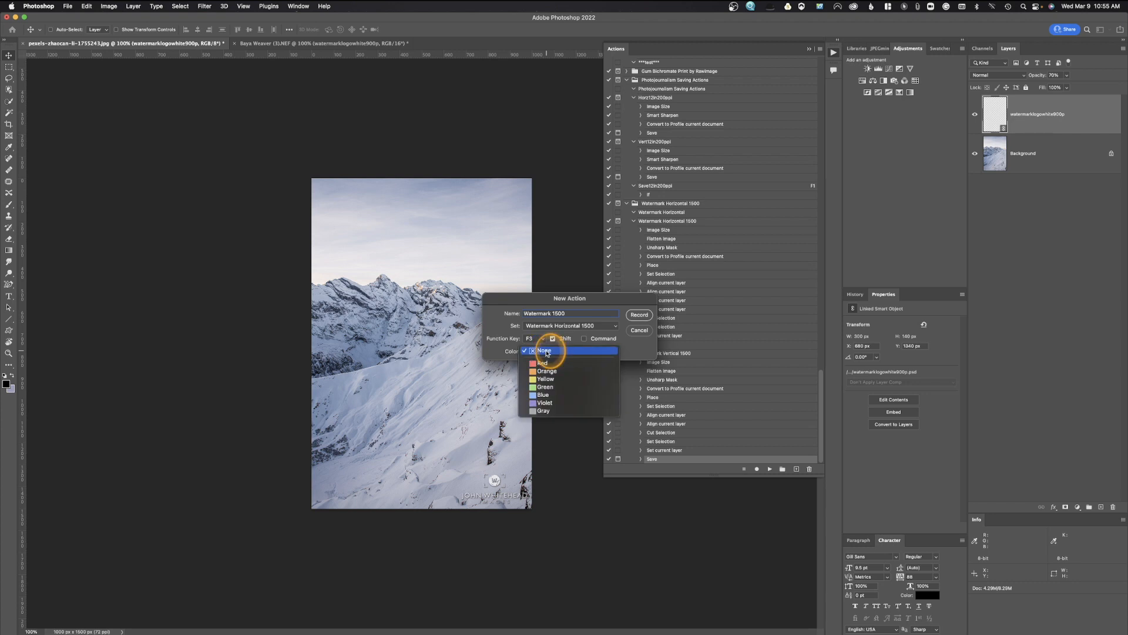
pyautogui.click(546, 395)
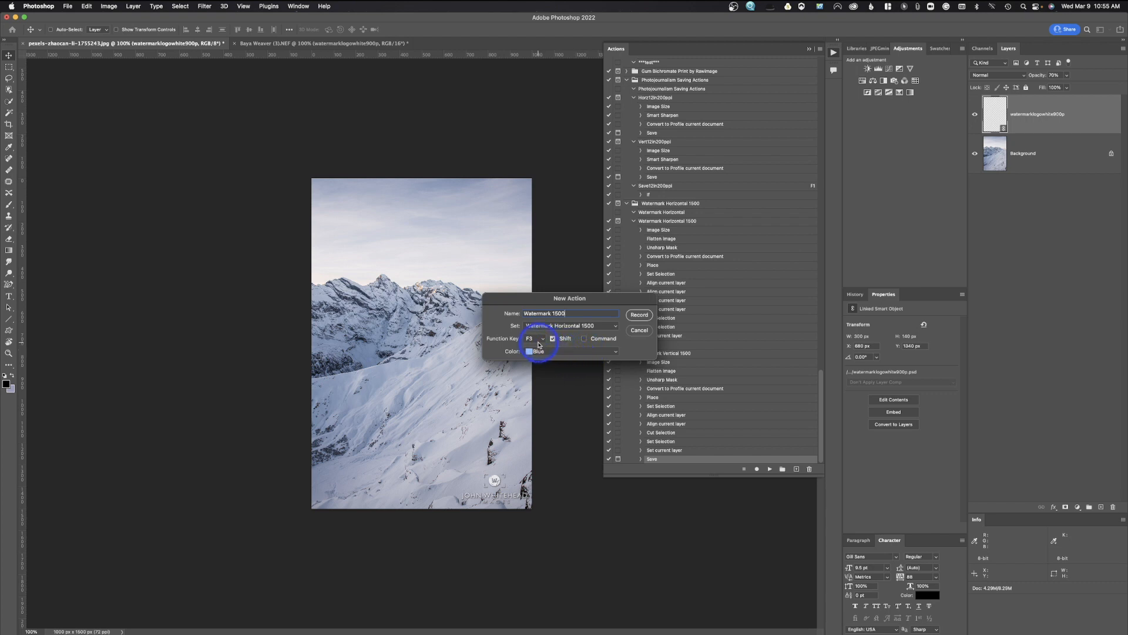
pyautogui.click(637, 316)
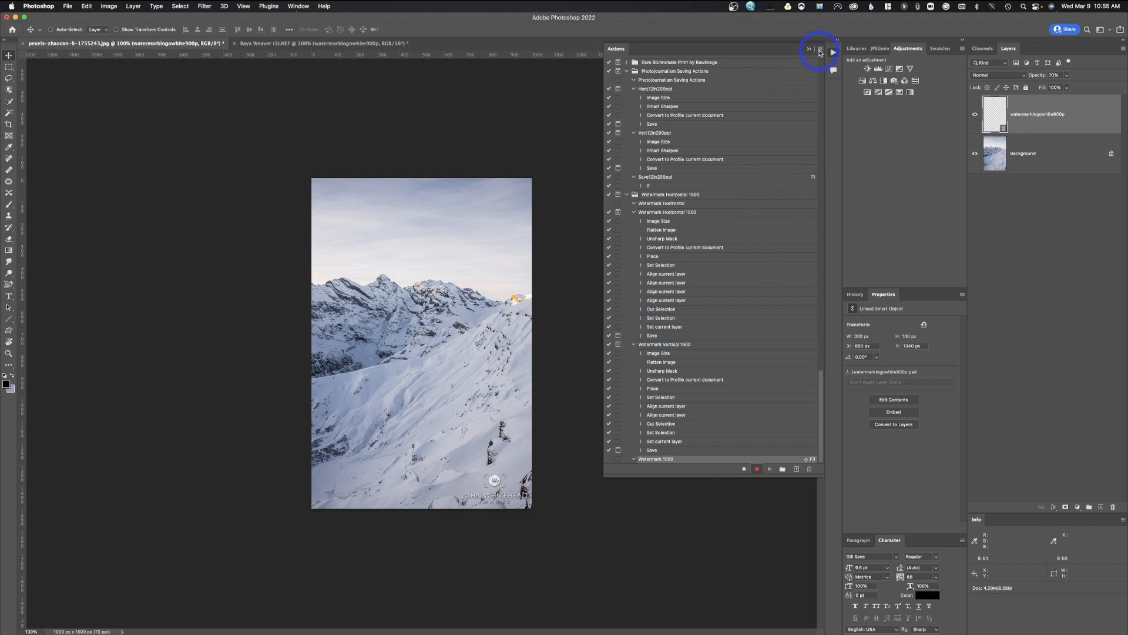
# Add a conditional step: if Document Is Landscape play Watermark Horizontal 1500, else Watermark Vertical 1500; stop recording.
pyautogui.click(821, 50)
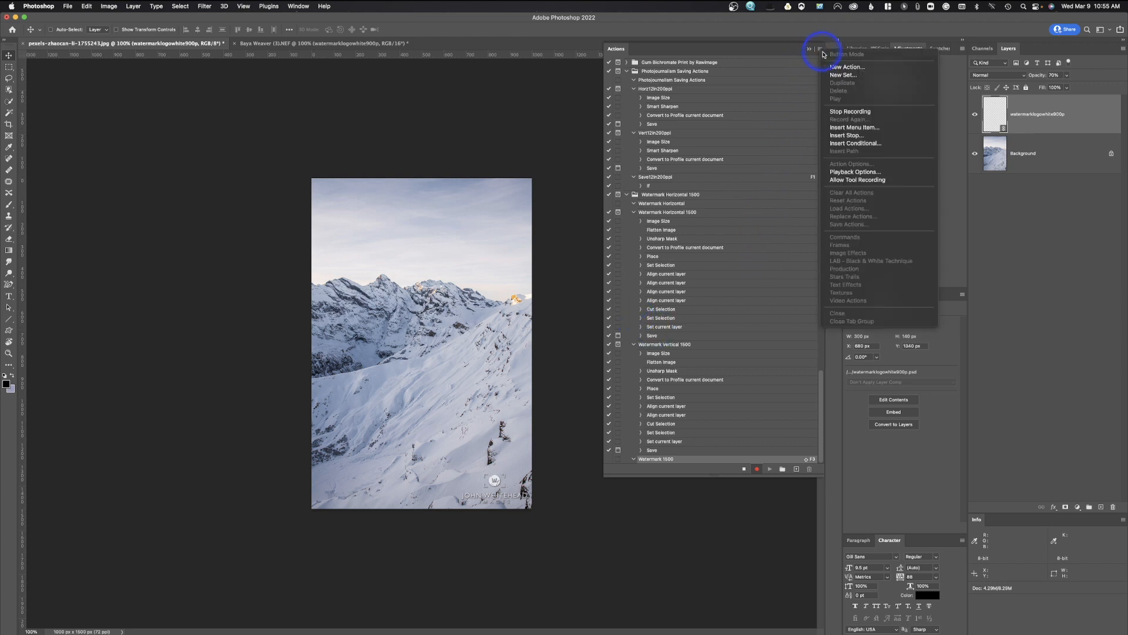
pyautogui.click(854, 144)
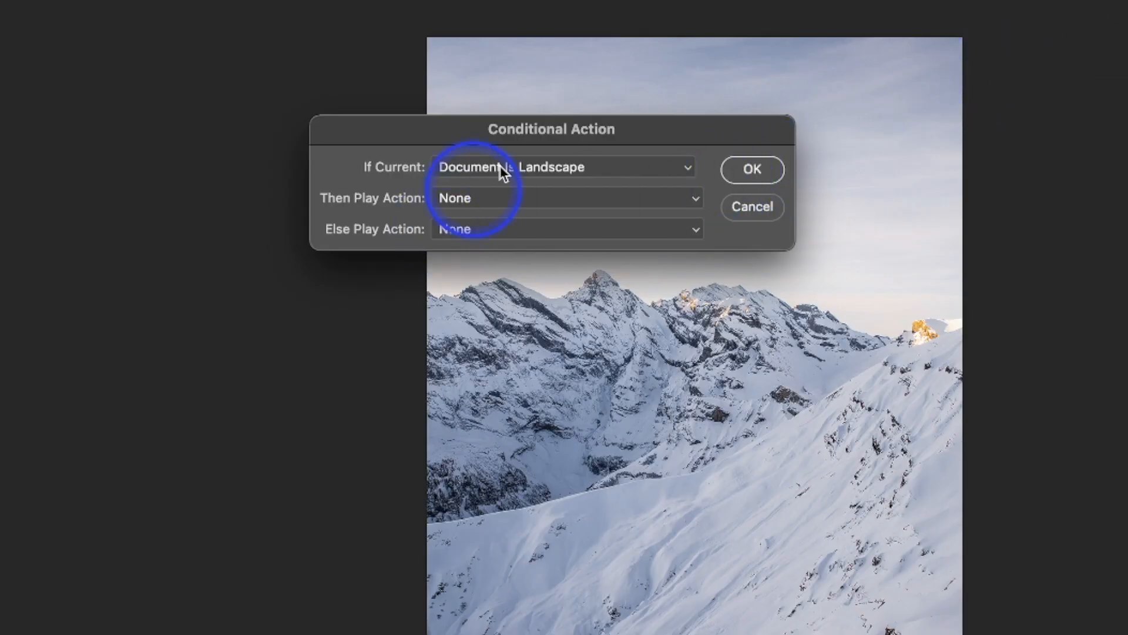
pyautogui.click(522, 171)
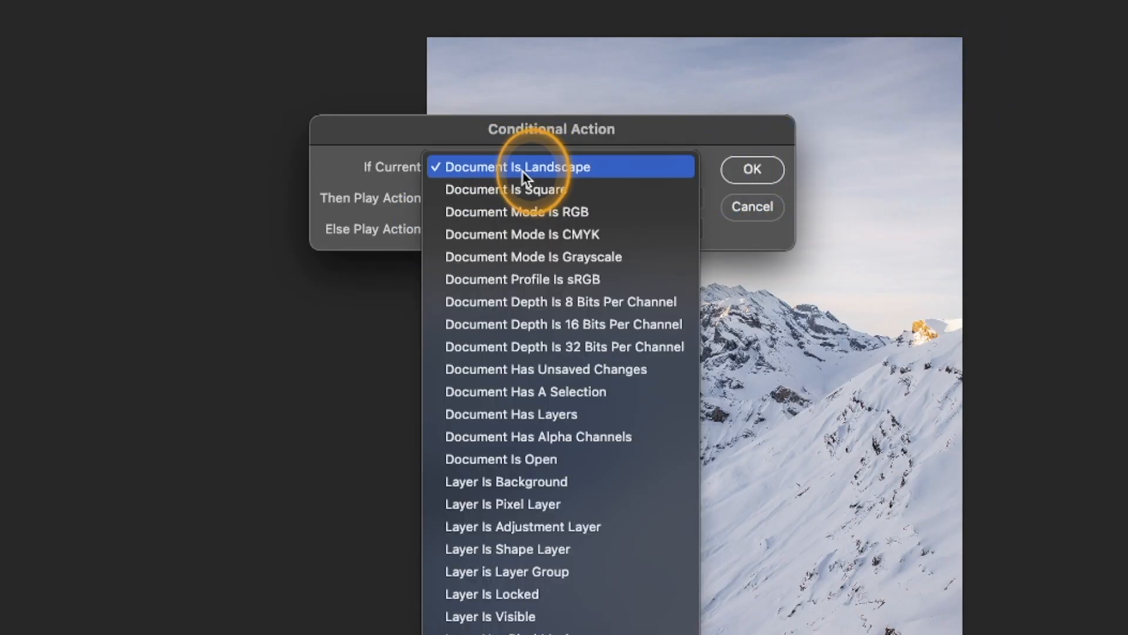
pyautogui.click(524, 172)
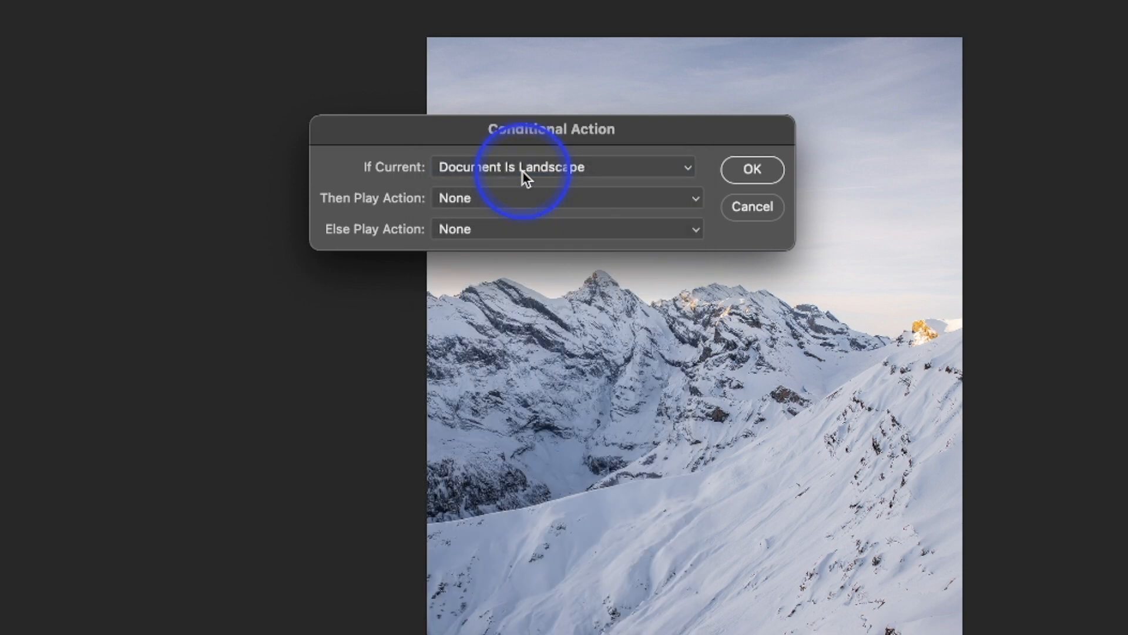
pyautogui.click(590, 203)
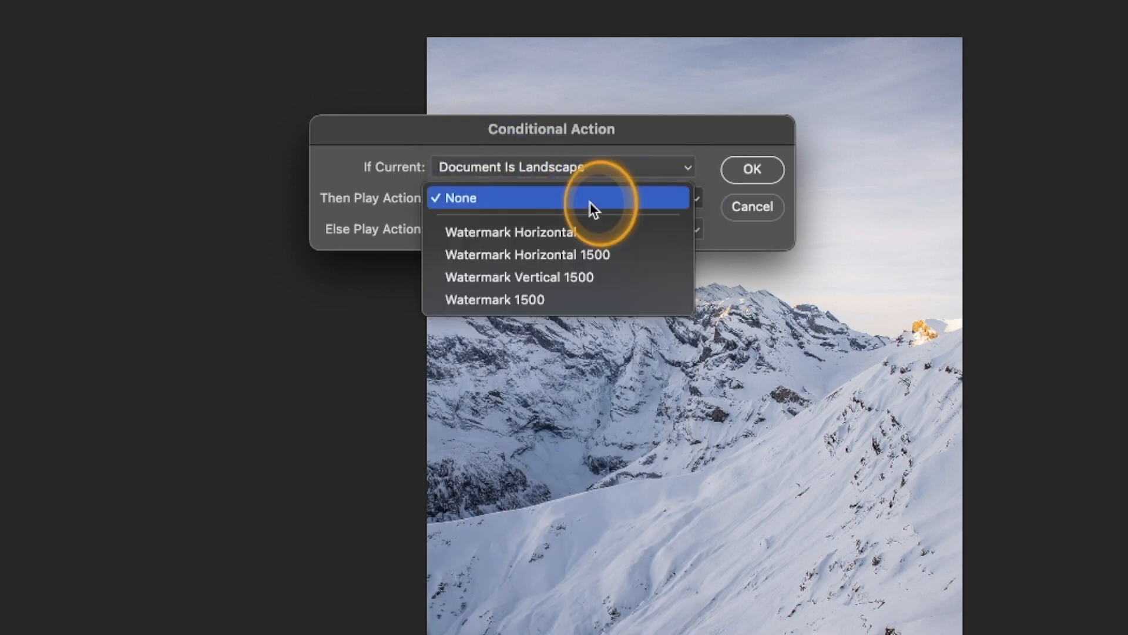
pyautogui.click(601, 256)
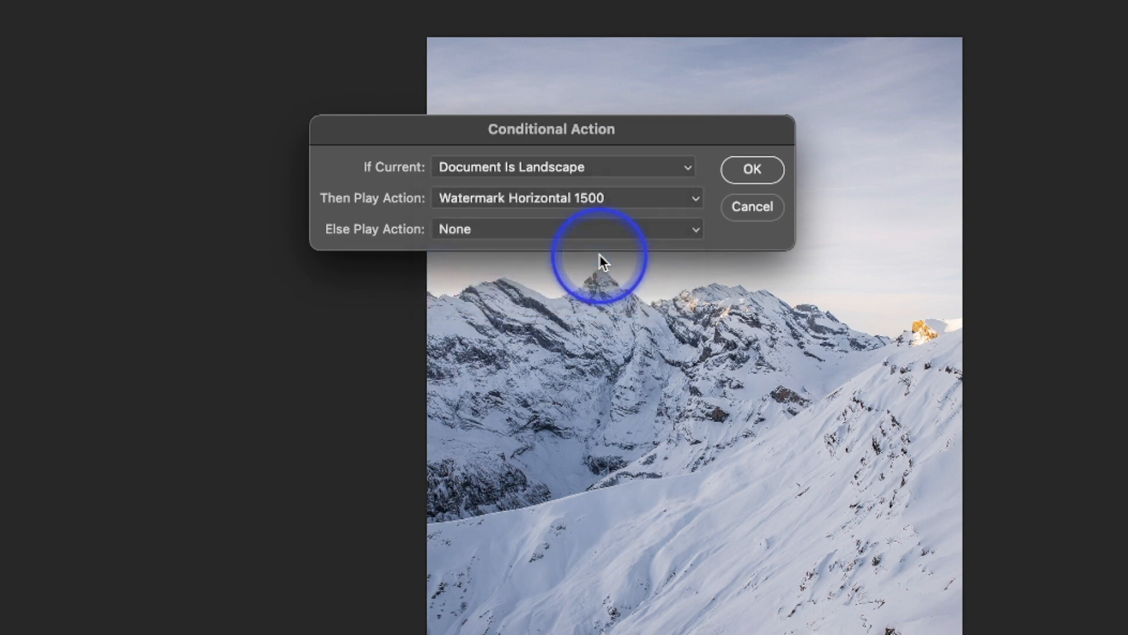
pyautogui.click(555, 229)
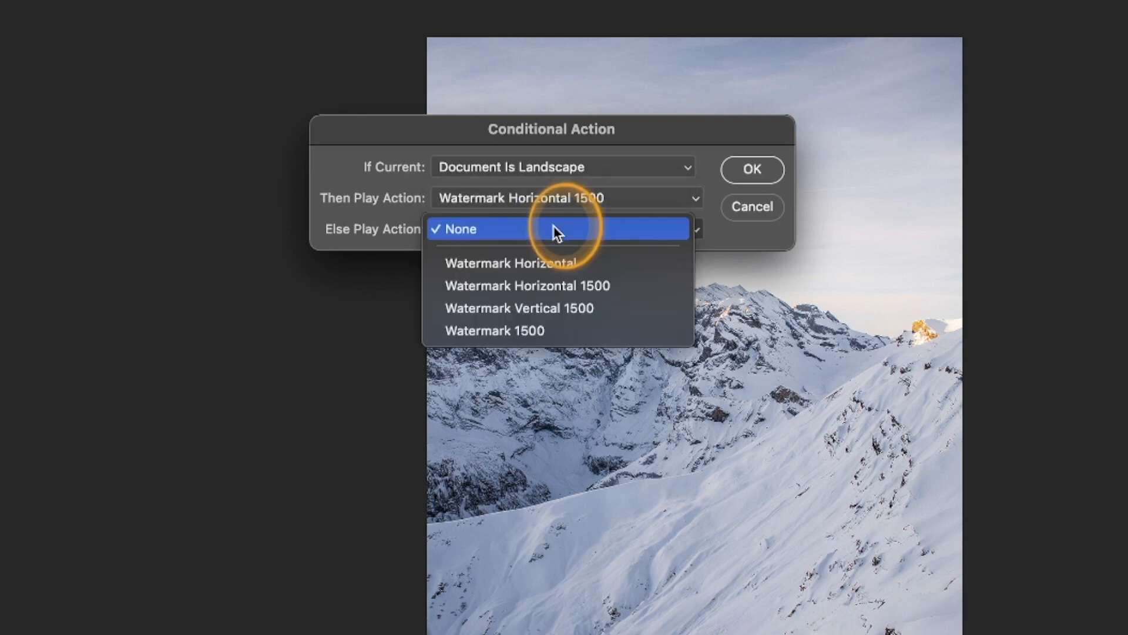
pyautogui.click(571, 308)
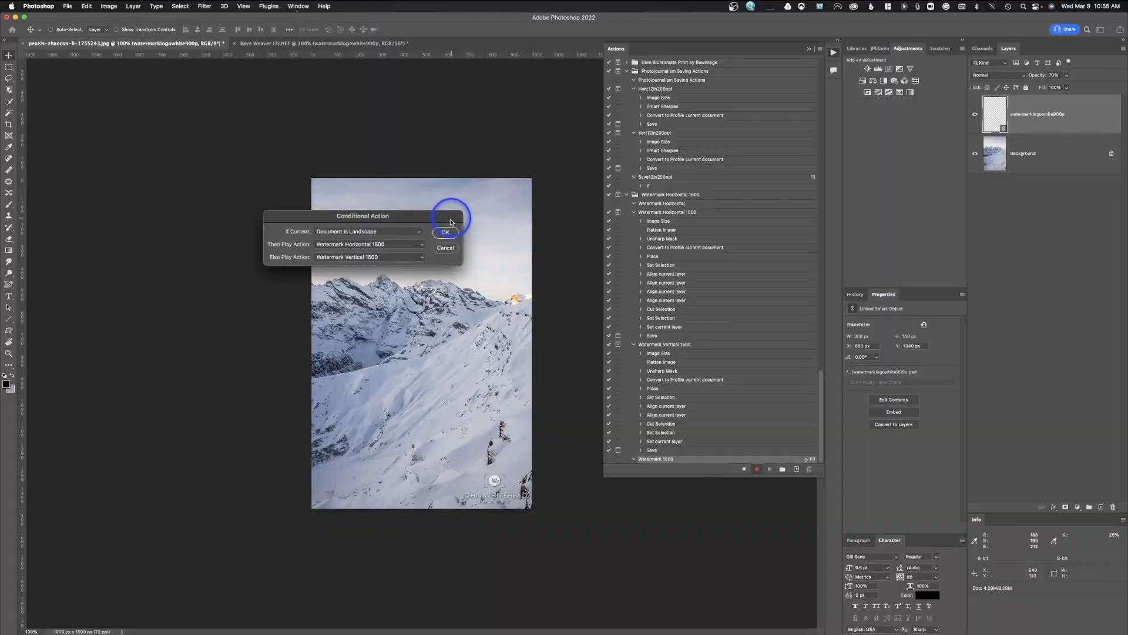
pyautogui.click(753, 170)
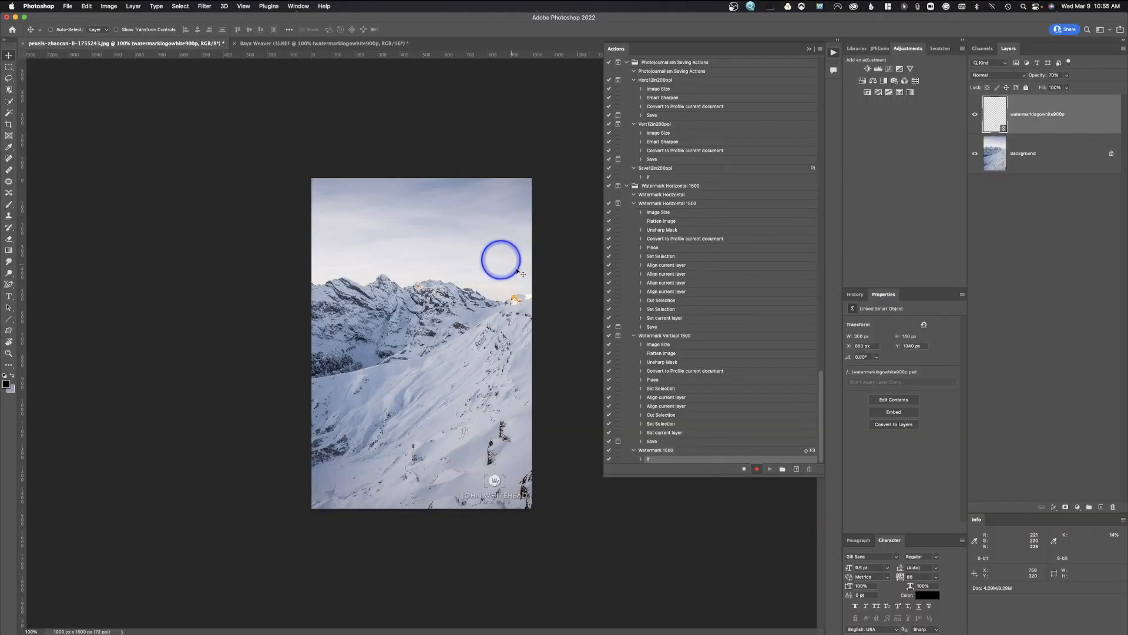
pyautogui.click(744, 470)
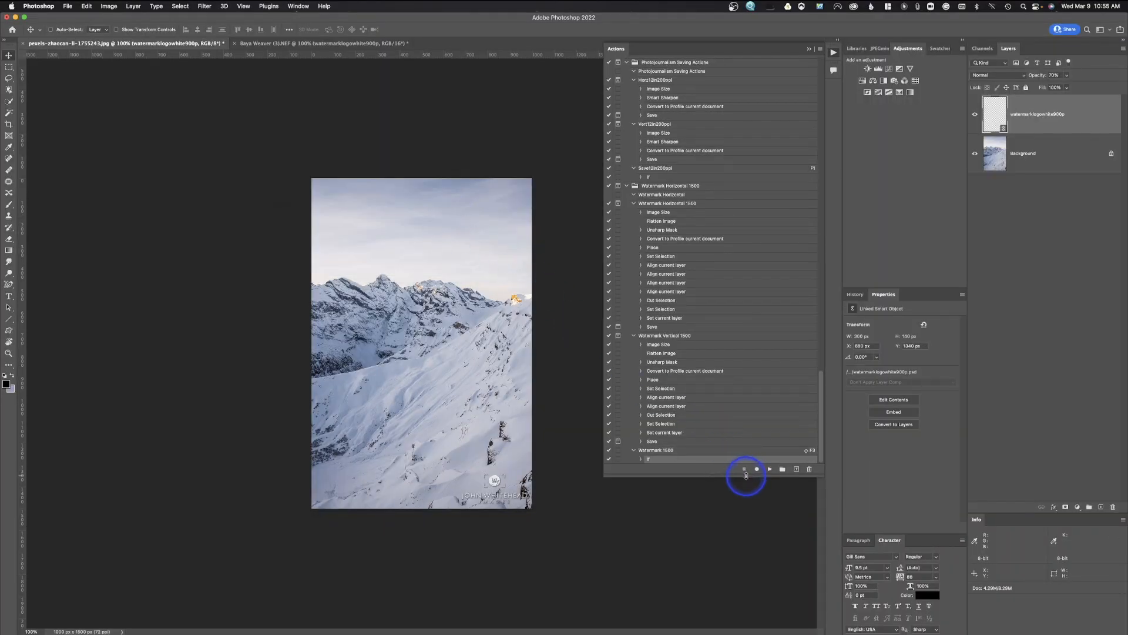
# Show the actions in Button Mode and revert the mountain photo to its unwatermarked original.
pyautogui.click(821, 50)
pyautogui.click(898, 44)
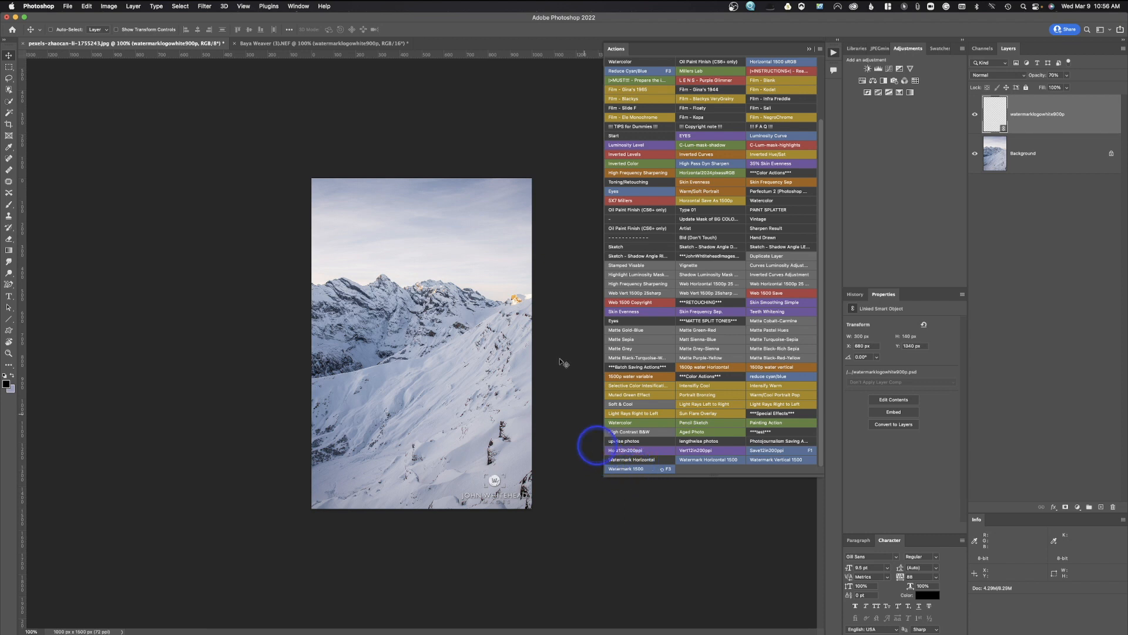
pyautogui.click(68, 6)
pyautogui.click(90, 118)
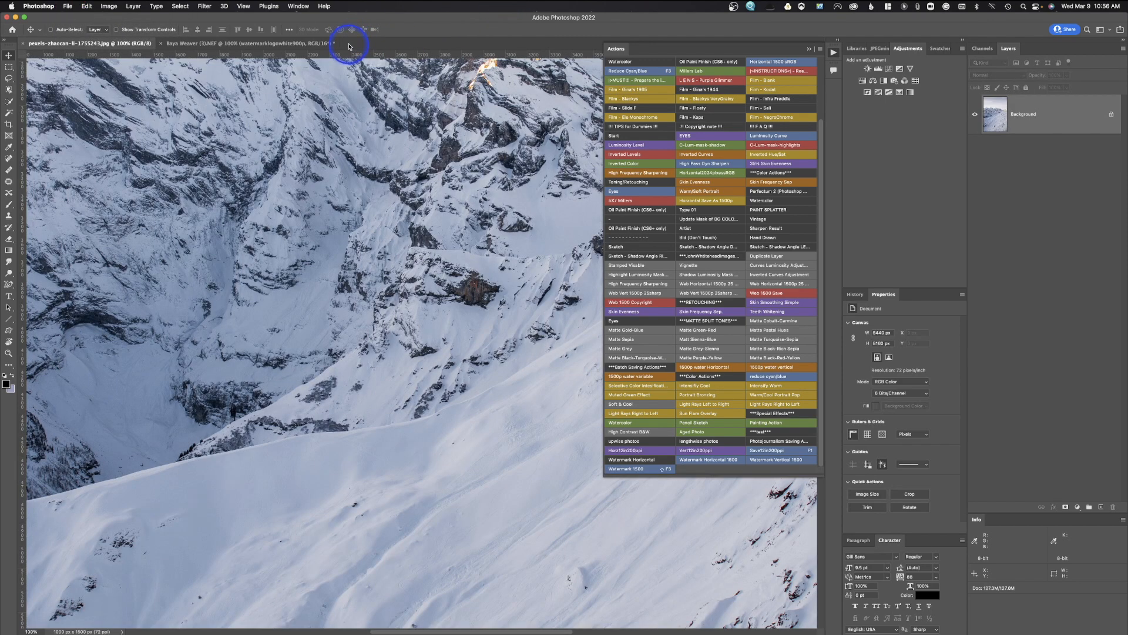
# Revert the Baya Weaver bird photo, run the Watermark 1500 button on it, and save.
pyautogui.click(300, 43)
pyautogui.click(68, 6)
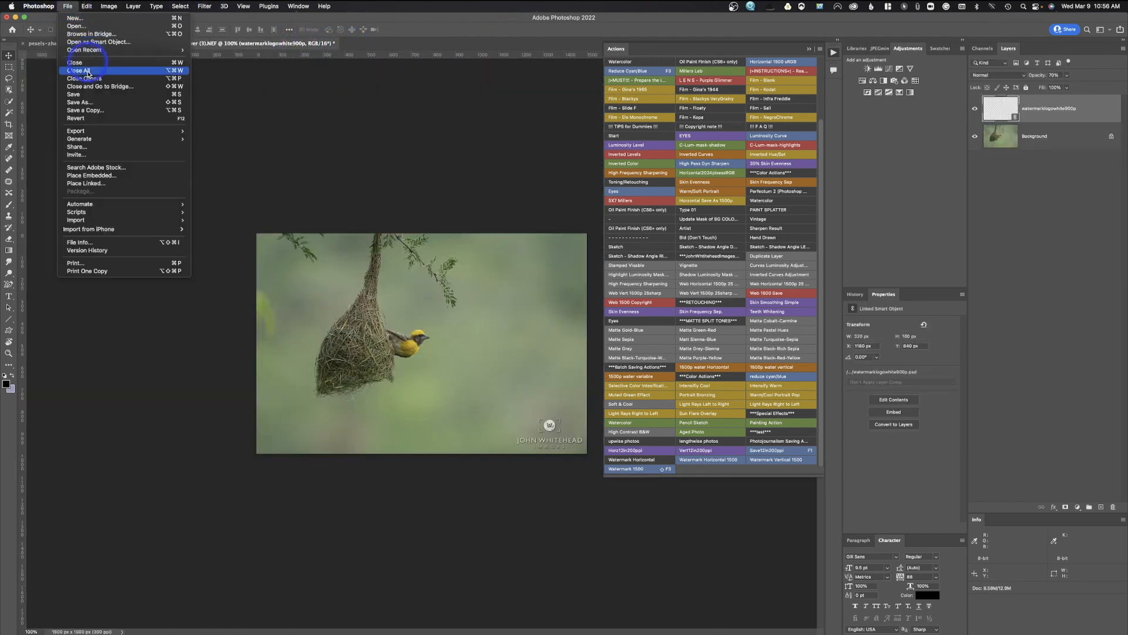
pyautogui.click(92, 114)
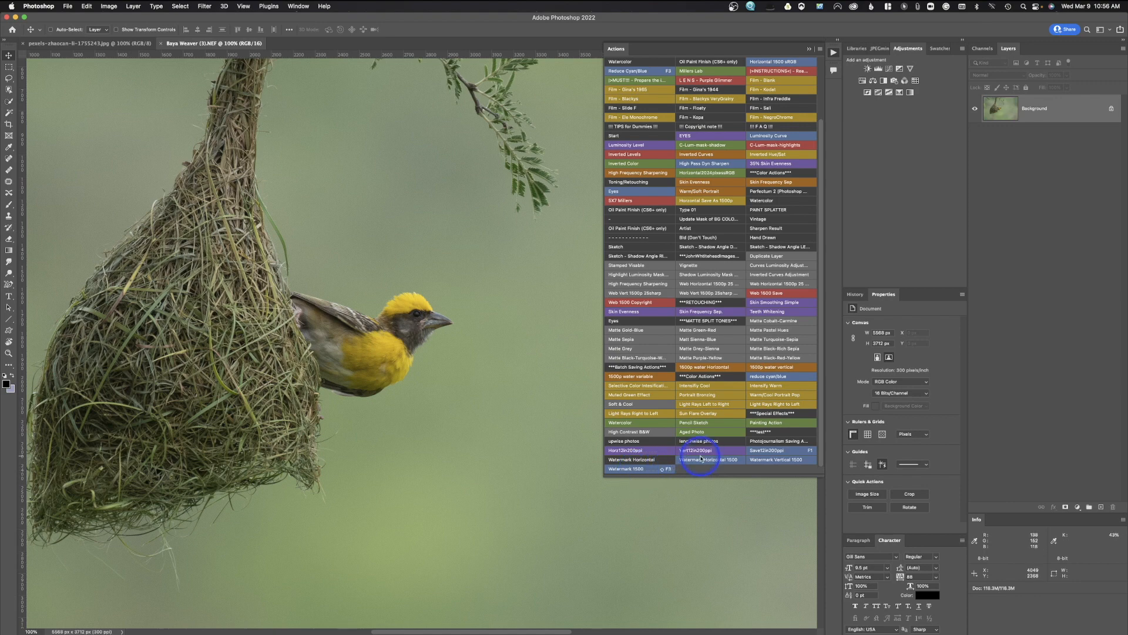
pyautogui.click(640, 469)
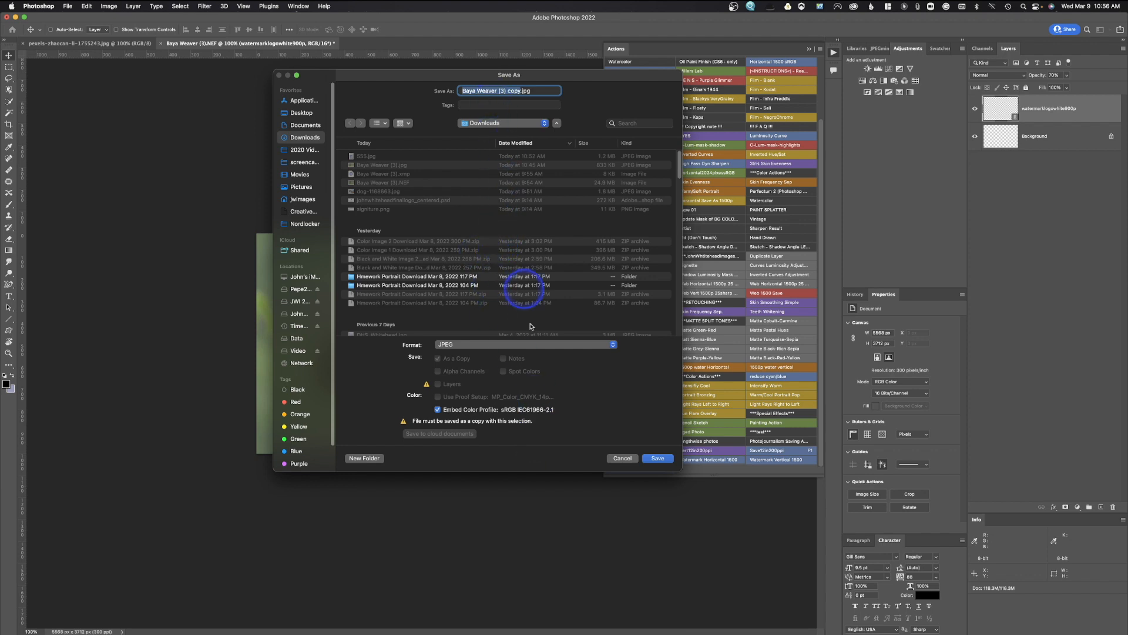
pyautogui.click(623, 458)
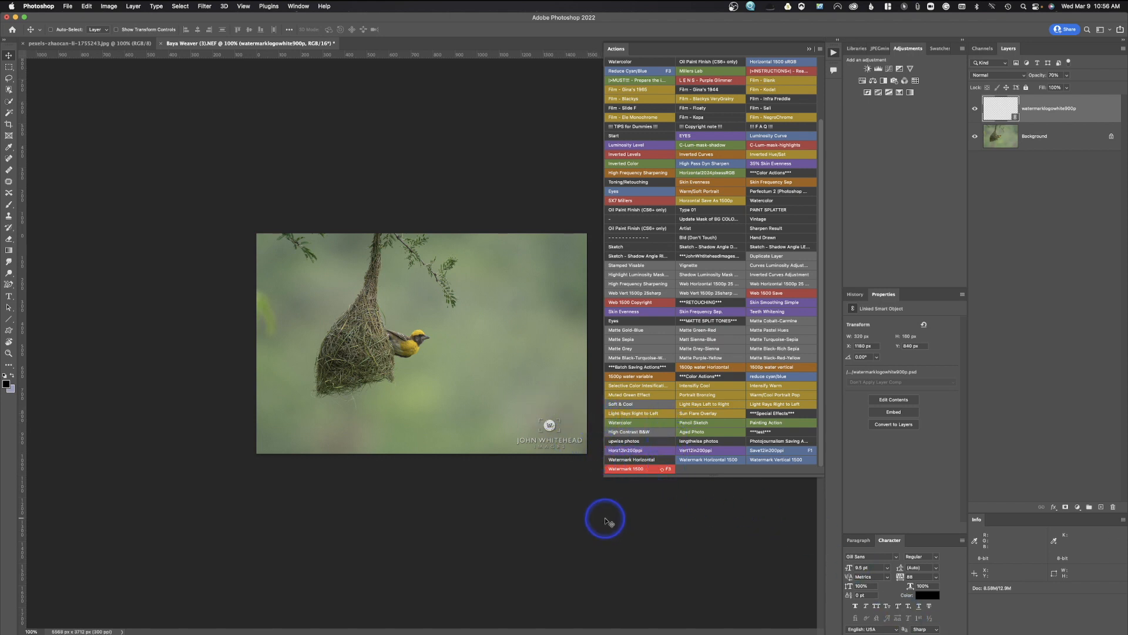
# Turn off Button Mode so the actions appear as a list again.
pyautogui.click(635, 471)
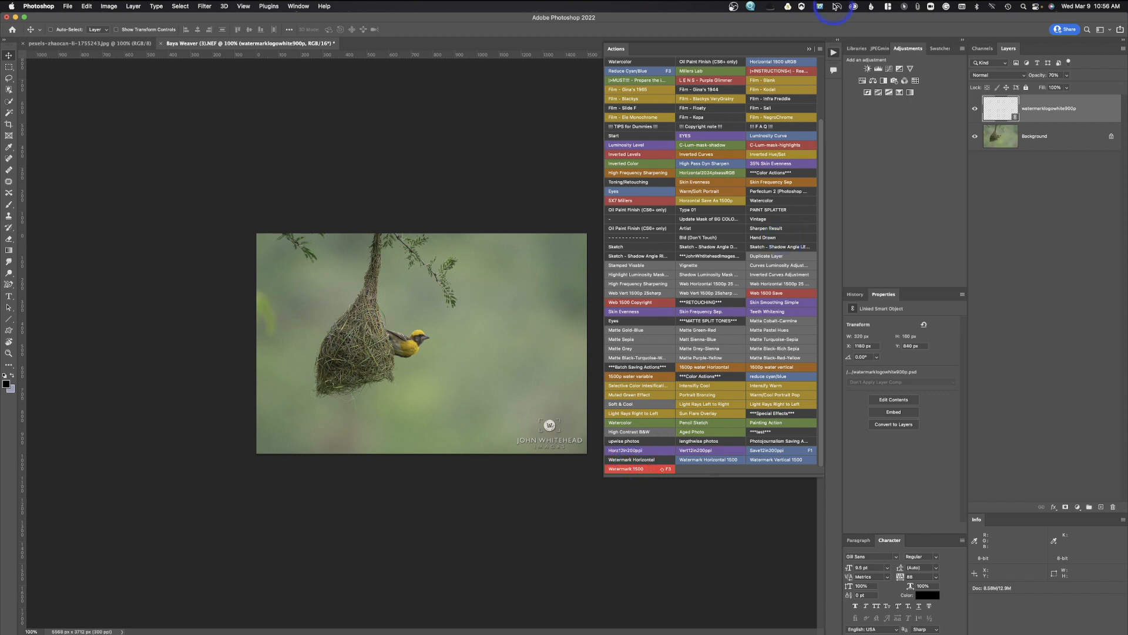
pyautogui.click(821, 50)
pyautogui.click(842, 55)
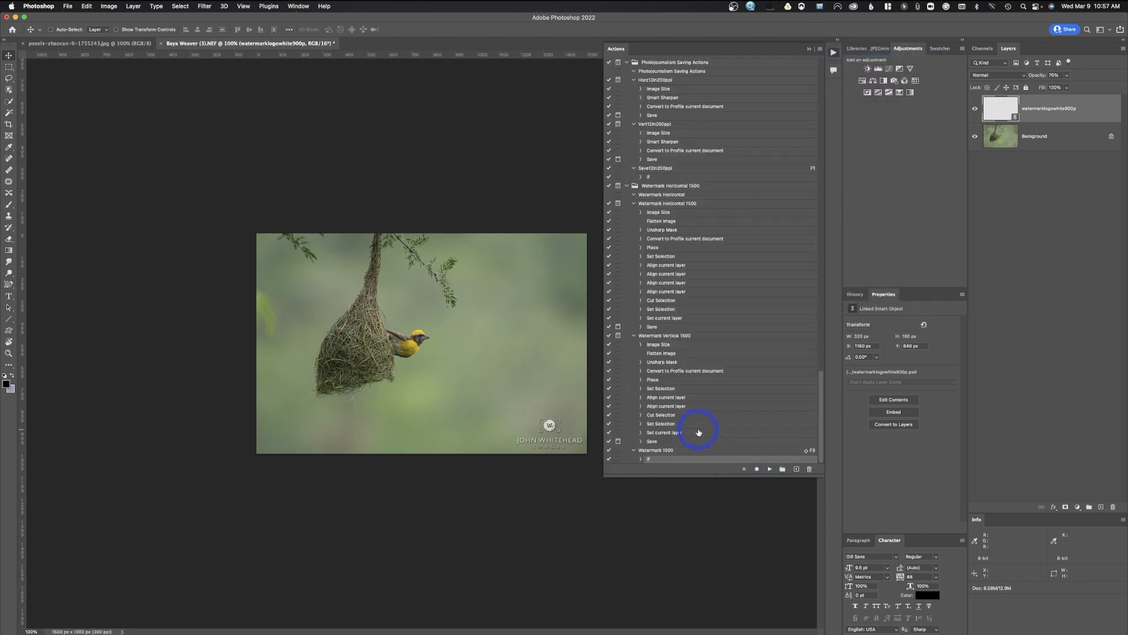
# Play Watermark 1500 on the mountain photo and save it, replacing 555.jpg with default JPEG options.
pyautogui.click(666, 451)
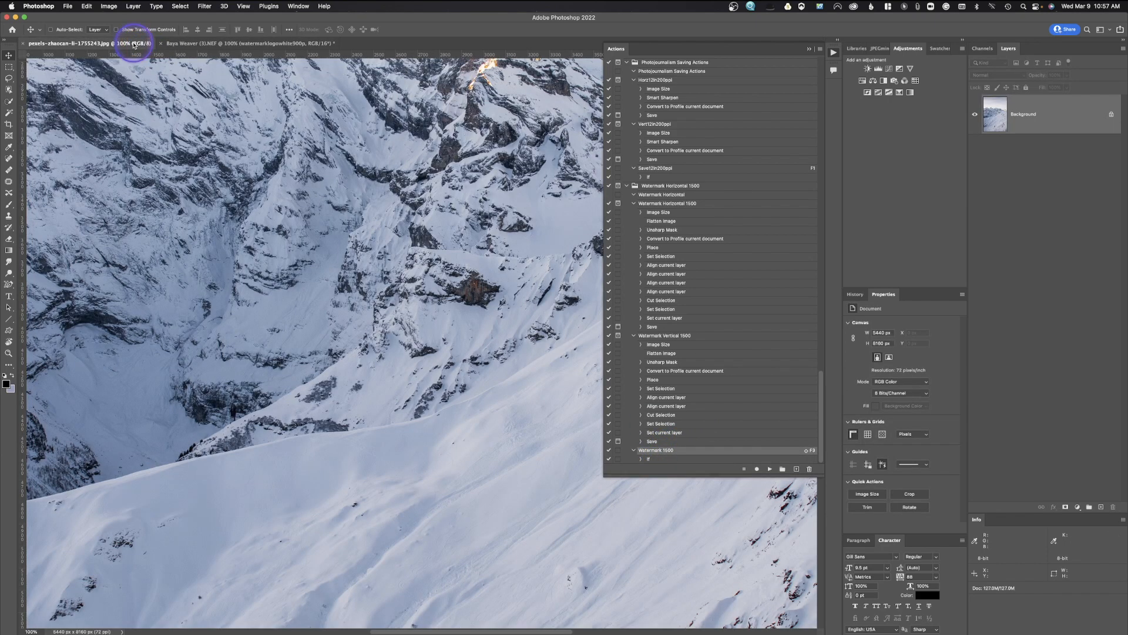
pyautogui.click(136, 44)
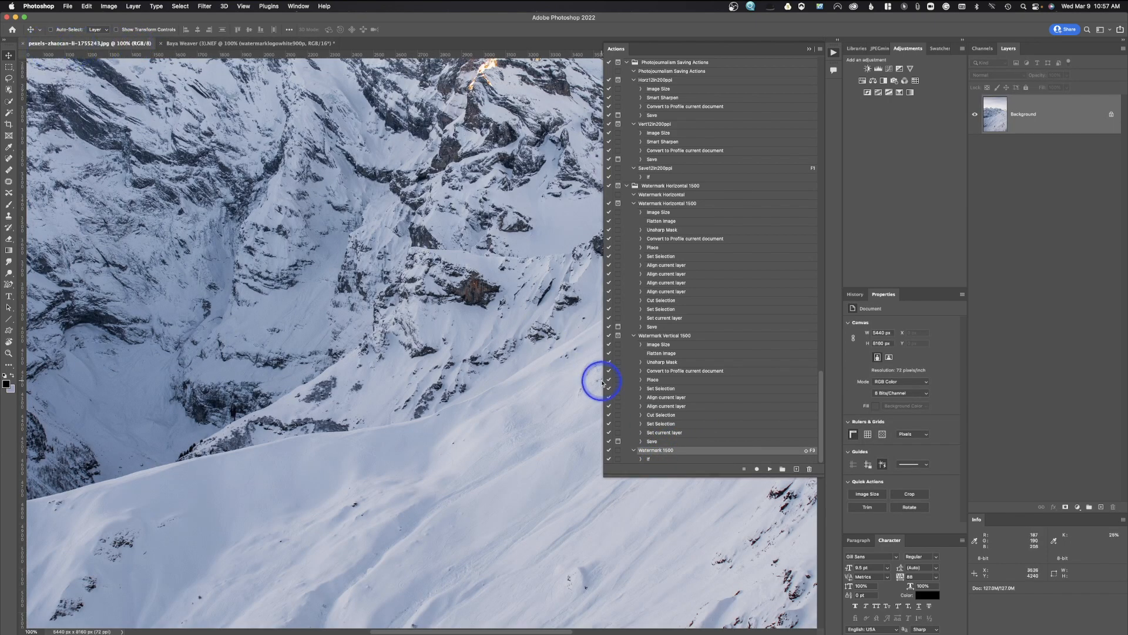
pyautogui.click(771, 469)
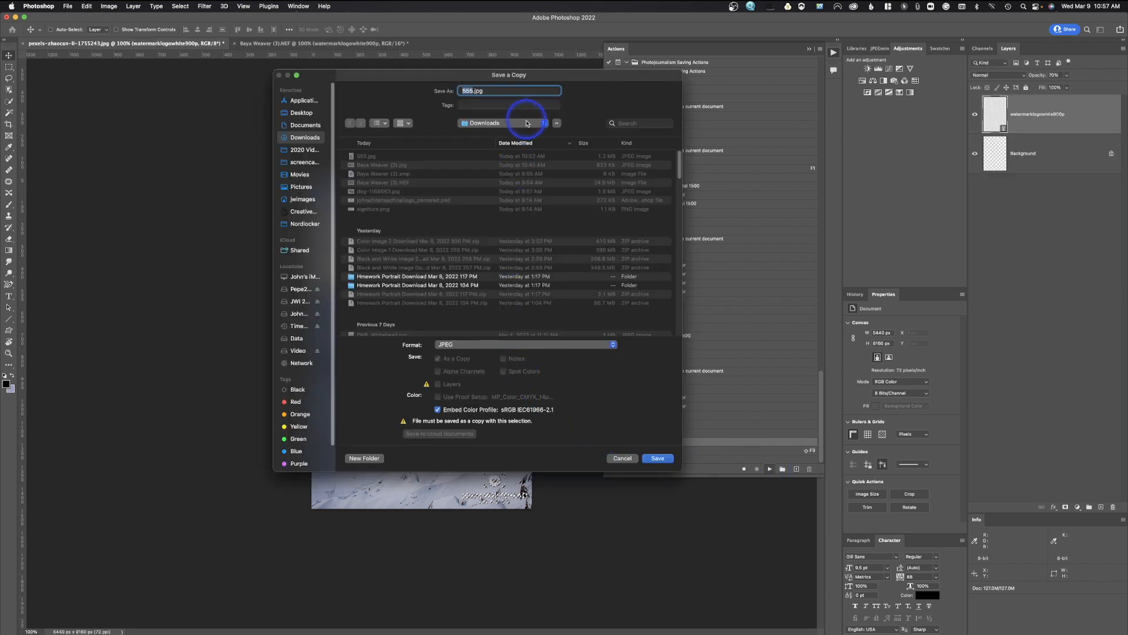
pyautogui.click(659, 457)
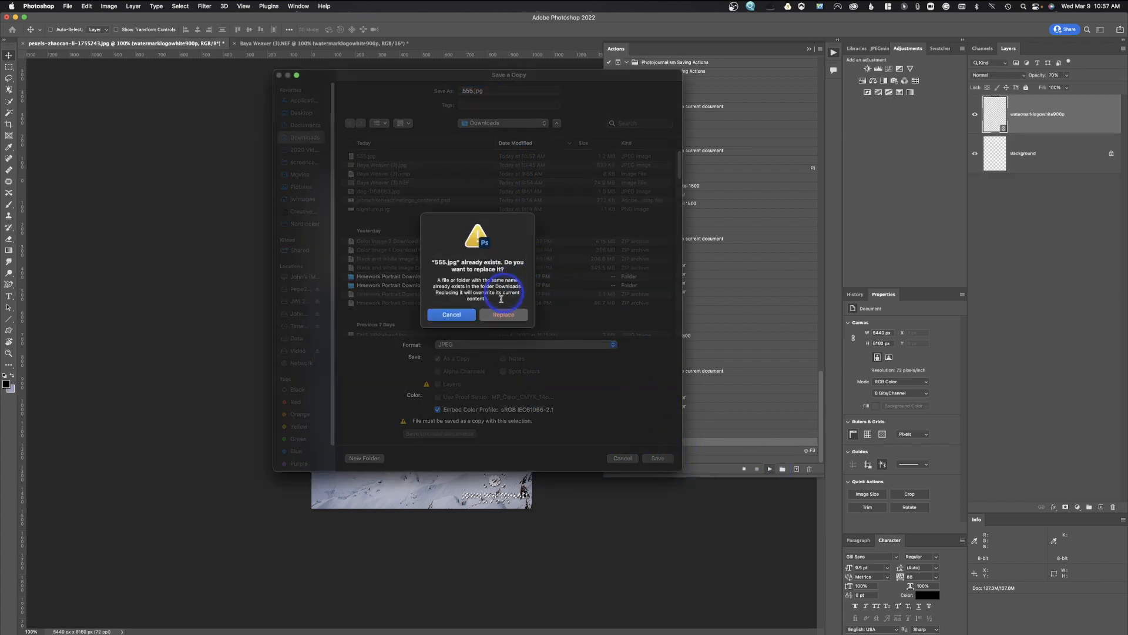
pyautogui.click(504, 314)
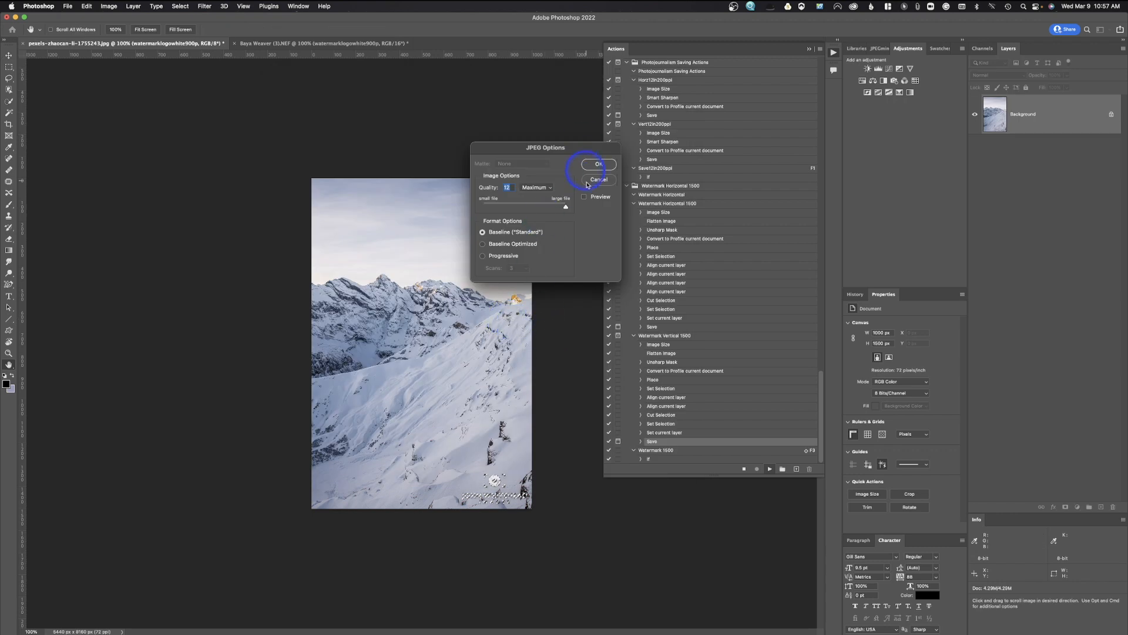
pyautogui.click(597, 164)
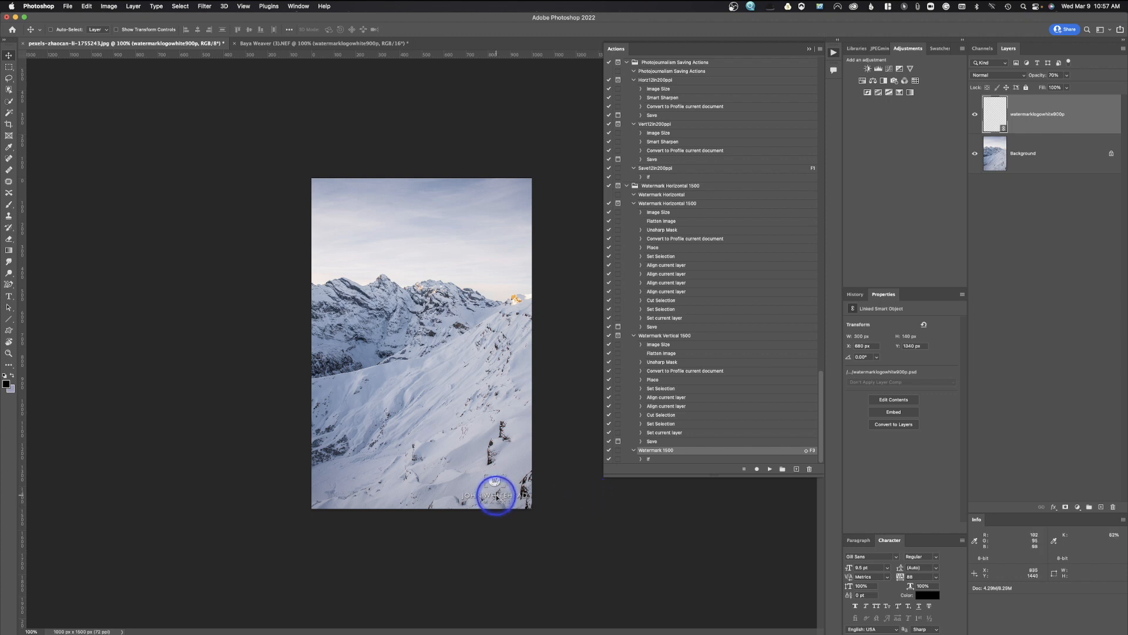
# Revert the mountain photo, rerun Watermark 1500 with Shift+F3, and cancel the Save a Copy dialog.
pyautogui.click(69, 7)
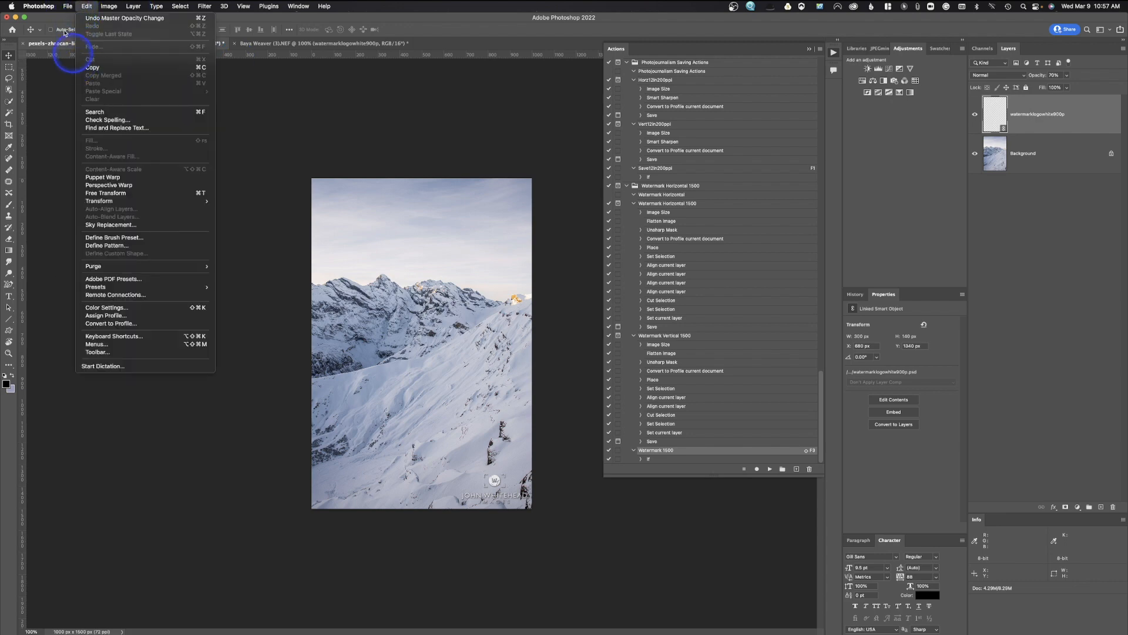
pyautogui.click(90, 132)
pyautogui.click(77, 119)
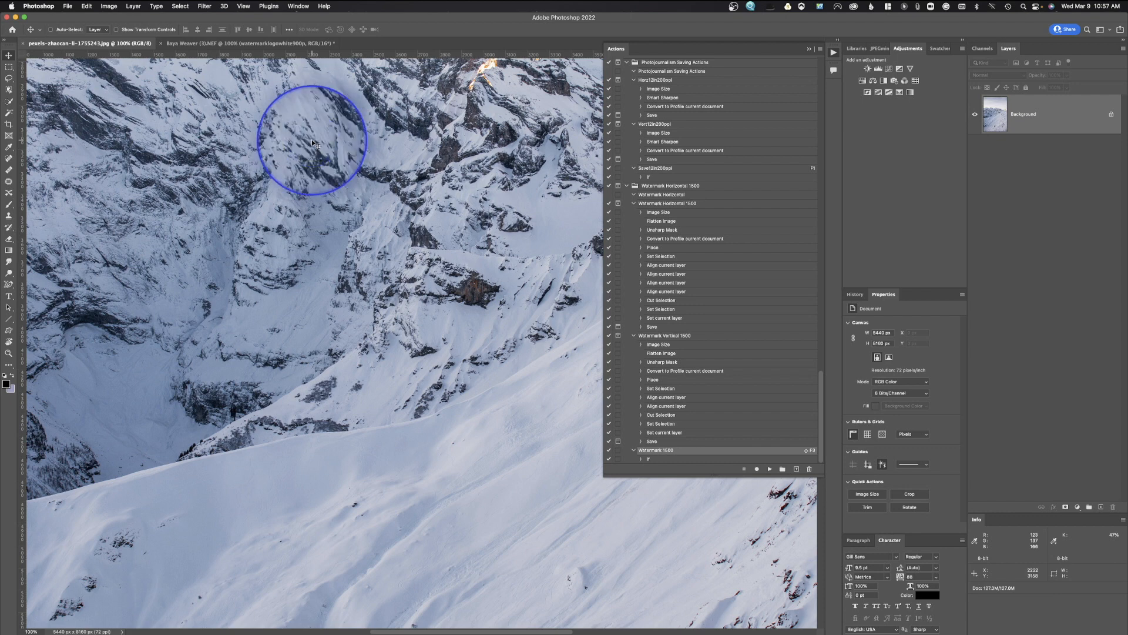
pyautogui.hotkey('shift', 'F3')
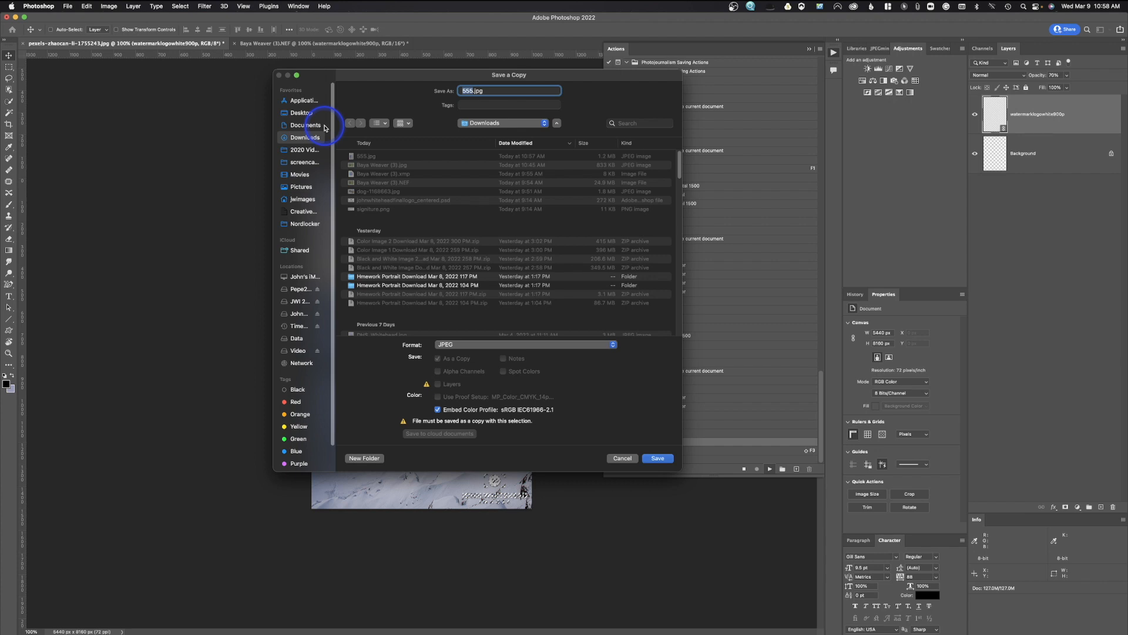
pyautogui.click(627, 460)
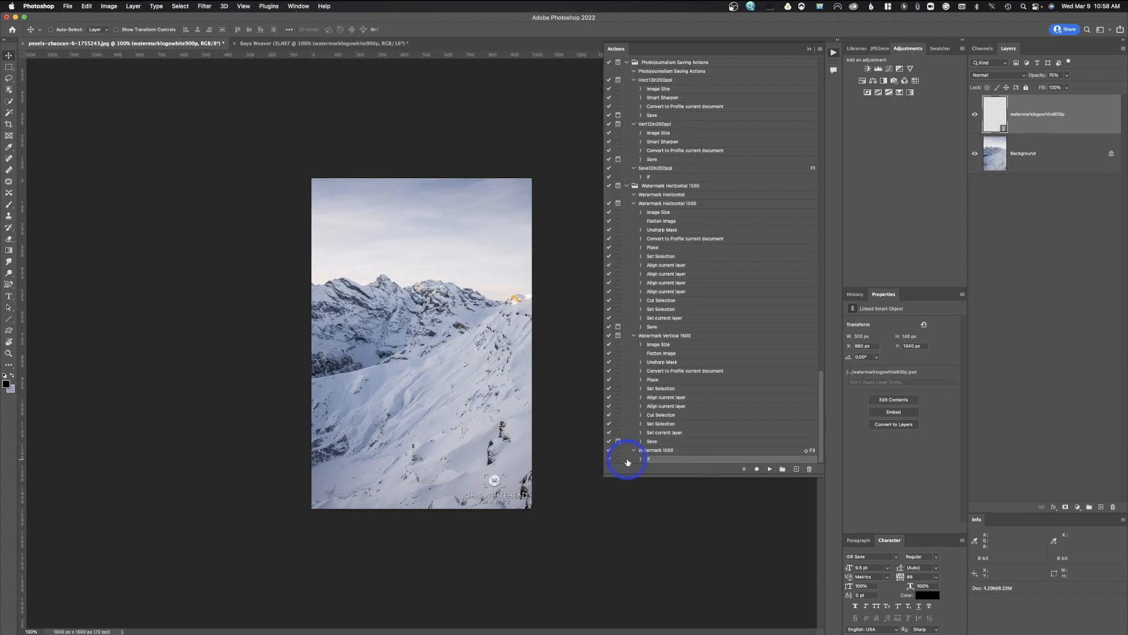